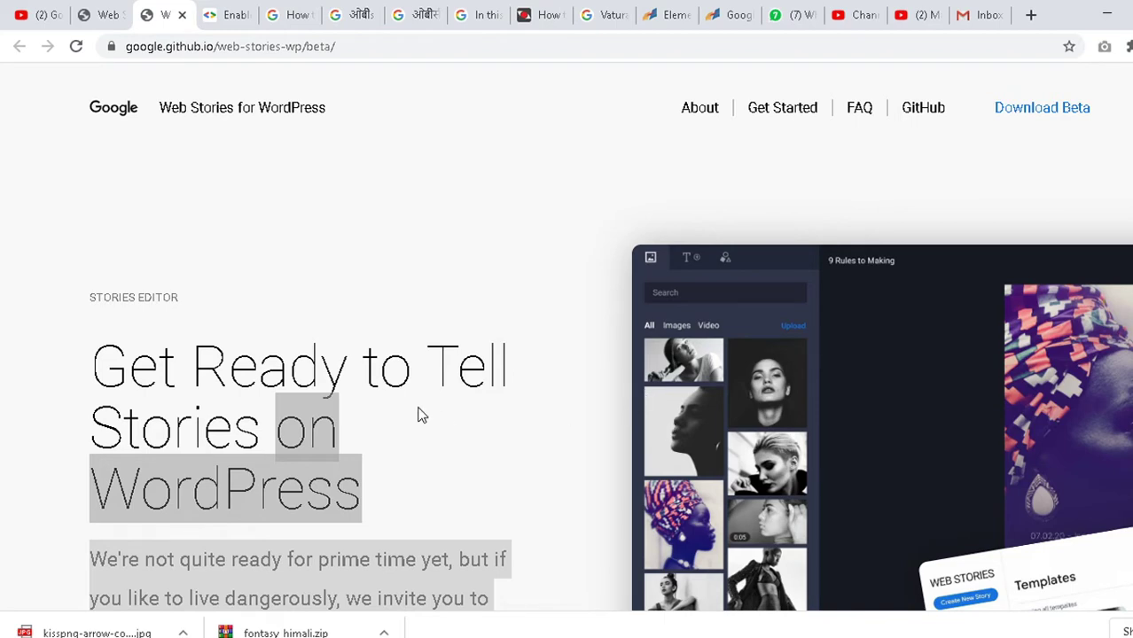
Scroll through the Web Stories beta page and clear the stray text highlight.
{"action": "scroll", "coordinate": [421, 412], "scroll_direction": "down", "scroll_amount": 4}
{"action": "scroll", "coordinate": [435, 425], "scroll_direction": "down", "scroll_amount": 15}
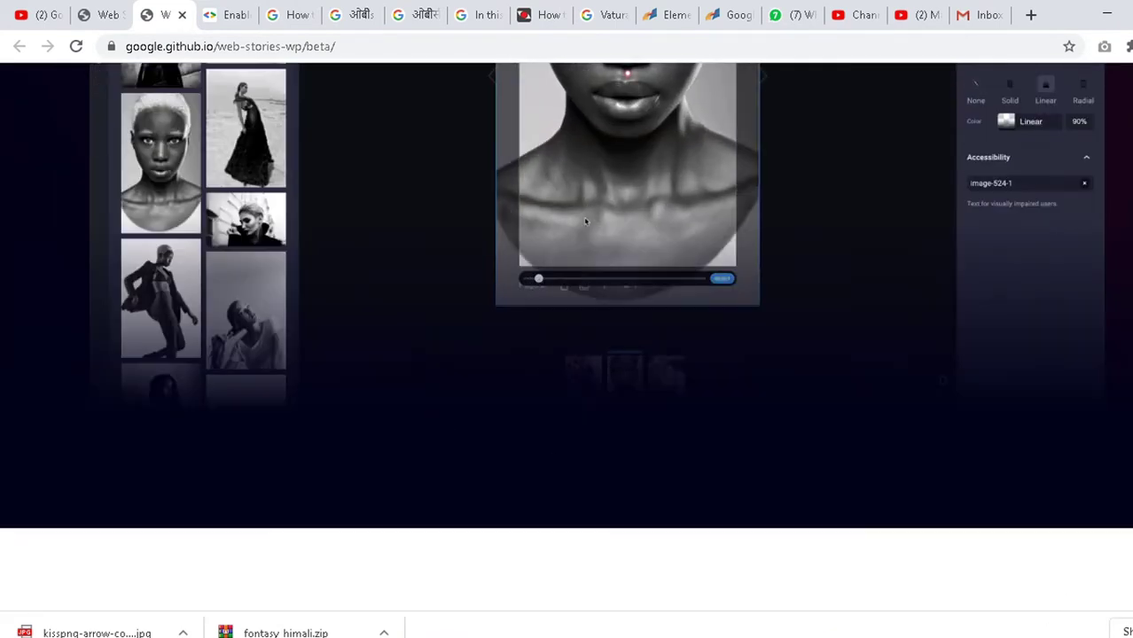
{"action": "left_click", "coordinate": [1099, 637]}
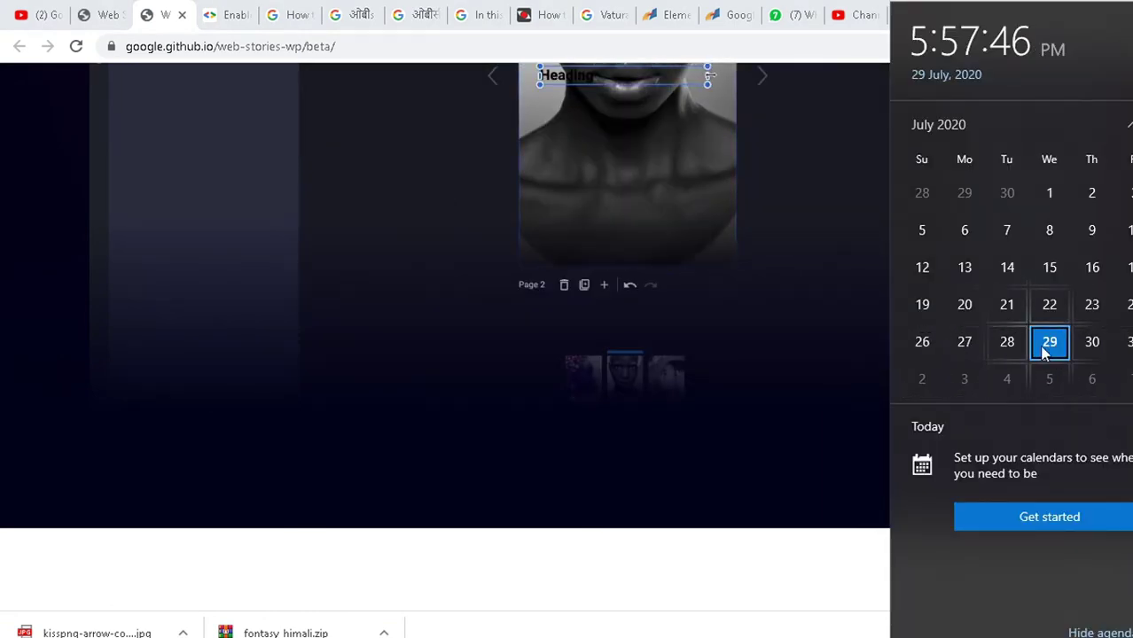
{"action": "scroll", "coordinate": [218, 333], "scroll_direction": "up", "scroll_amount": 4}
{"action": "scroll", "coordinate": [339, 357], "scroll_direction": "up", "scroll_amount": 5}
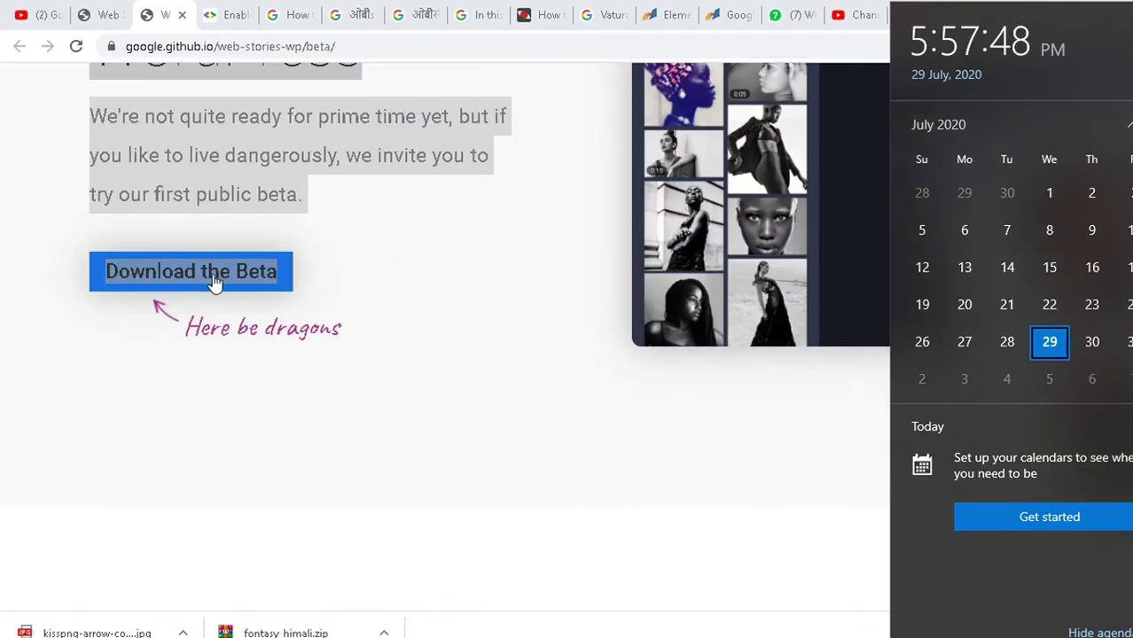
{"action": "left_click", "coordinate": [91, 305]}
{"action": "scroll", "coordinate": [80, 368], "scroll_direction": "up", "scroll_amount": 4}
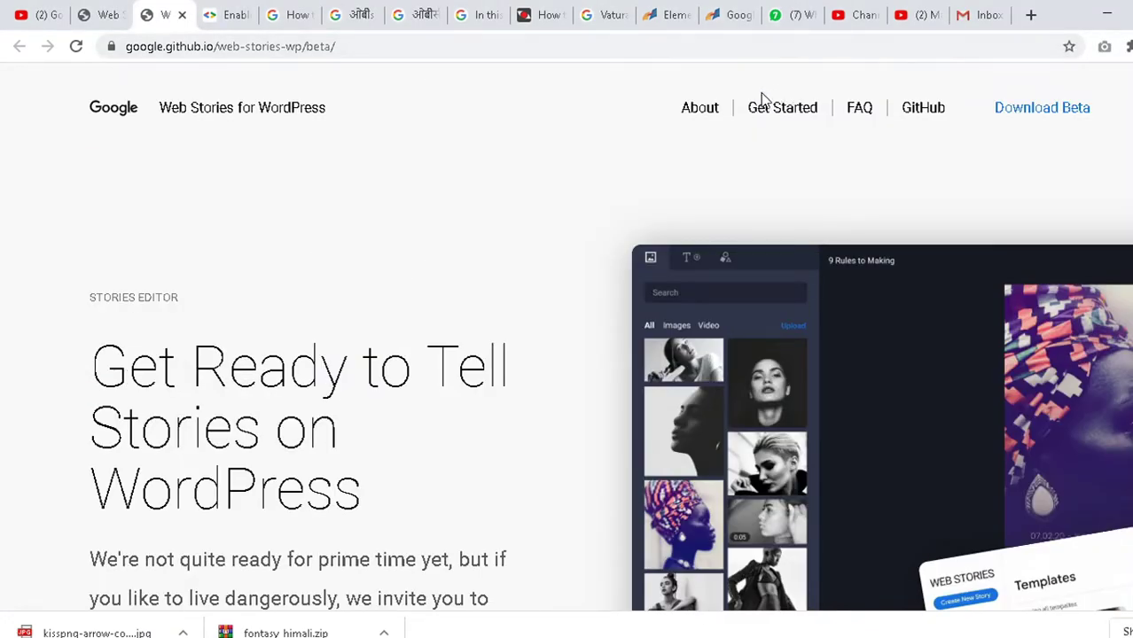
Page back and forth through the findmycv.online web story preview.
{"action": "left_click", "coordinate": [727, 13]}
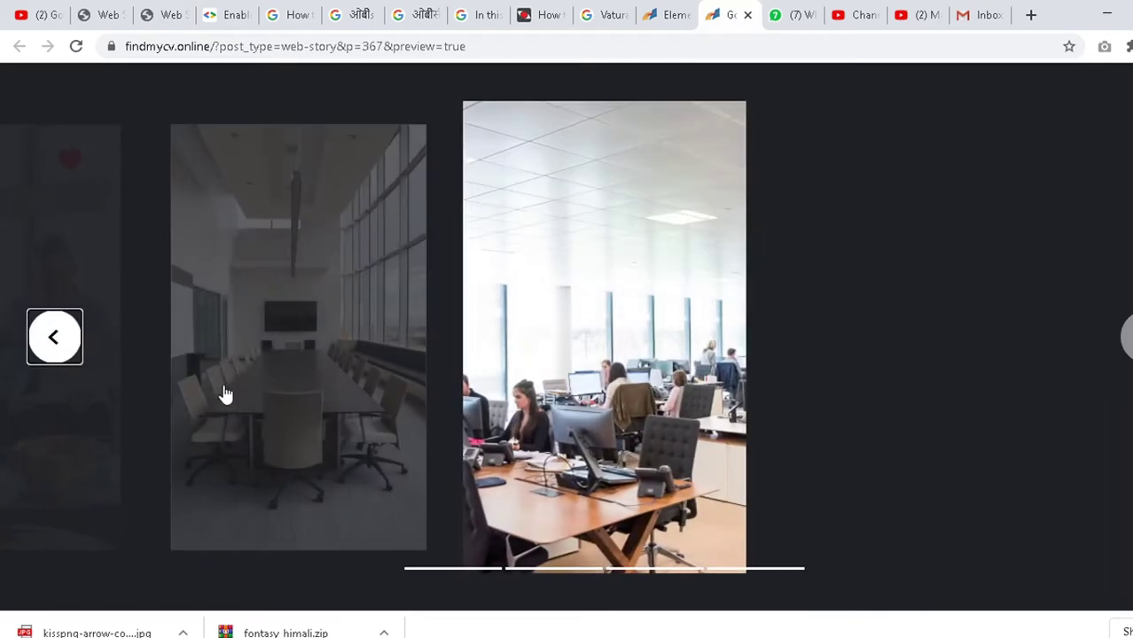
{"action": "left_click", "coordinate": [50, 342]}
{"action": "left_click", "coordinate": [46, 345]}
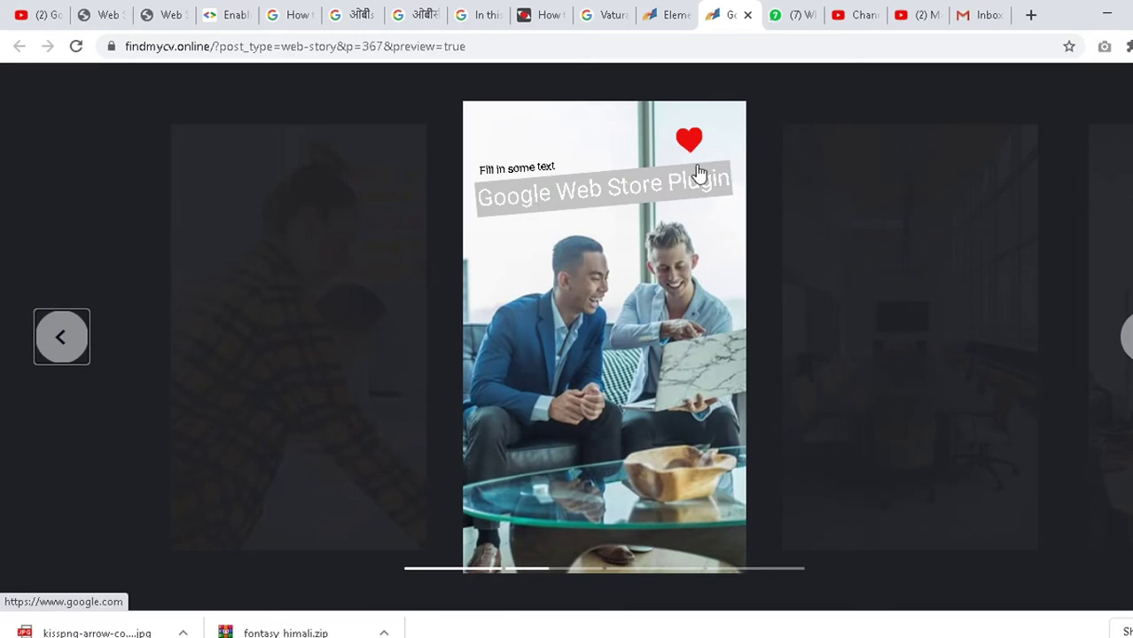
{"action": "left_click", "coordinate": [238, 357]}
{"action": "left_click", "coordinate": [922, 396]}
{"action": "left_click", "coordinate": [1019, 403]}
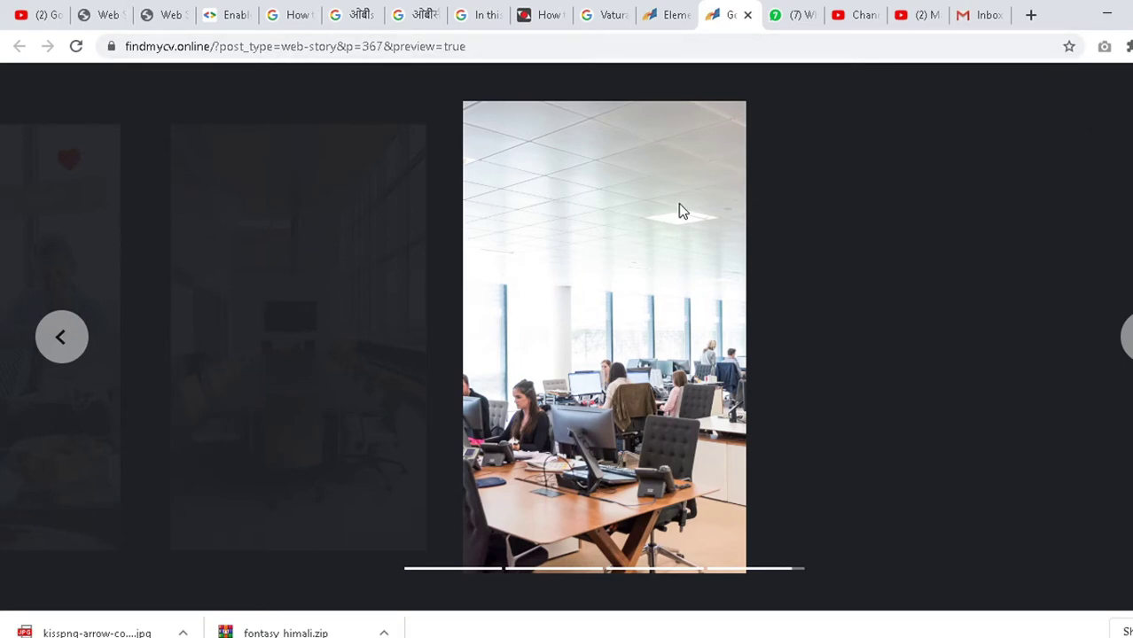
Return to the Web Stories beta page, select its address and scroll through it.
{"action": "left_click", "coordinate": [98, 15]}
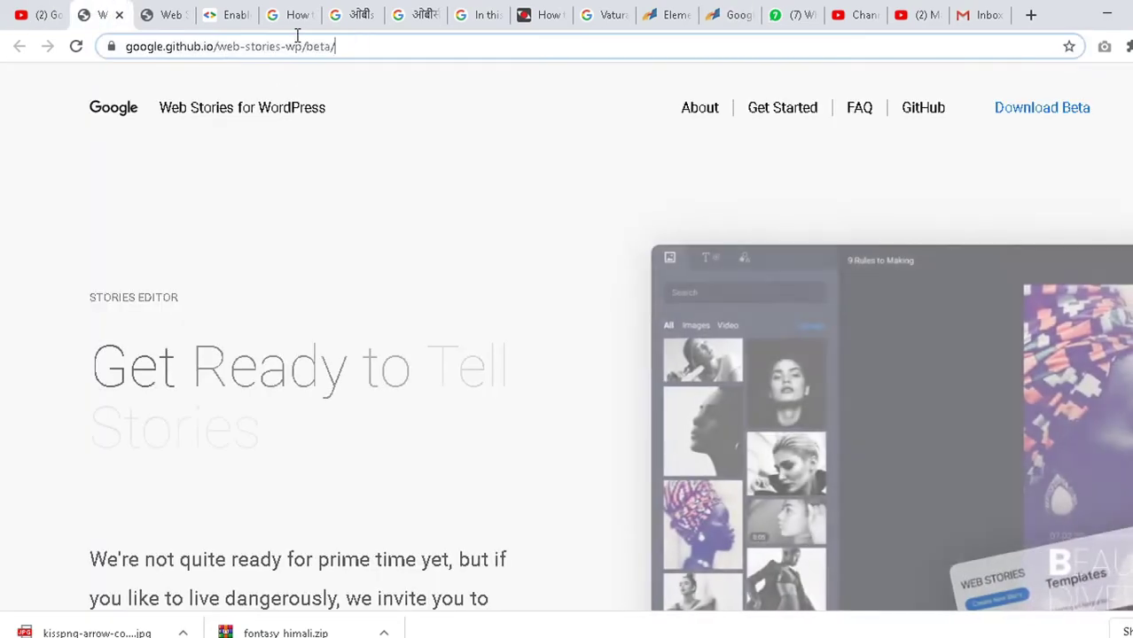
{"action": "left_click_drag", "start_coordinate": [335, 46], "coordinate": [122, 46]}
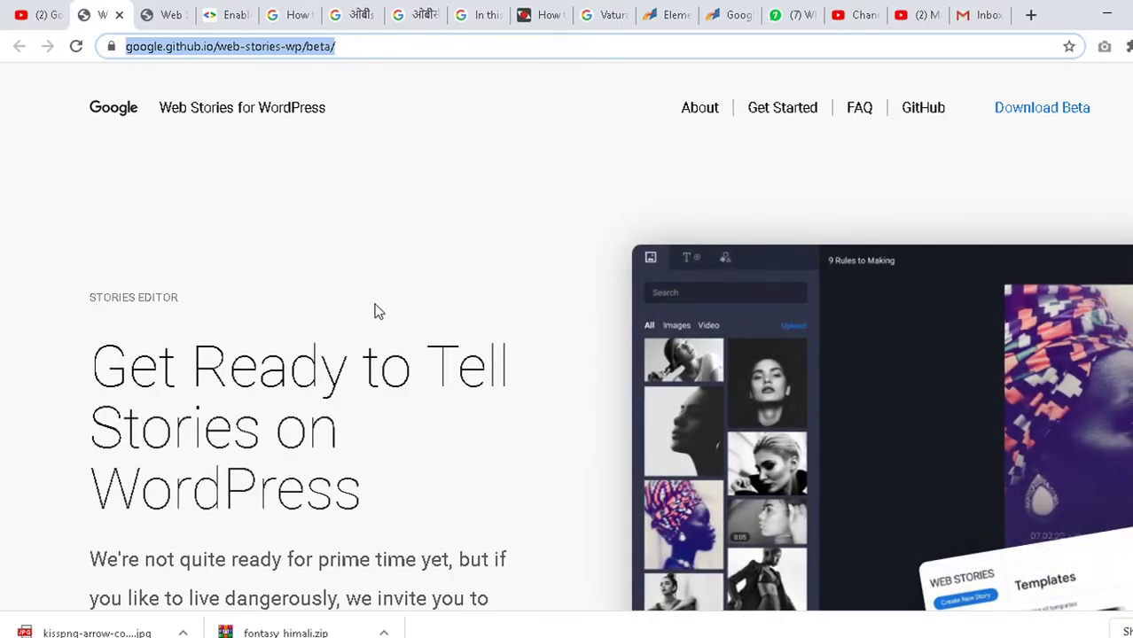
{"action": "scroll", "coordinate": [377, 293], "scroll_direction": "down", "scroll_amount": 4}
{"action": "scroll", "coordinate": [381, 300], "scroll_direction": "down", "scroll_amount": 14}
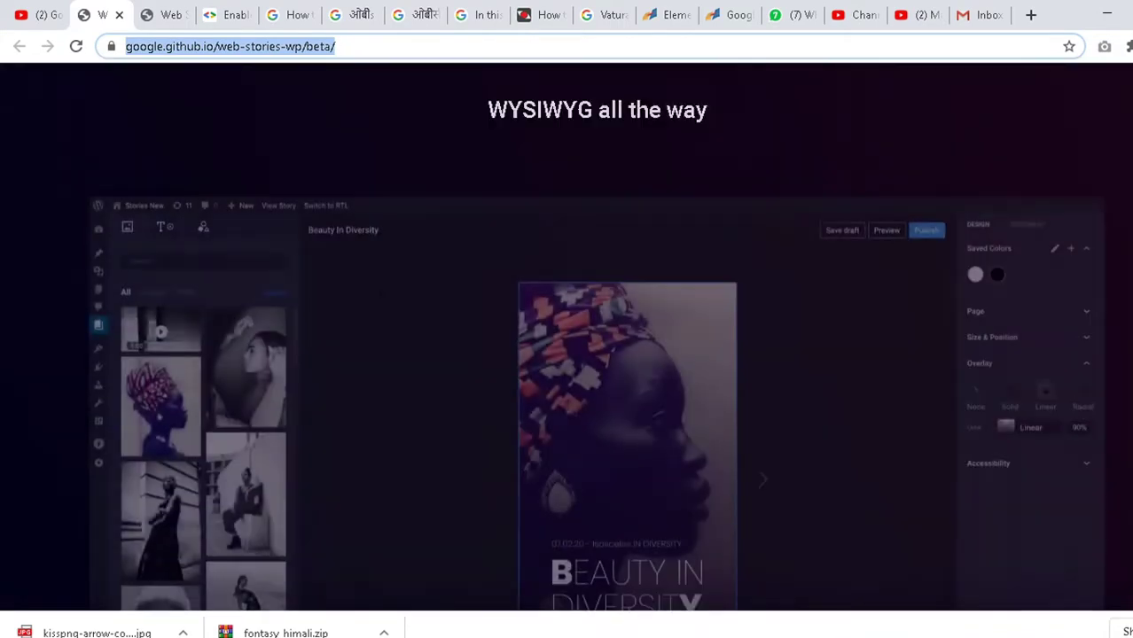
{"action": "scroll", "coordinate": [380, 307], "scroll_direction": "up", "scroll_amount": 6}
{"action": "scroll", "coordinate": [380, 307], "scroll_direction": "up", "scroll_amount": 12}
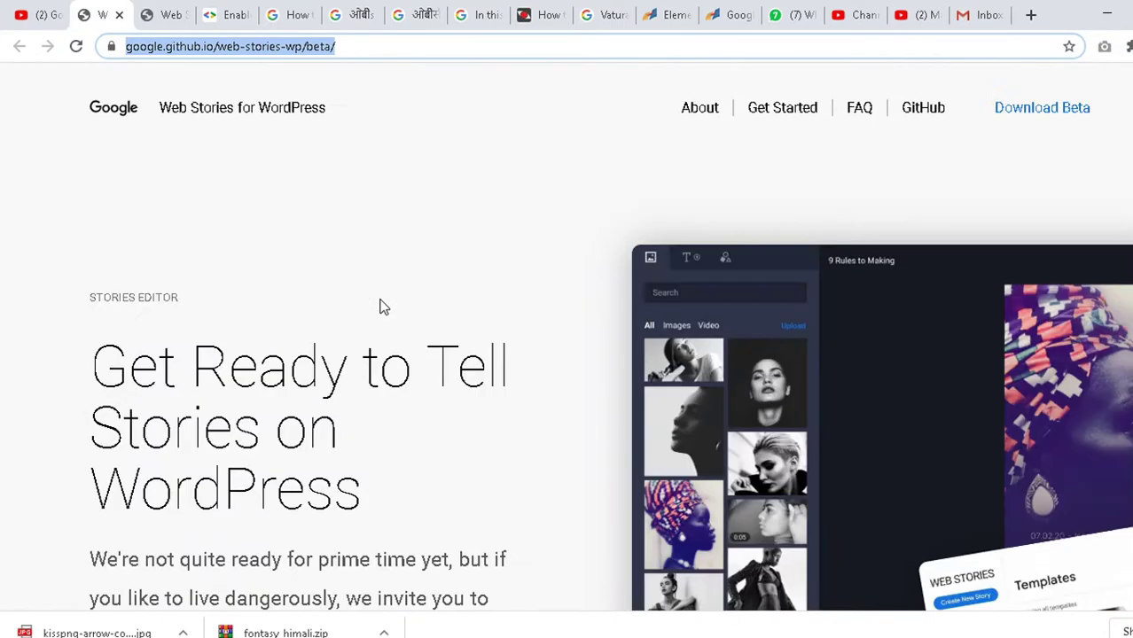
{"action": "scroll", "coordinate": [380, 307], "scroll_direction": "down", "scroll_amount": 5}
{"action": "mouse_move", "coordinate": [191, 201]}
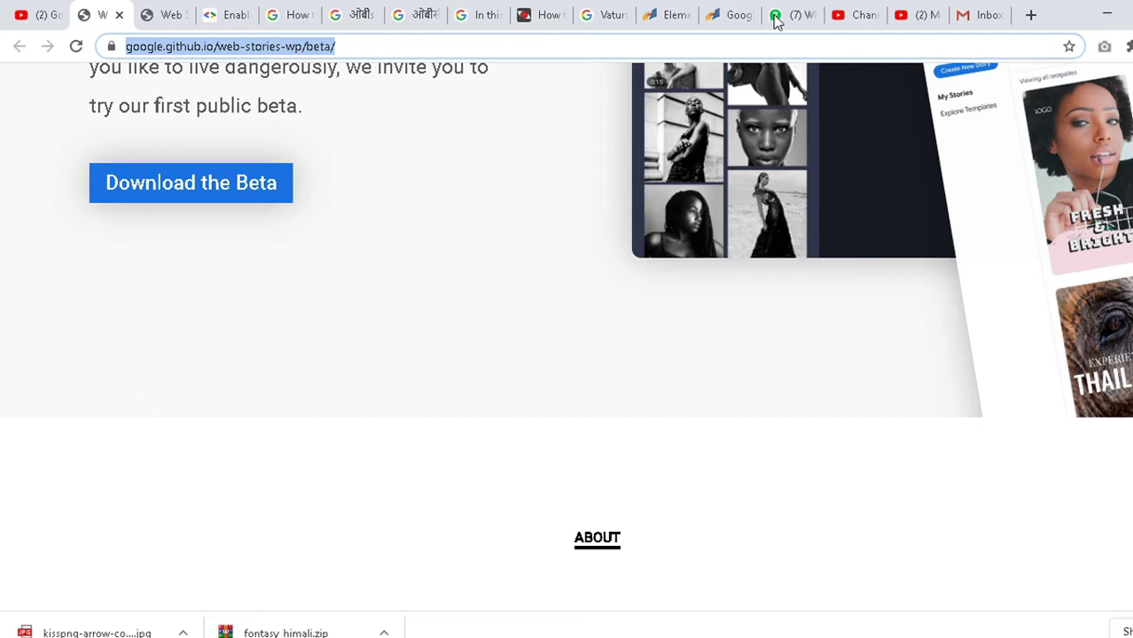
{"action": "left_click", "coordinate": [727, 14]}
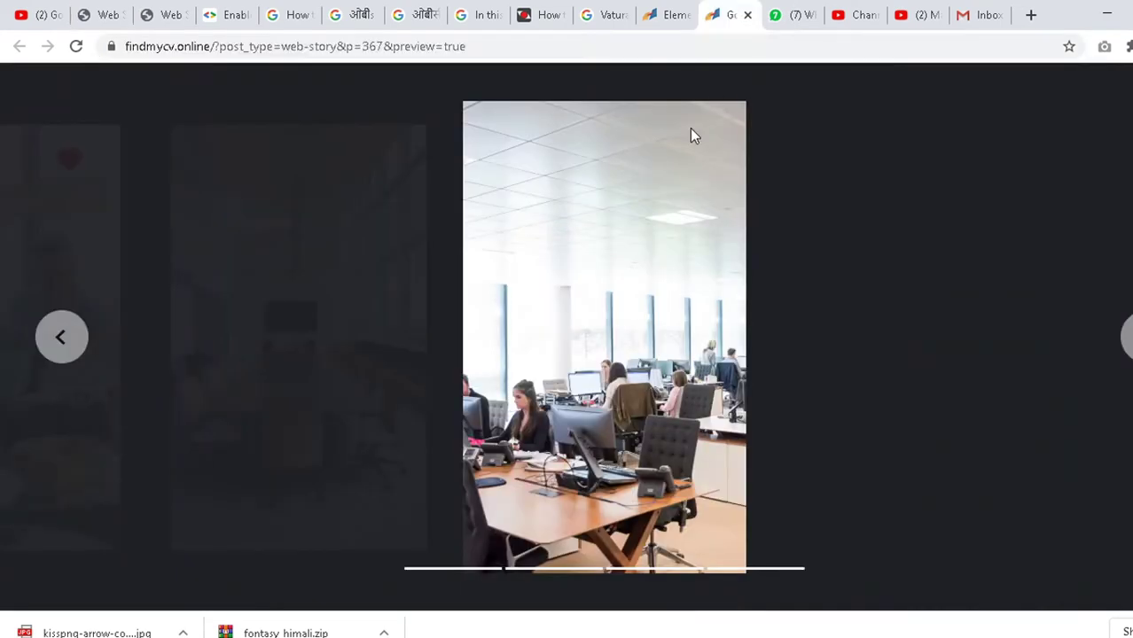
{"action": "left_click", "coordinate": [53, 338]}
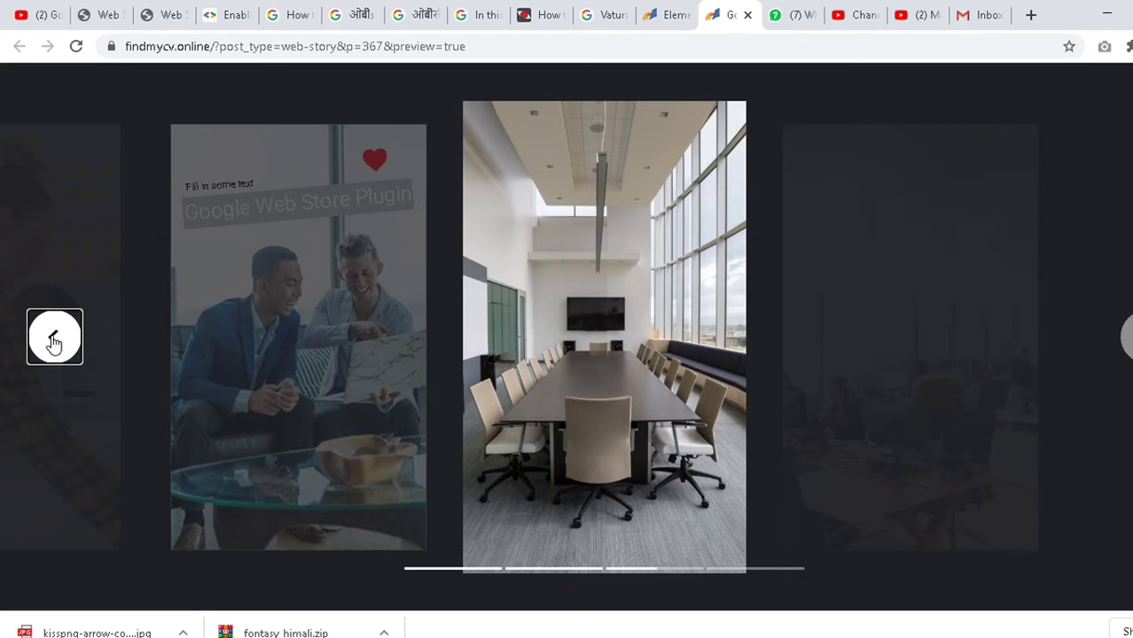
{"action": "left_click", "coordinate": [54, 341]}
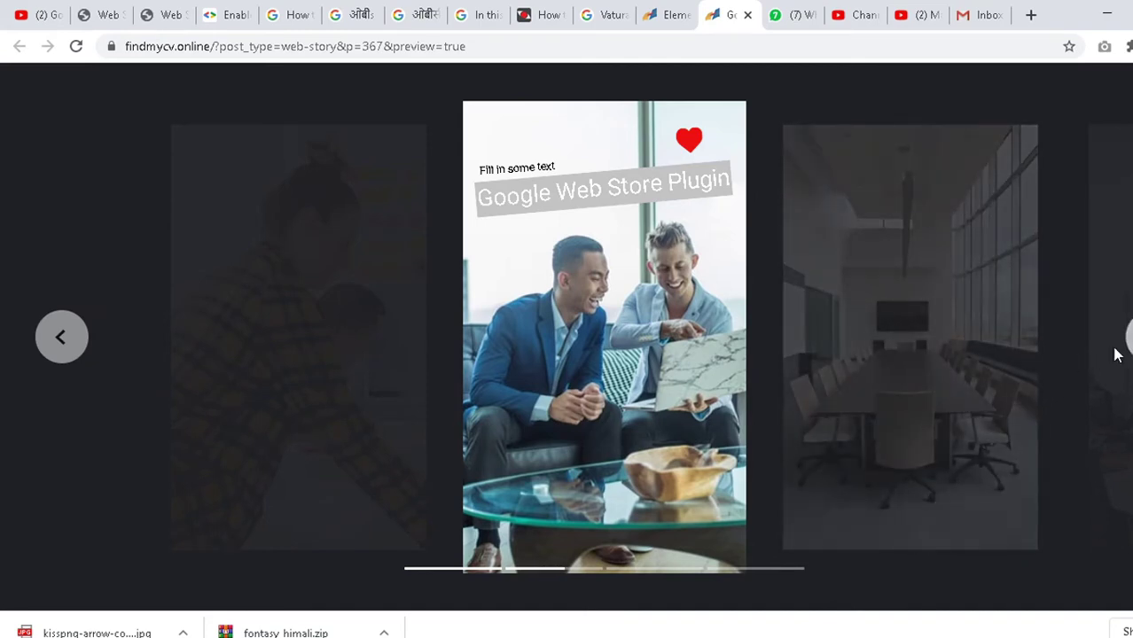
{"action": "left_click", "coordinate": [828, 541]}
{"action": "left_click", "coordinate": [1119, 337]}
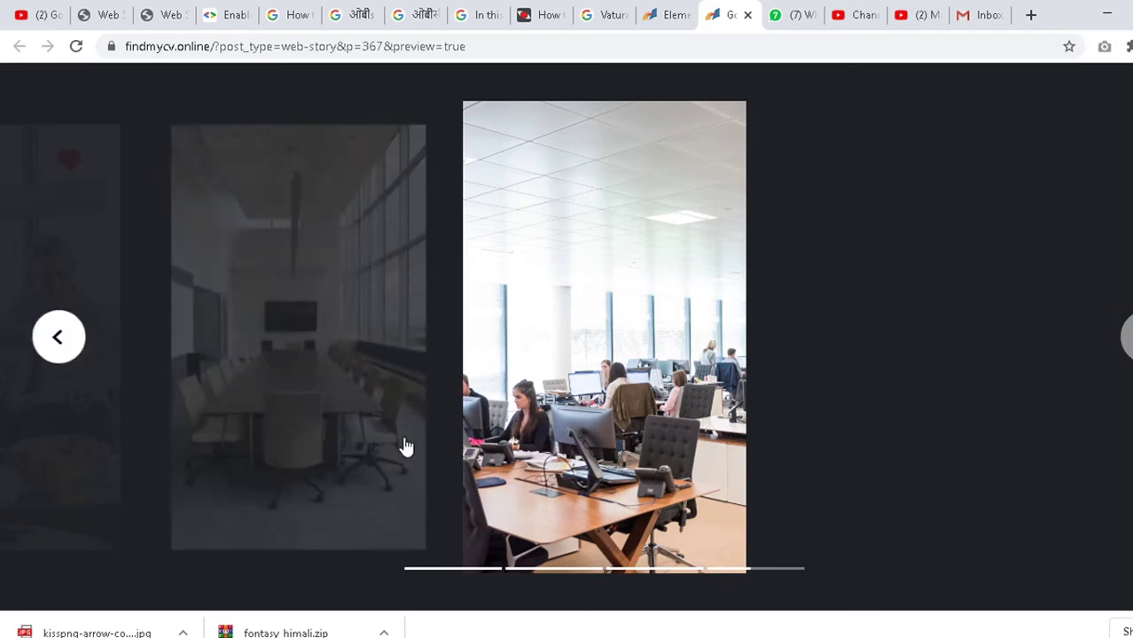
{"action": "left_click", "coordinate": [59, 360]}
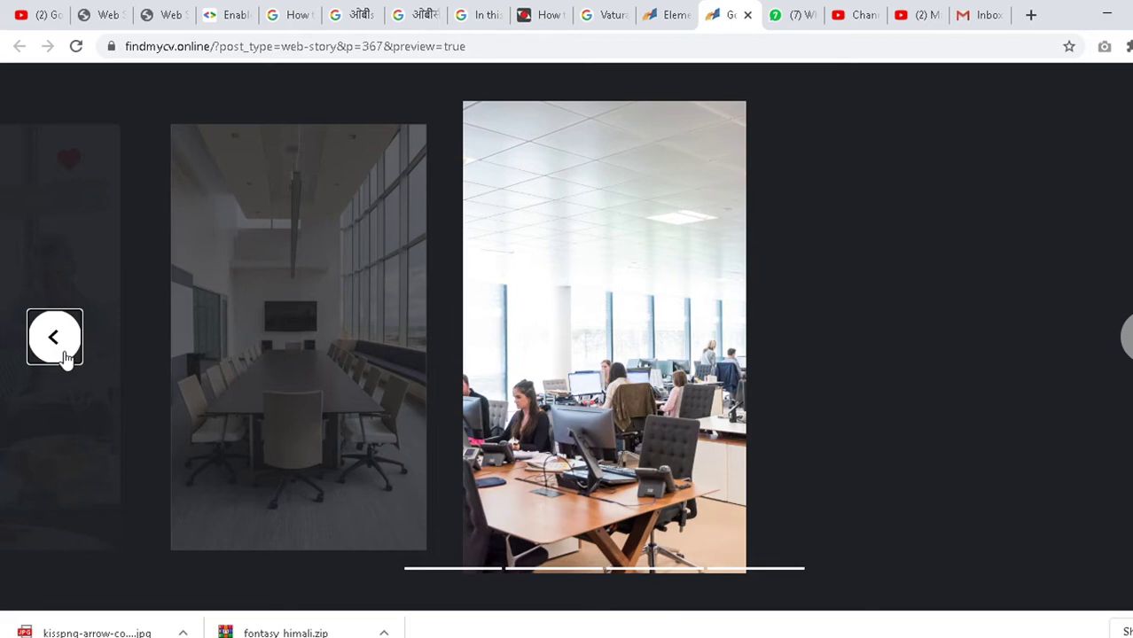
{"action": "left_click", "coordinate": [412, 44]}
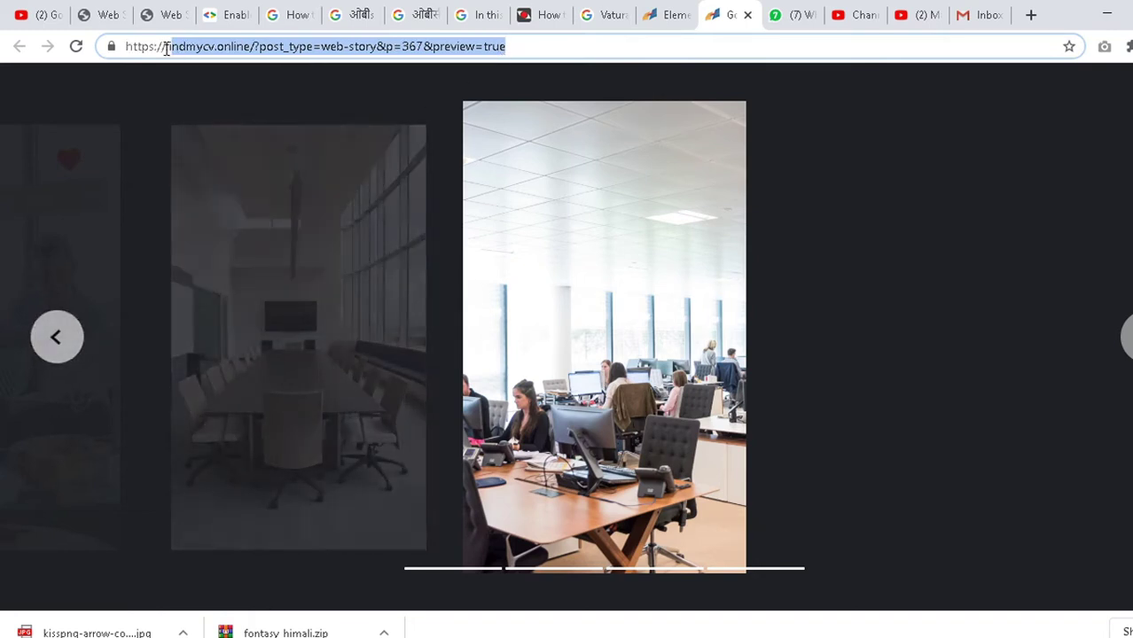
{"action": "left_click", "coordinate": [127, 47]}
{"action": "left_click_drag", "start_coordinate": [111, 46], "coordinate": [604, 337]}
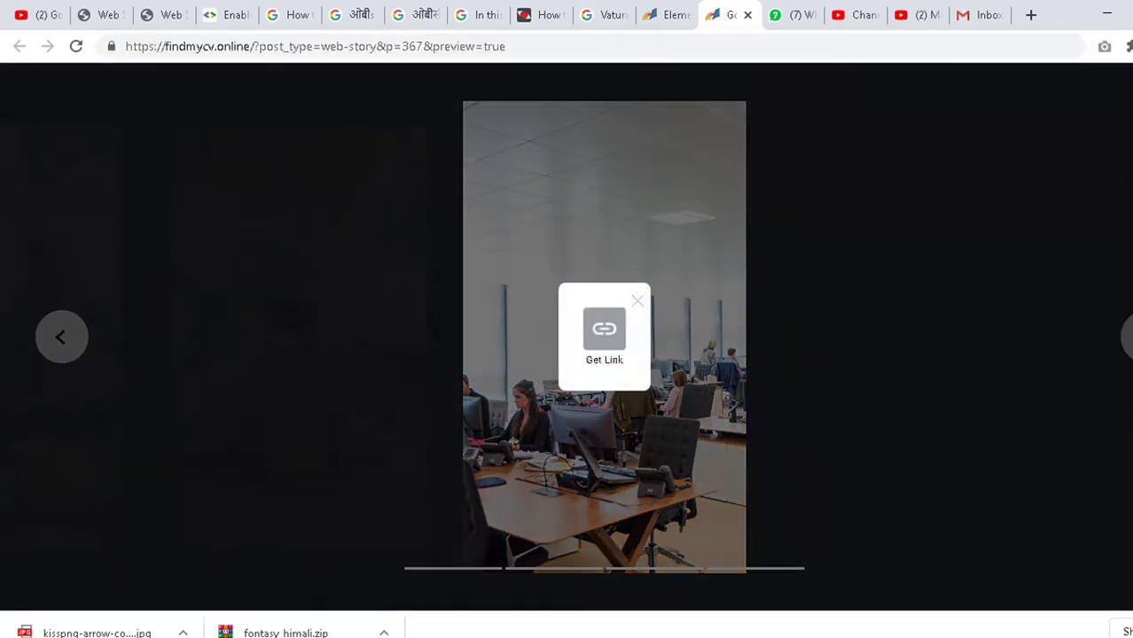
{"action": "left_click", "coordinate": [638, 301]}
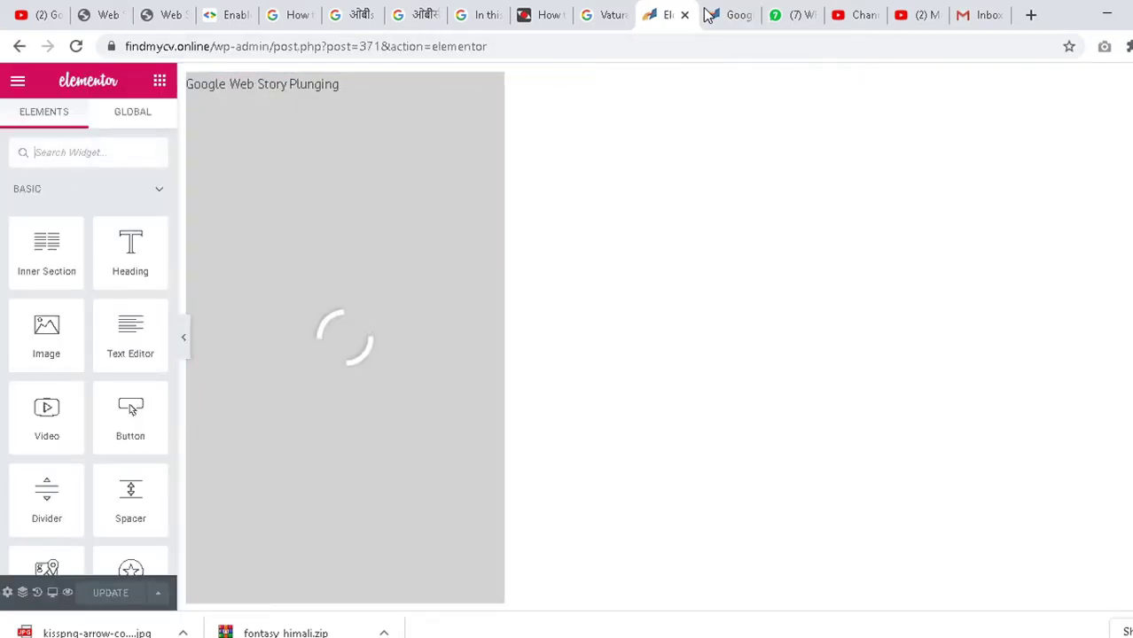
{"action": "left_click", "coordinate": [734, 15]}
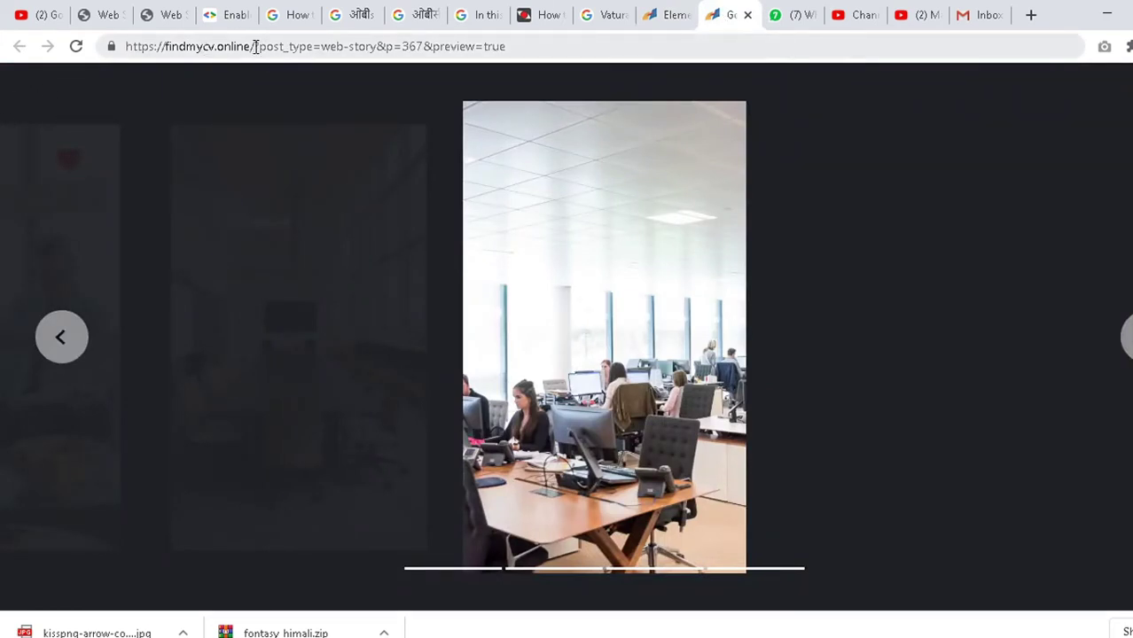
Change the story address to findmycv.online/wp-admin and load the admin Dashboard.
{"action": "left_click_drag", "start_coordinate": [255, 46], "coordinate": [928, 55]}
{"action": "key", "text": "BackSpace"}
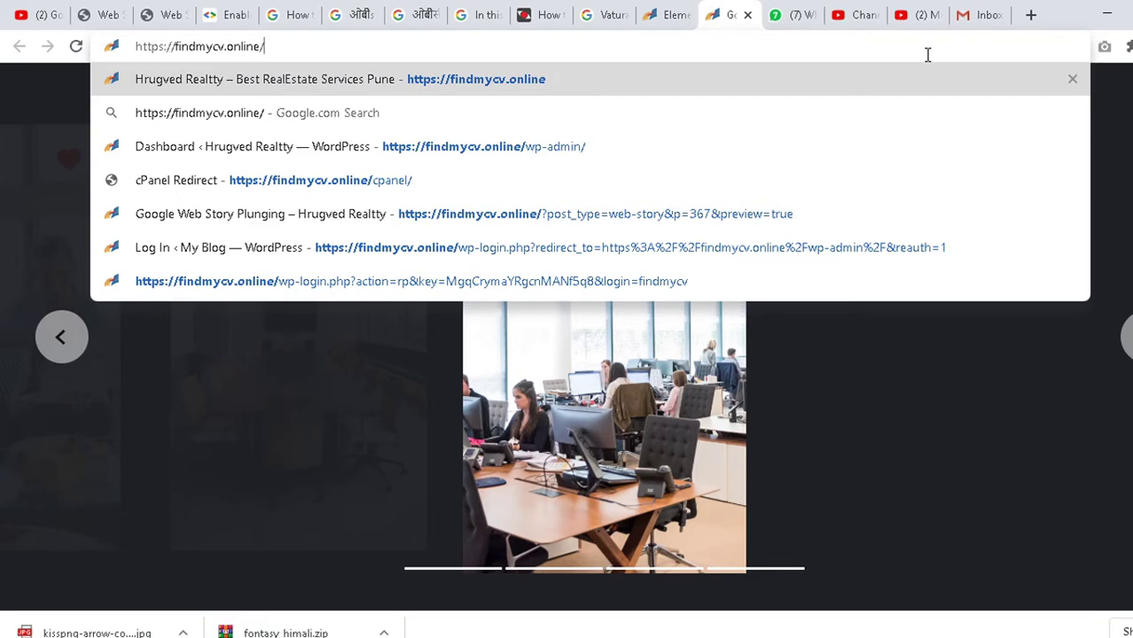
{"action": "type", "text": "wp"}
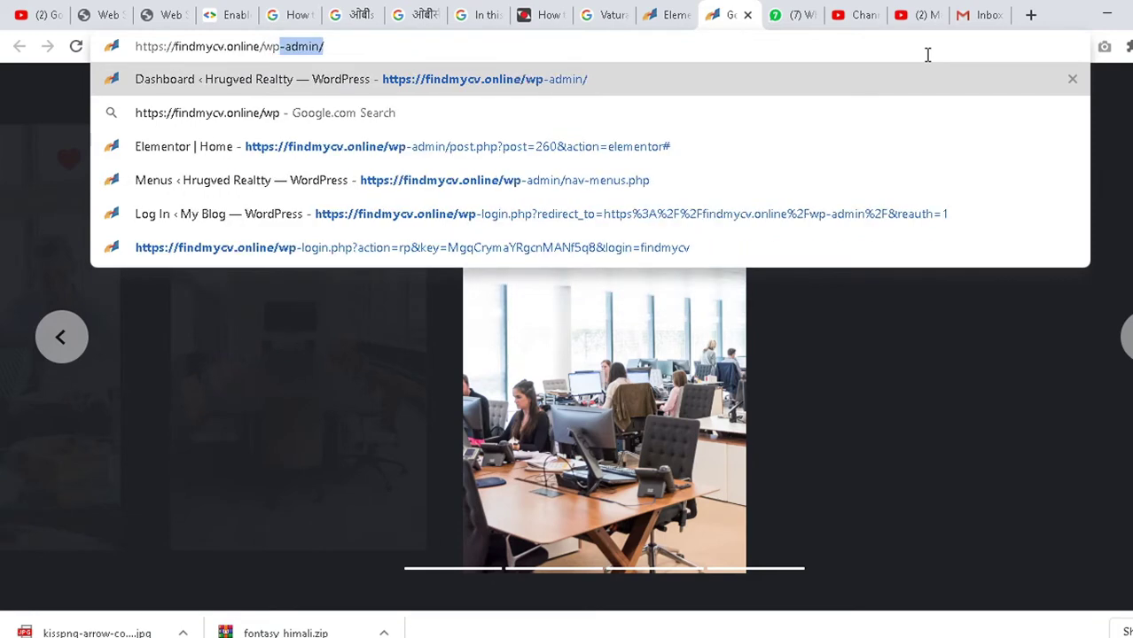
{"action": "key", "text": "Return"}
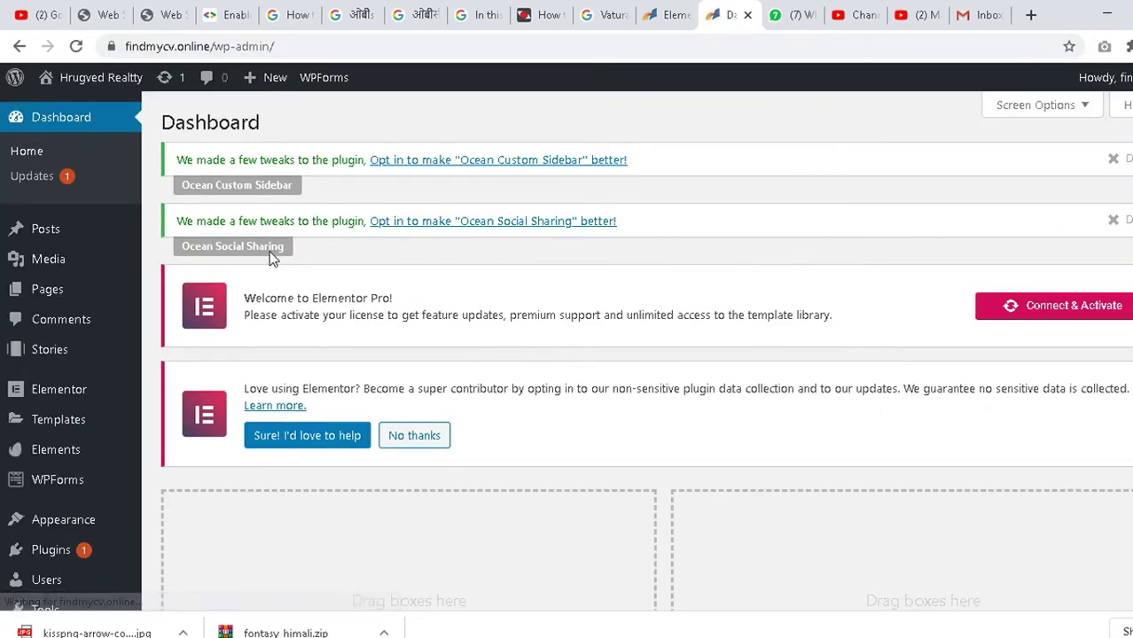
Go to Plugins > Installed Plugins from the admin sidebar.
{"action": "scroll", "coordinate": [253, 266], "scroll_direction": "down", "scroll_amount": 2}
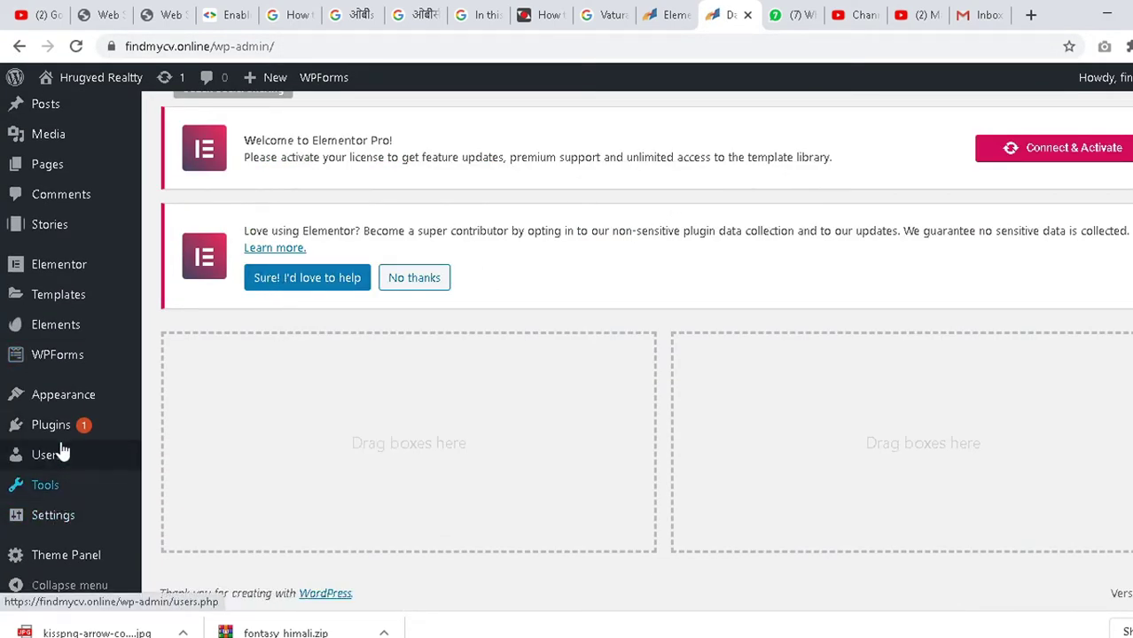
{"action": "mouse_move", "coordinate": [73, 407]}
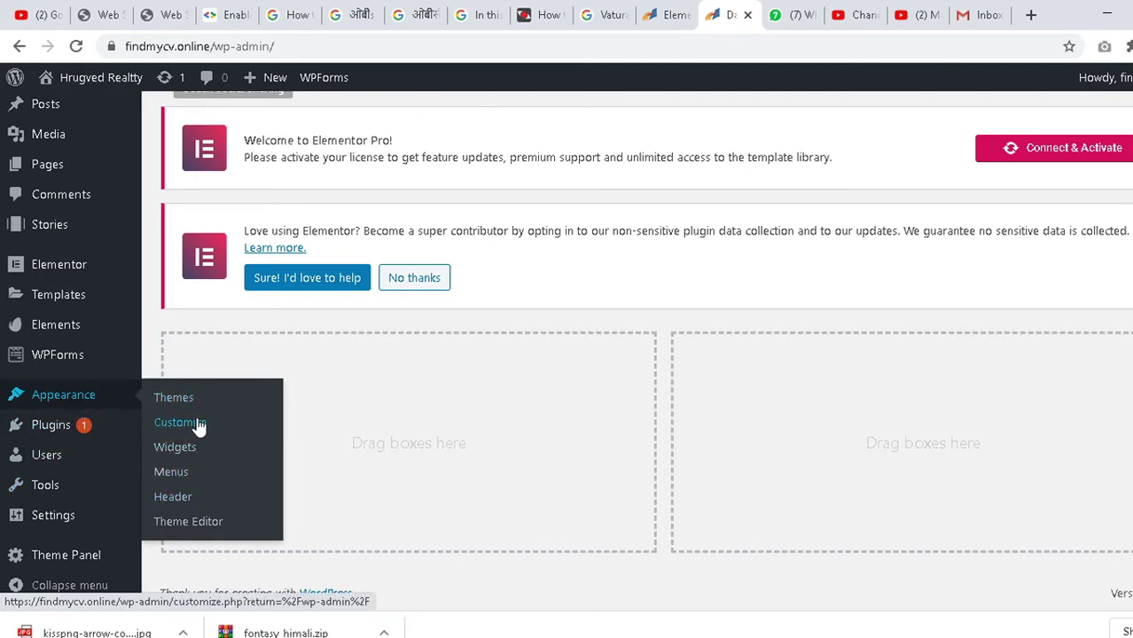
{"action": "mouse_move", "coordinate": [51, 438]}
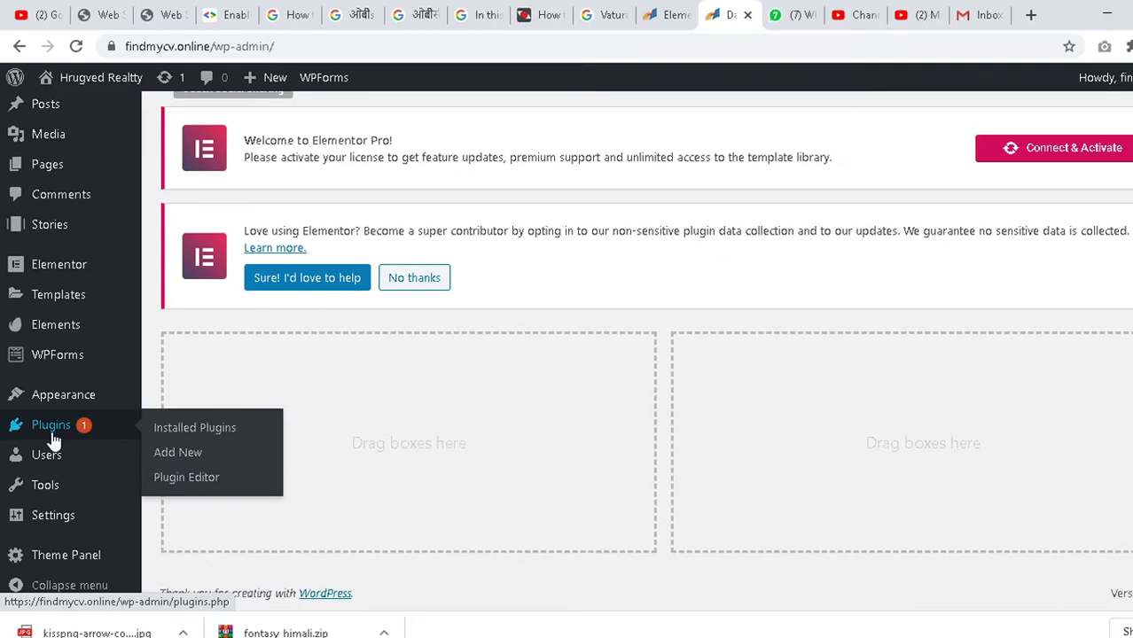
{"action": "left_click", "coordinate": [184, 452]}
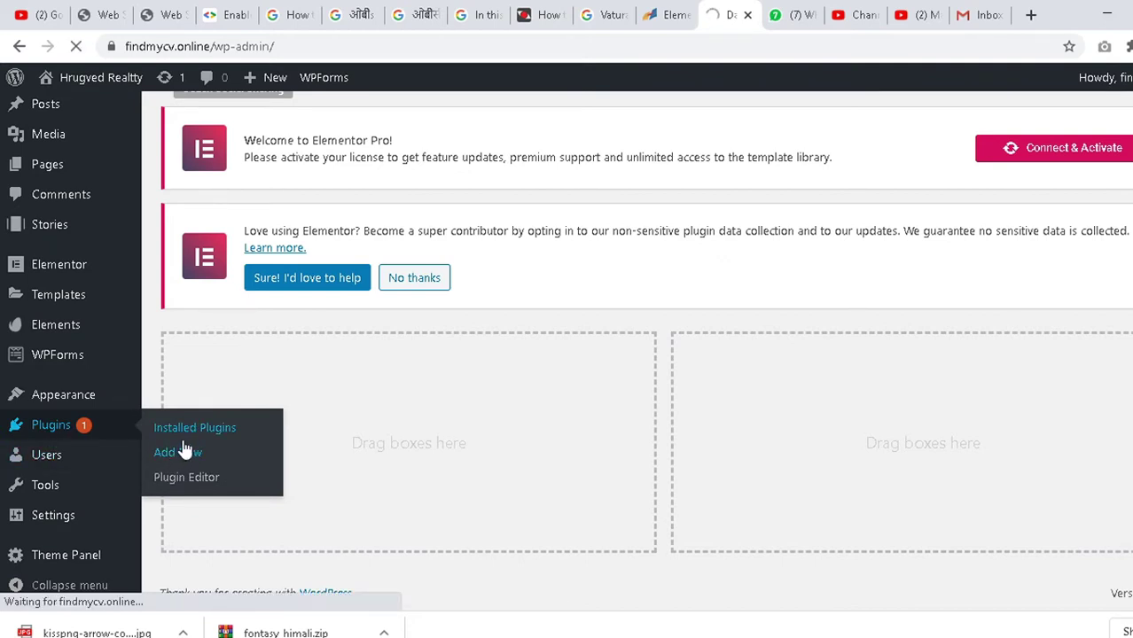
Glance through the Web Stories beta, Web Stories site and Enable Web Stories guide tabs.
{"action": "scroll", "coordinate": [346, 385], "scroll_direction": "down", "scroll_amount": 10}
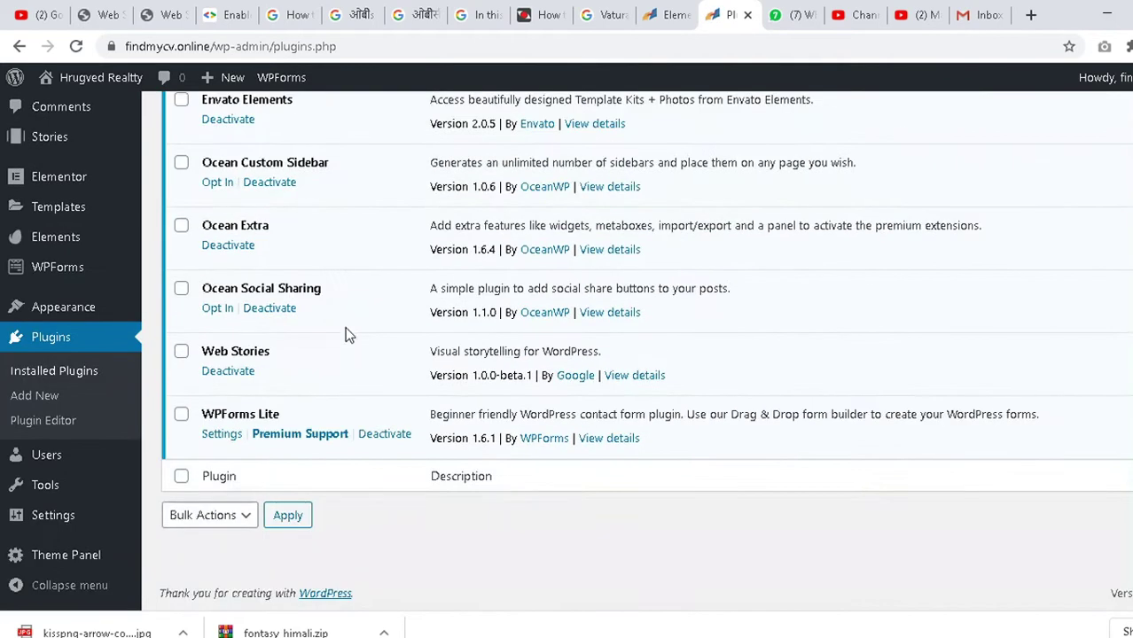
{"action": "scroll", "coordinate": [346, 321], "scroll_direction": "up", "scroll_amount": 10}
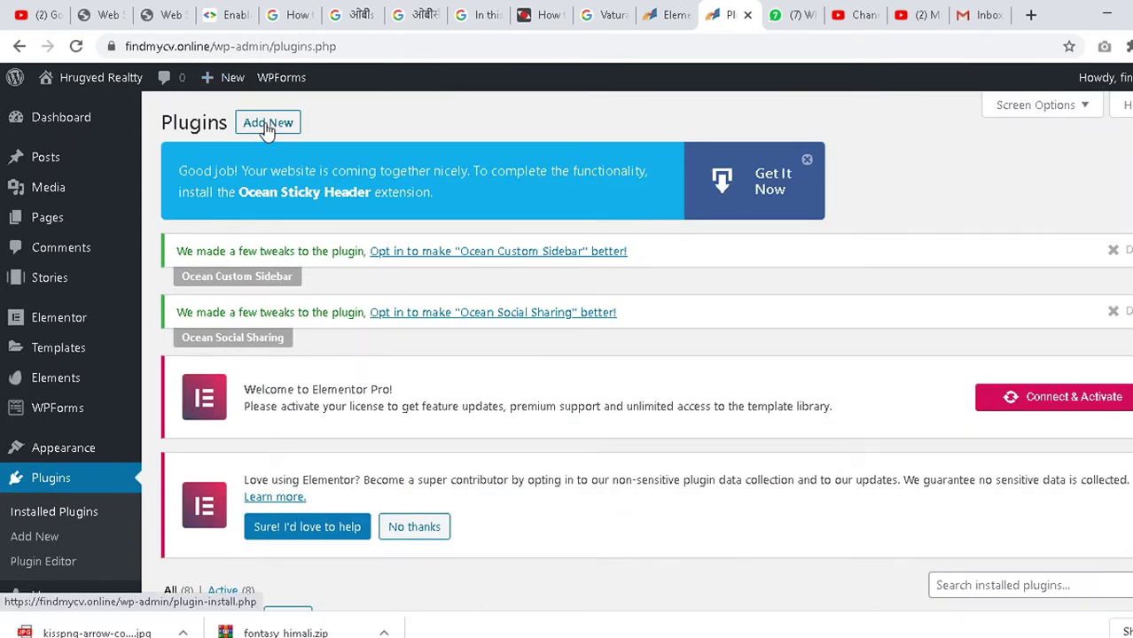
{"action": "left_click", "coordinate": [101, 14]}
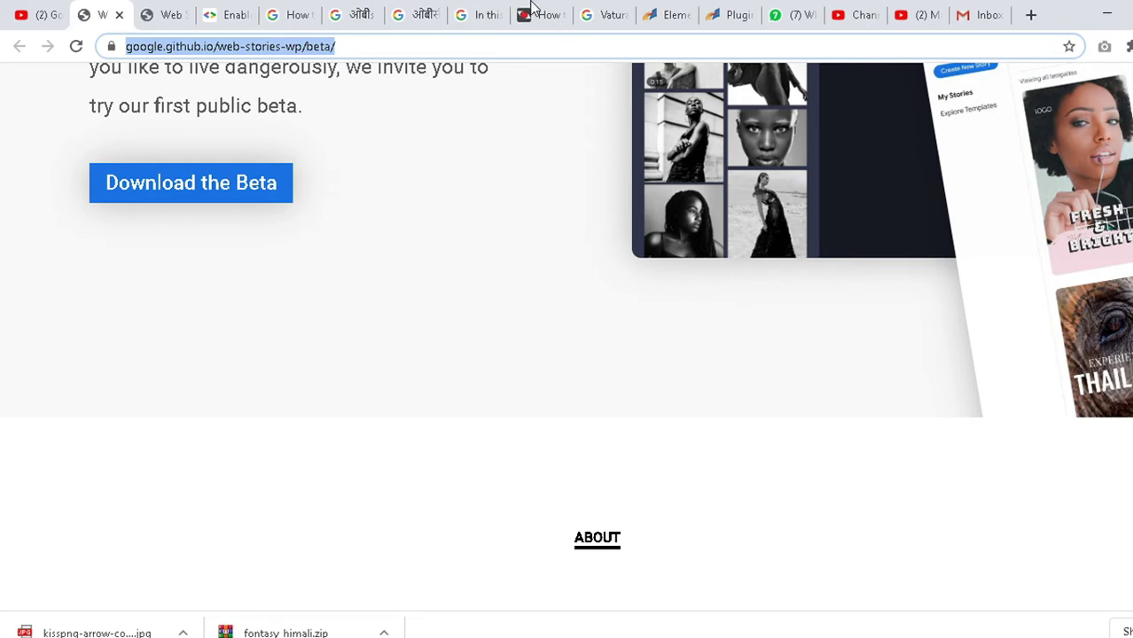
{"action": "left_click", "coordinate": [170, 7]}
{"action": "left_click", "coordinate": [228, 14]}
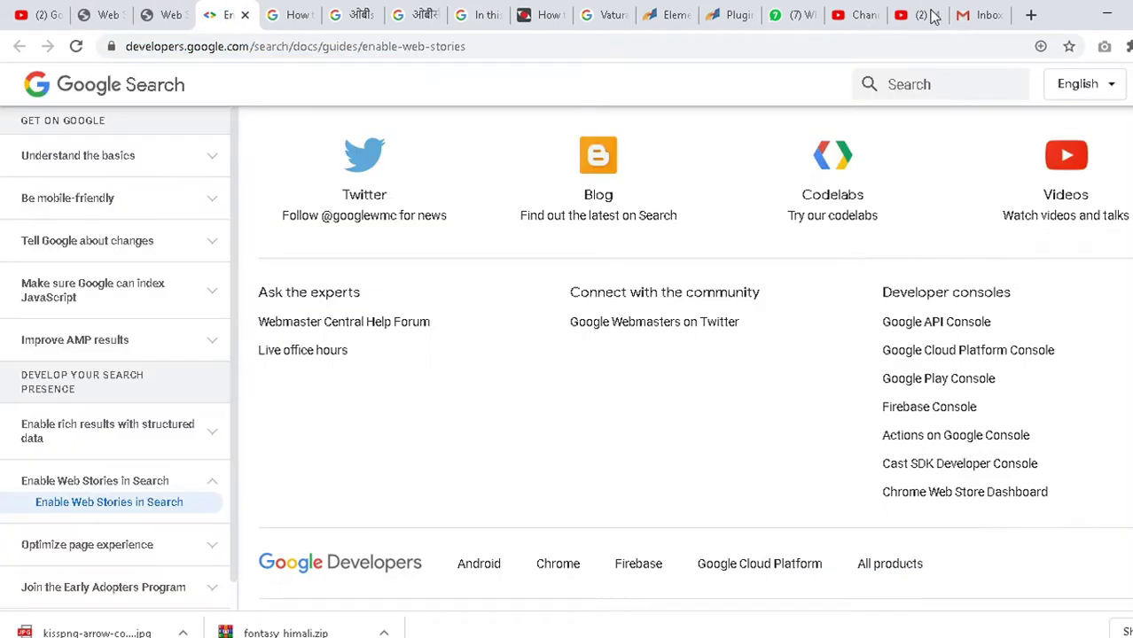
Back on the Plugins admin page, start loading the Add New plugins page.
{"action": "left_click", "coordinate": [753, 16]}
{"action": "scroll", "coordinate": [400, 482], "scroll_direction": "down", "scroll_amount": 5}
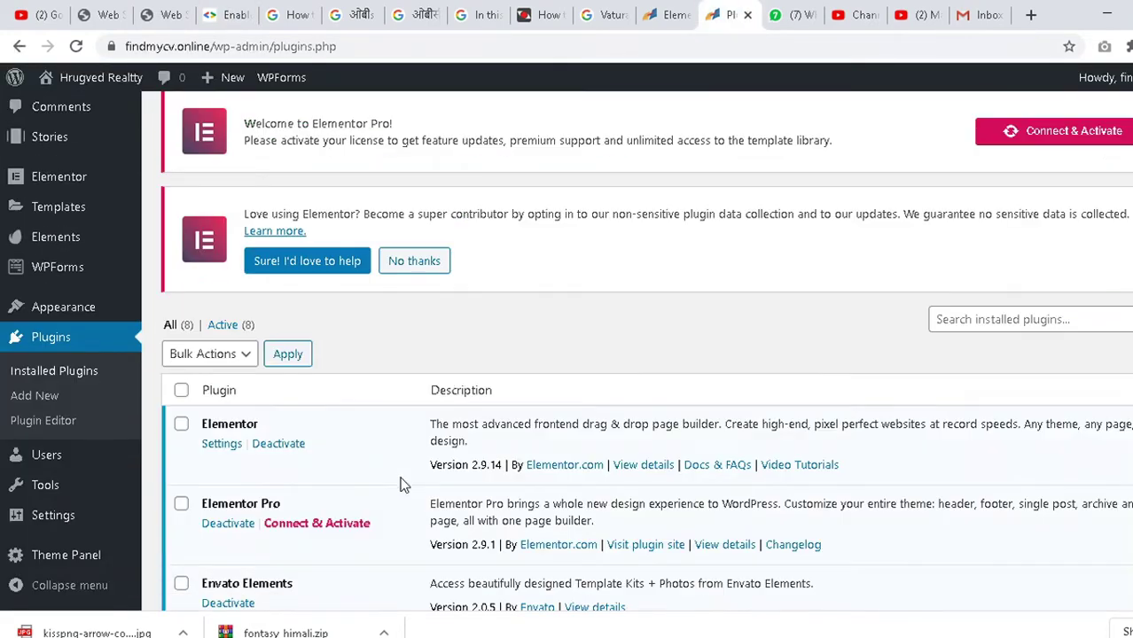
{"action": "scroll", "coordinate": [399, 452], "scroll_direction": "up", "scroll_amount": 5}
{"action": "left_click", "coordinate": [278, 130]}
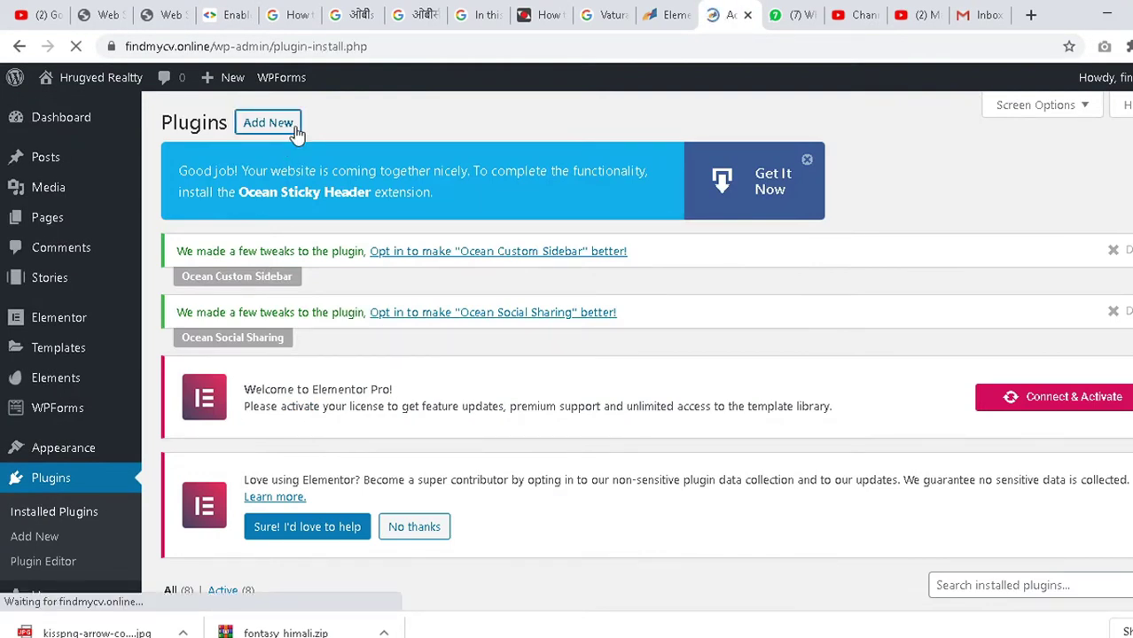
Reveal the Upload Plugin zip area on the Add Plugins page.
{"action": "scroll", "coordinate": [532, 372], "scroll_direction": "down", "scroll_amount": 3}
{"action": "scroll", "coordinate": [470, 324], "scroll_direction": "up", "scroll_amount": 3}
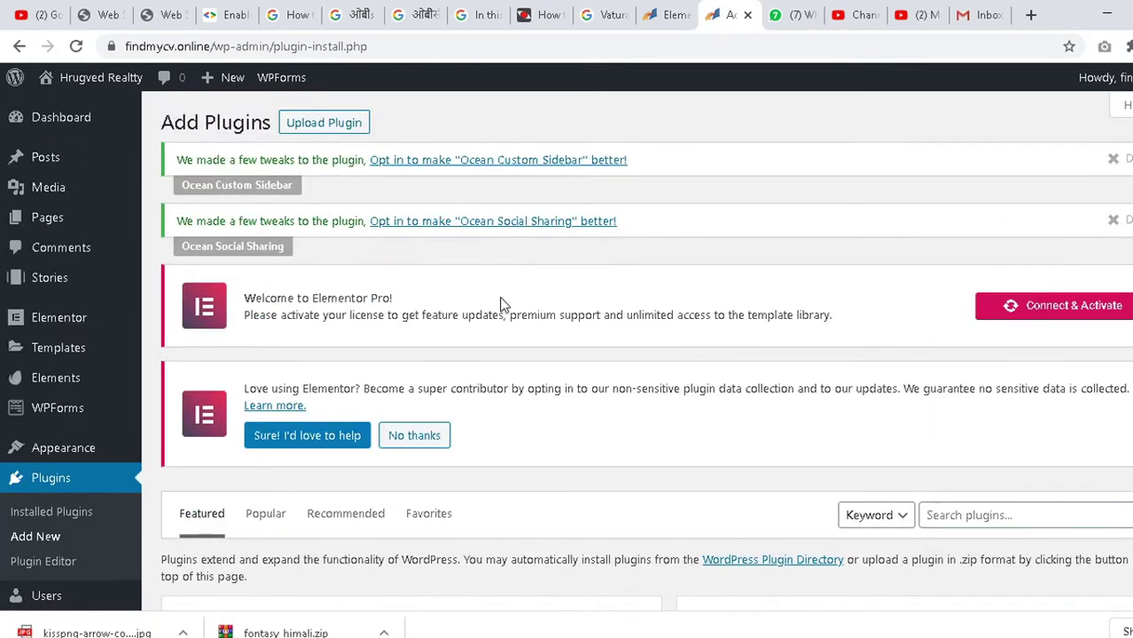
{"action": "scroll", "coordinate": [496, 439], "scroll_direction": "down", "scroll_amount": 3}
{"action": "scroll", "coordinate": [568, 345], "scroll_direction": "up", "scroll_amount": 3}
{"action": "left_click", "coordinate": [300, 124]}
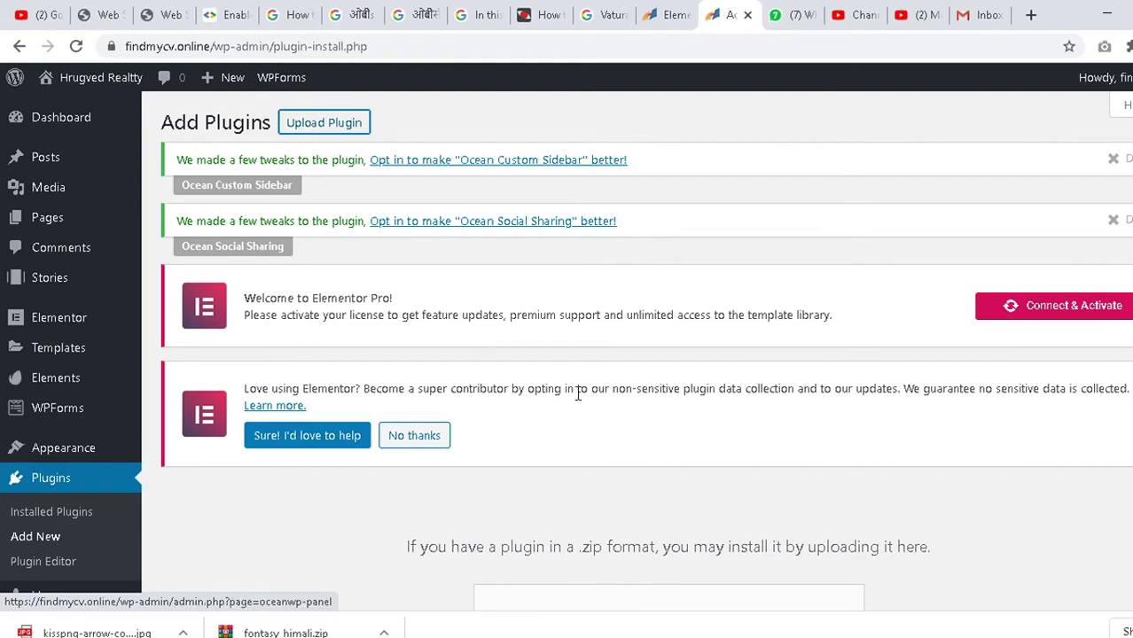
Open the plugin file picker and cancel it, leaving no file chosen.
{"action": "scroll", "coordinate": [576, 404], "scroll_direction": "down", "scroll_amount": 2}
{"action": "left_click", "coordinate": [539, 450]}
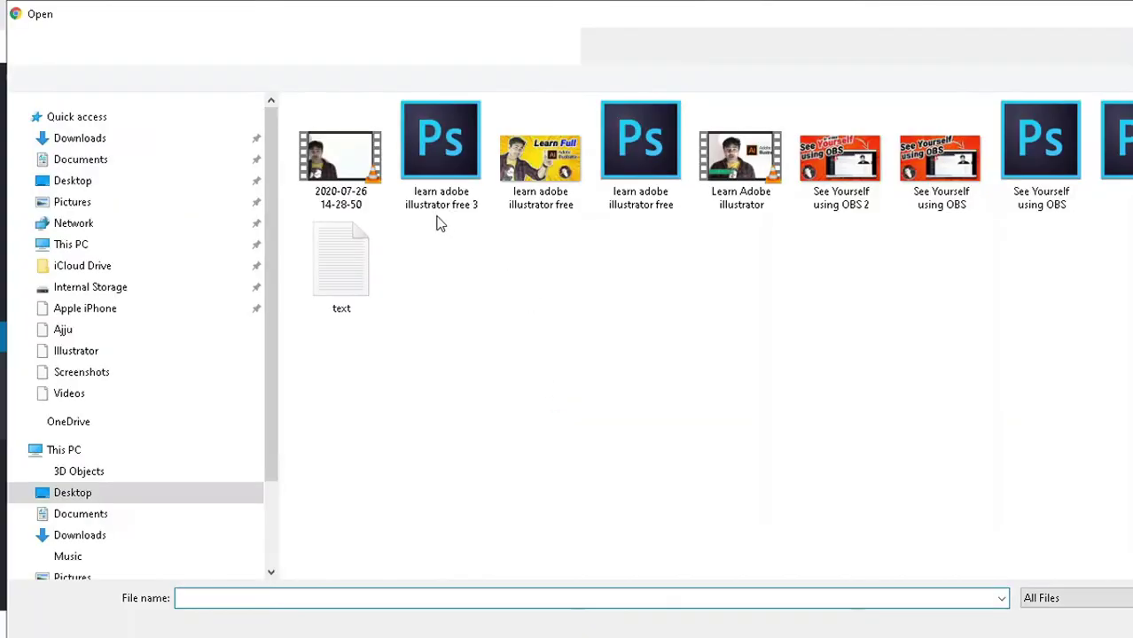
{"action": "key", "text": "Escape"}
{"action": "scroll", "coordinate": [445, 417], "scroll_direction": "down", "scroll_amount": 7}
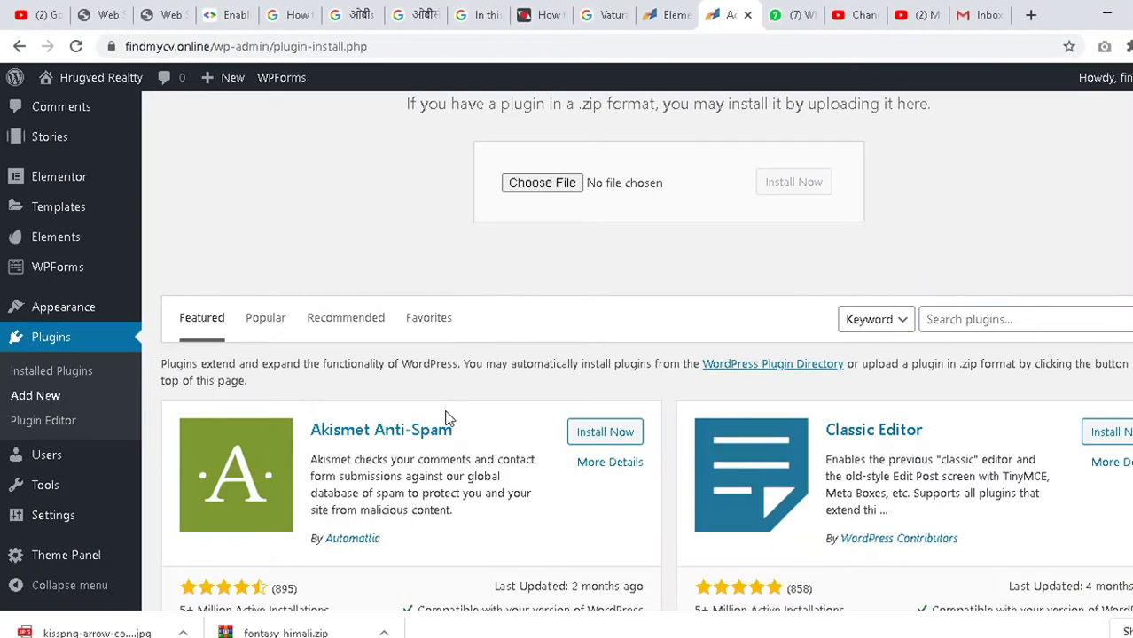
{"action": "scroll", "coordinate": [109, 392], "scroll_direction": "up", "scroll_amount": 6}
{"action": "scroll", "coordinate": [109, 423], "scroll_direction": "down", "scroll_amount": 3}
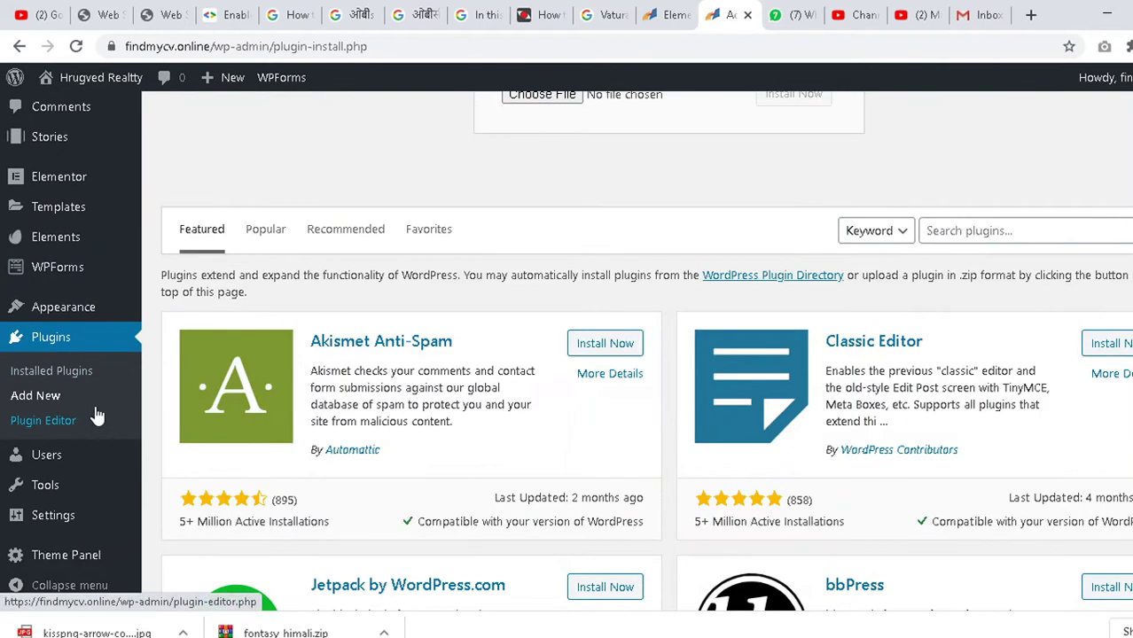
{"action": "scroll", "coordinate": [248, 310], "scroll_direction": "up", "scroll_amount": 1}
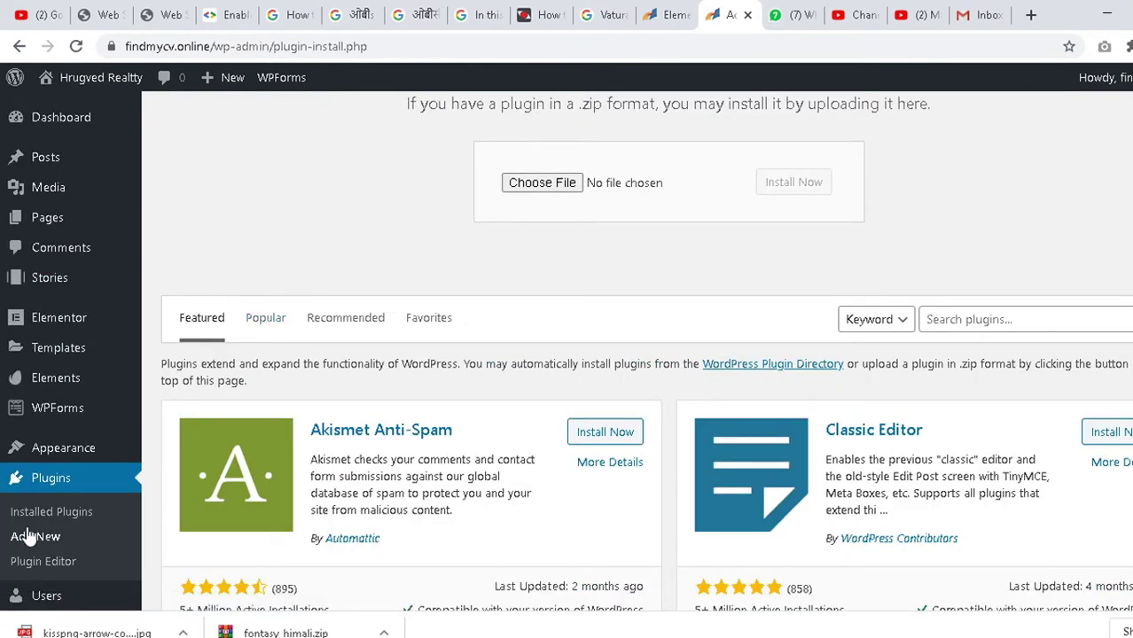
{"action": "scroll", "coordinate": [29, 536], "scroll_direction": "up", "scroll_amount": 1}
{"action": "mouse_move", "coordinate": [46, 292]}
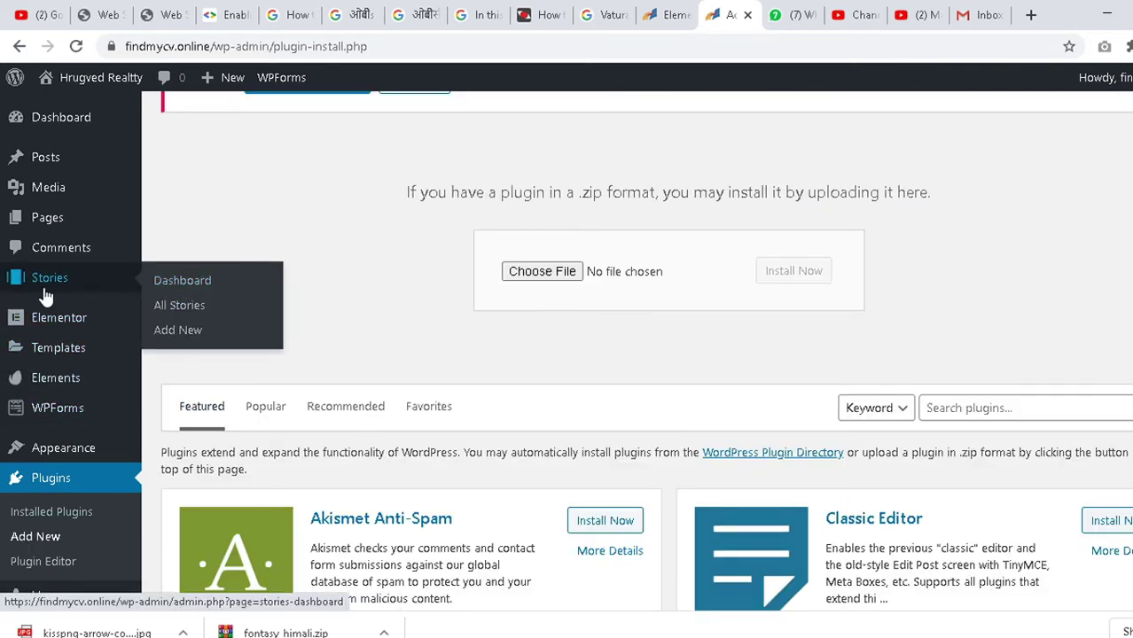
Open the Stories dashboard listing Google Web Story Plunging and start creating a new story.
{"action": "left_click", "coordinate": [177, 286]}
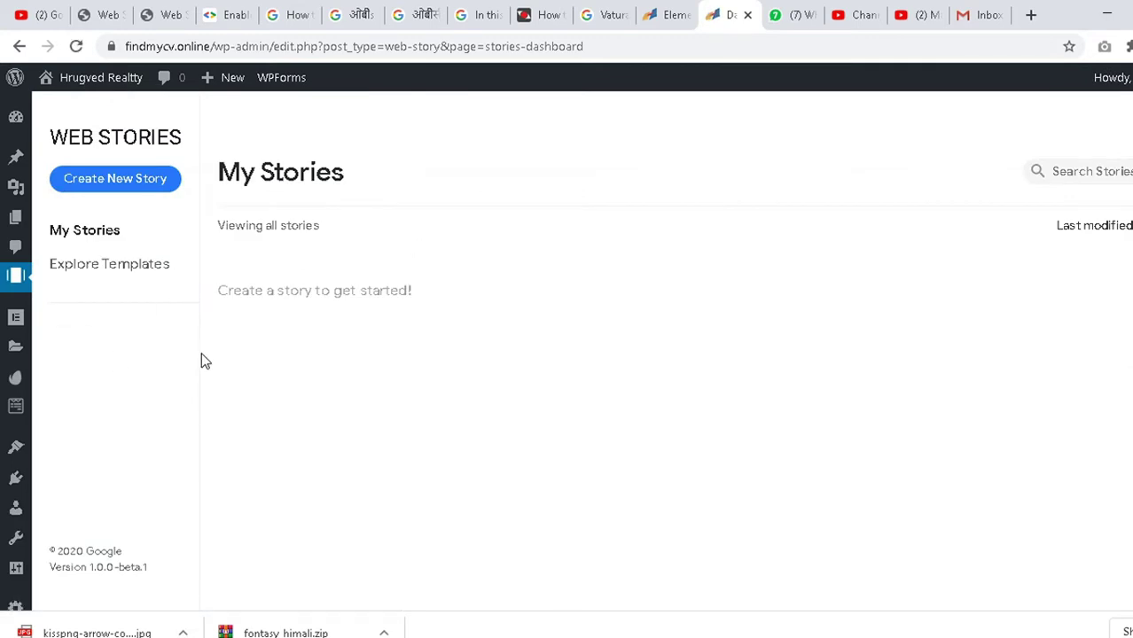
{"action": "mouse_move", "coordinate": [329, 422]}
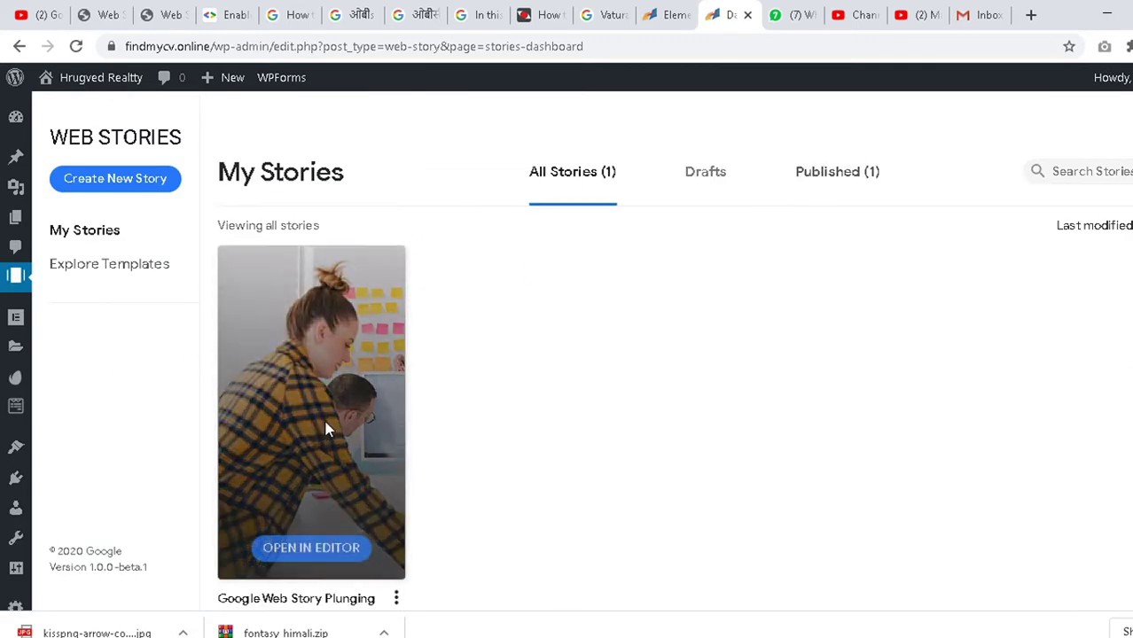
{"action": "scroll", "coordinate": [341, 355], "scroll_direction": "down", "scroll_amount": 1}
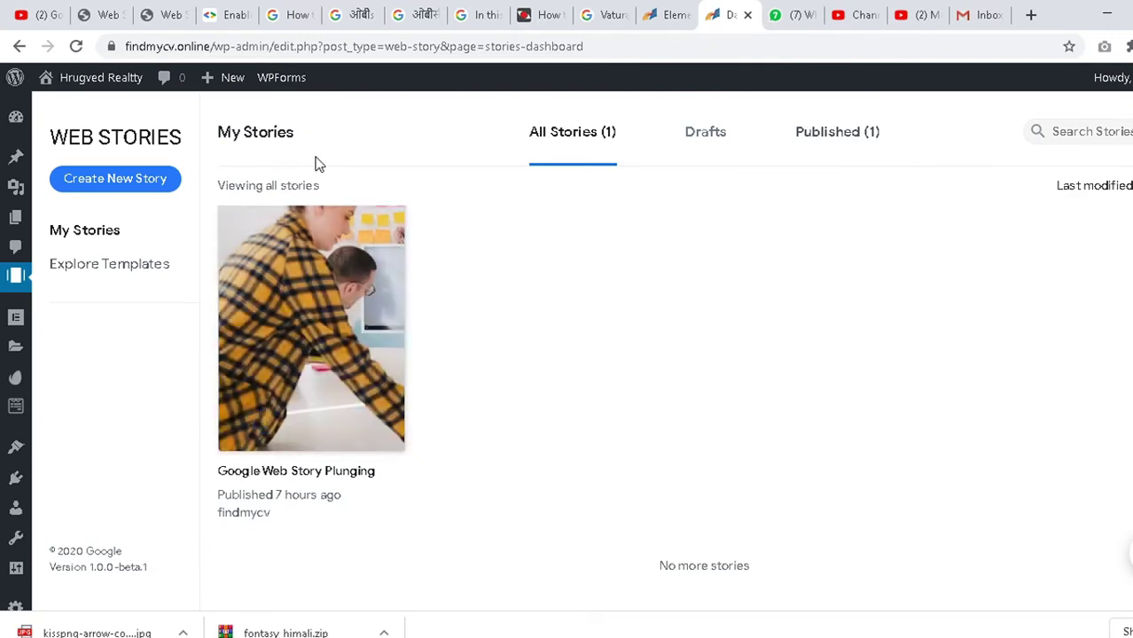
{"action": "left_click", "coordinate": [80, 183]}
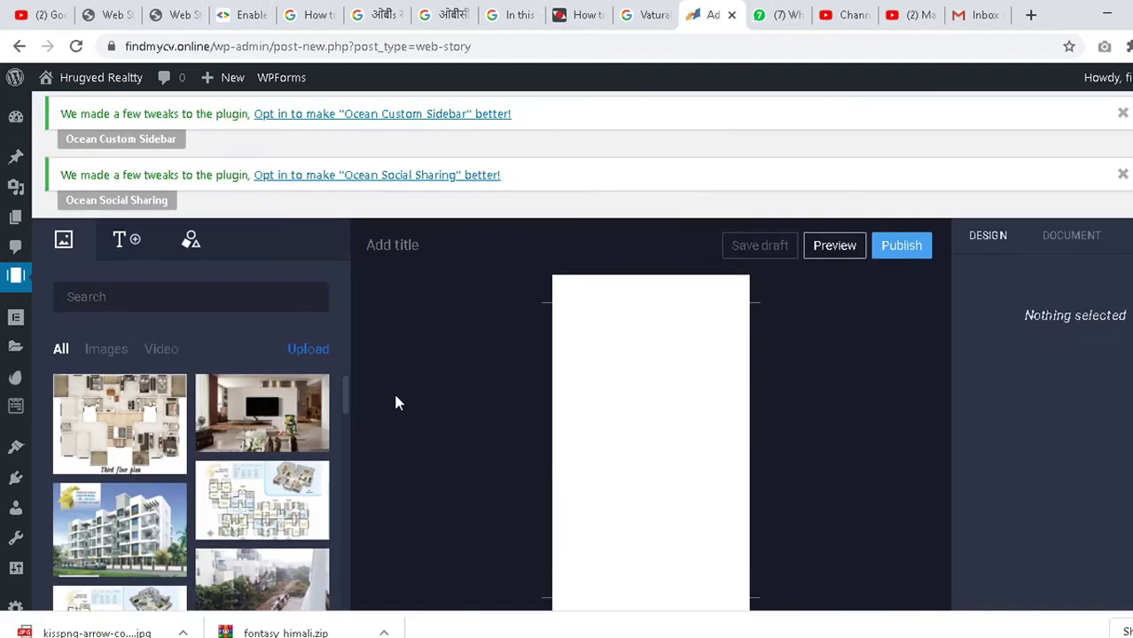
Make the business meeting photo the first page's full background.
{"action": "scroll", "coordinate": [396, 404], "scroll_direction": "down", "scroll_amount": 1}
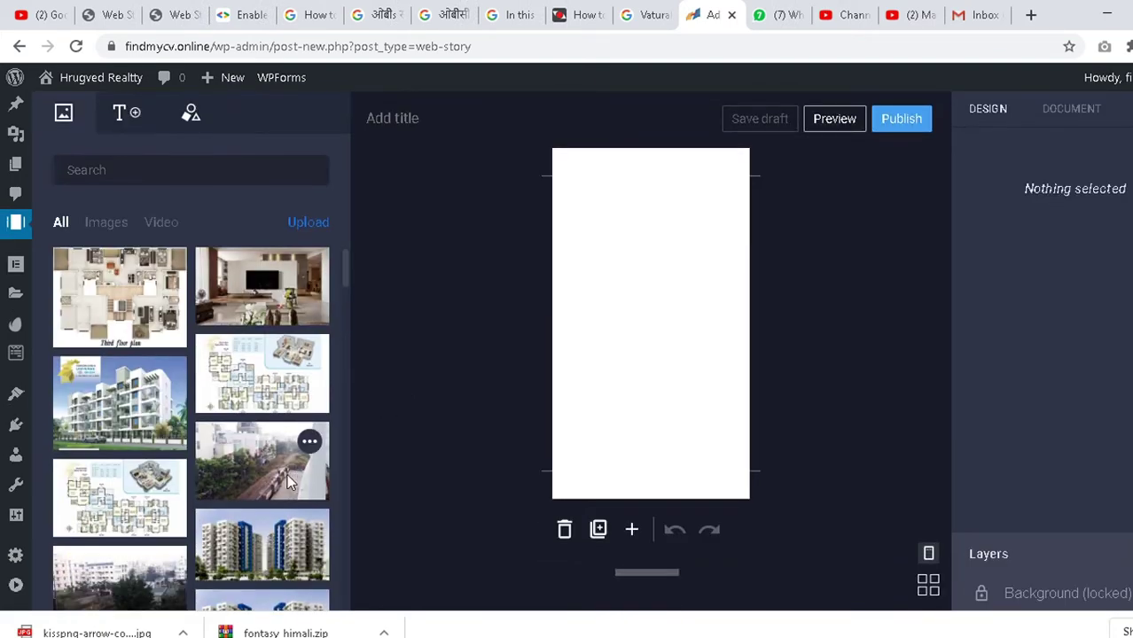
{"action": "scroll", "coordinate": [236, 486], "scroll_direction": "down", "scroll_amount": 3}
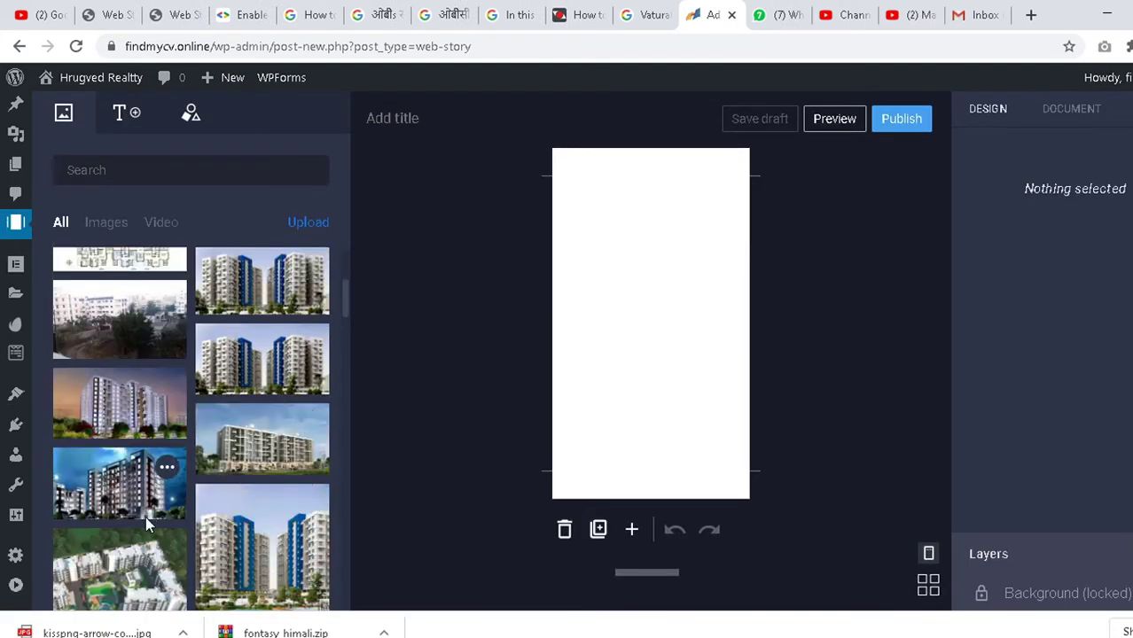
{"action": "scroll", "coordinate": [151, 525], "scroll_direction": "down", "scroll_amount": 5}
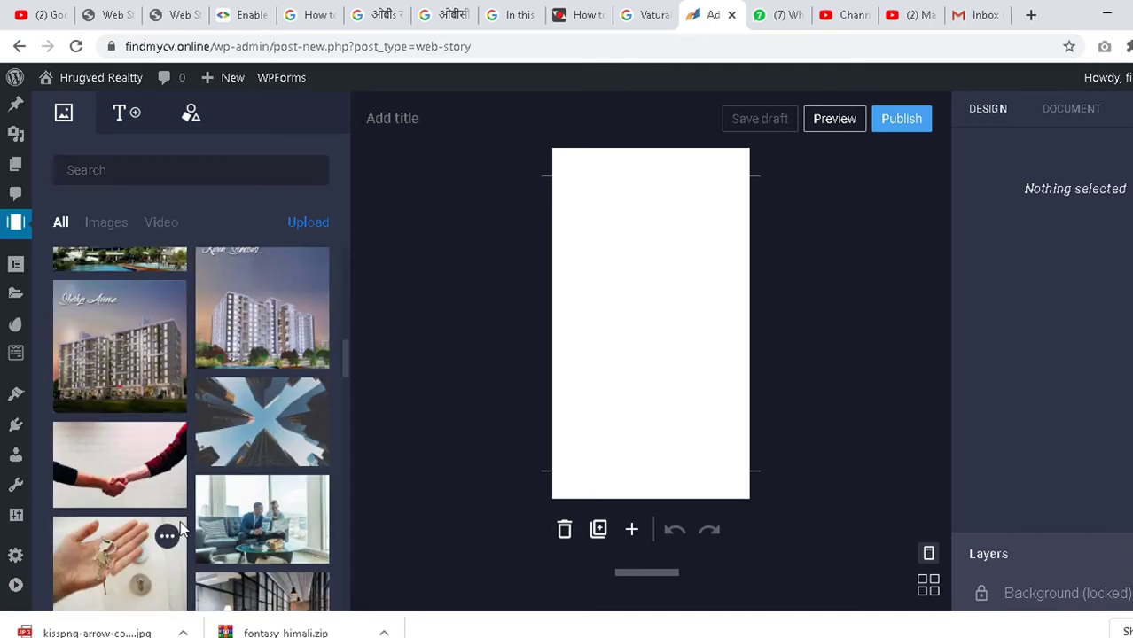
{"action": "left_click", "coordinate": [277, 532]}
{"action": "left_click_drag", "start_coordinate": [646, 259], "coordinate": [630, 456]}
{"action": "left_click", "coordinate": [1046, 235]}
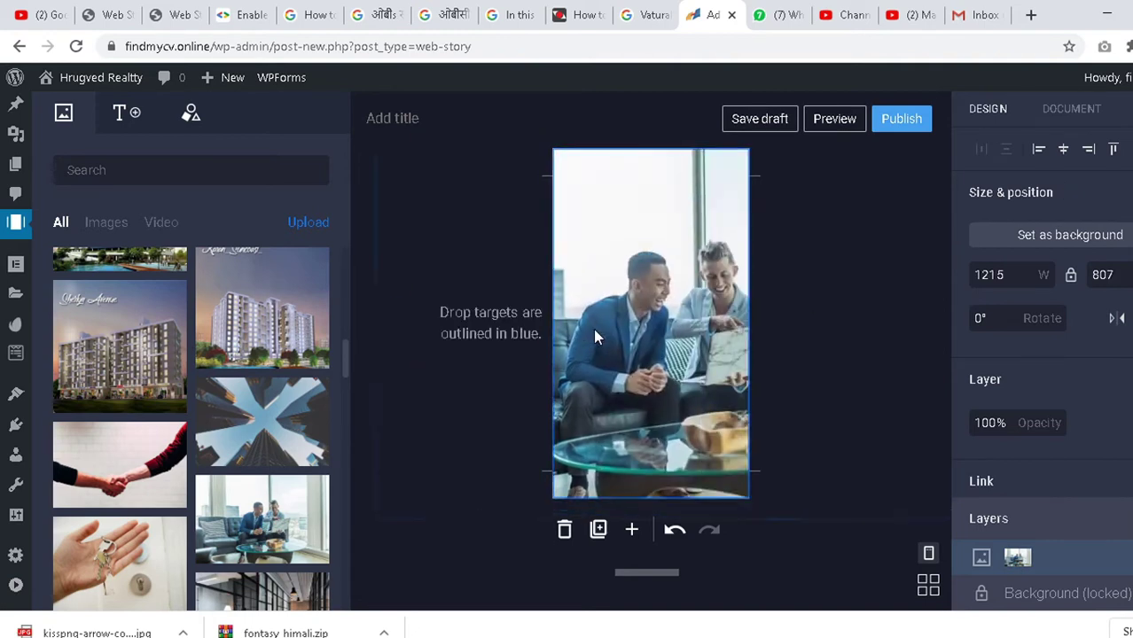
{"action": "mouse_move", "coordinate": [593, 335]}
{"action": "left_mouse_down"}
{"action": "mouse_move", "coordinate": [571, 337]}
{"action": "mouse_move", "coordinate": [594, 355]}
{"action": "left_mouse_up"}
{"action": "left_click", "coordinate": [834, 337]}
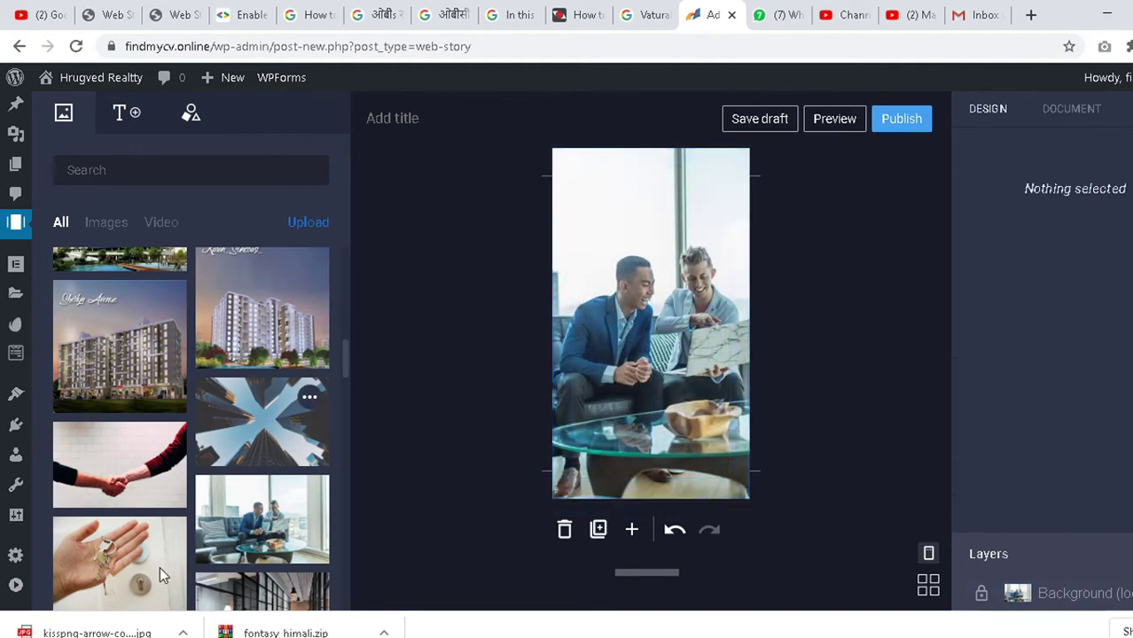
{"action": "scroll", "coordinate": [257, 483], "scroll_direction": "down", "scroll_amount": 2}
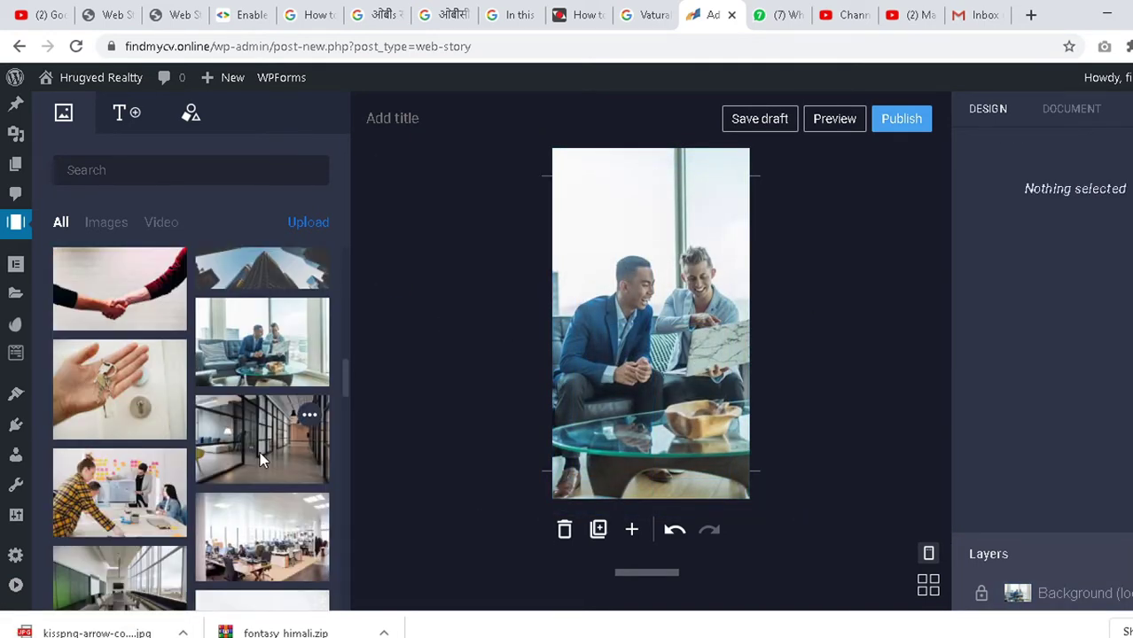
{"action": "left_click", "coordinate": [260, 457]}
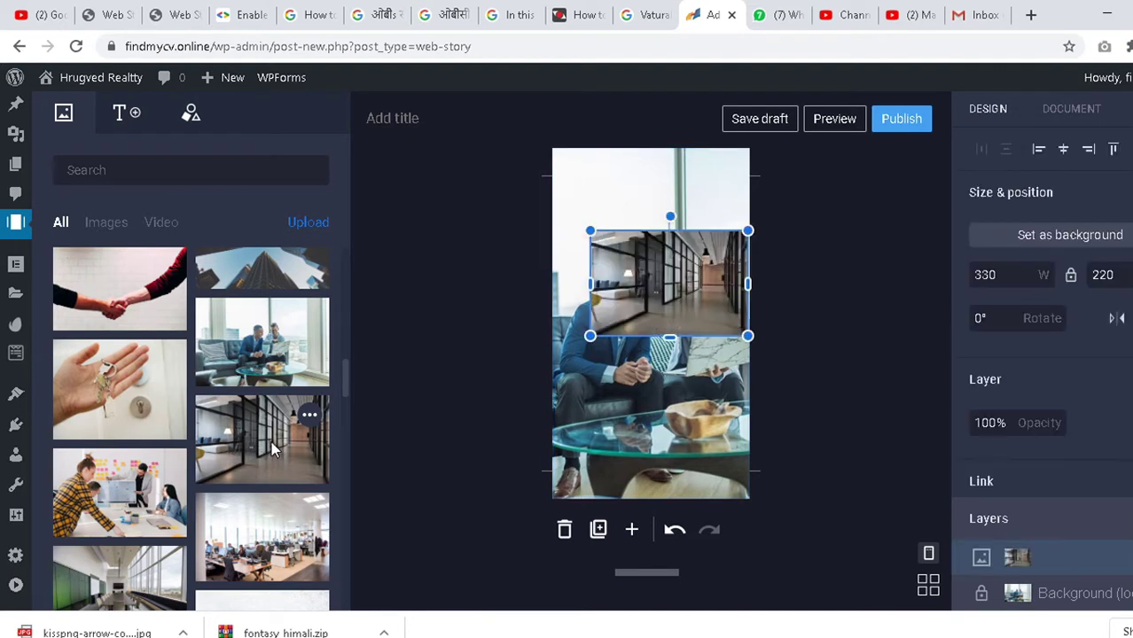
{"action": "key", "text": "ctrl+z"}
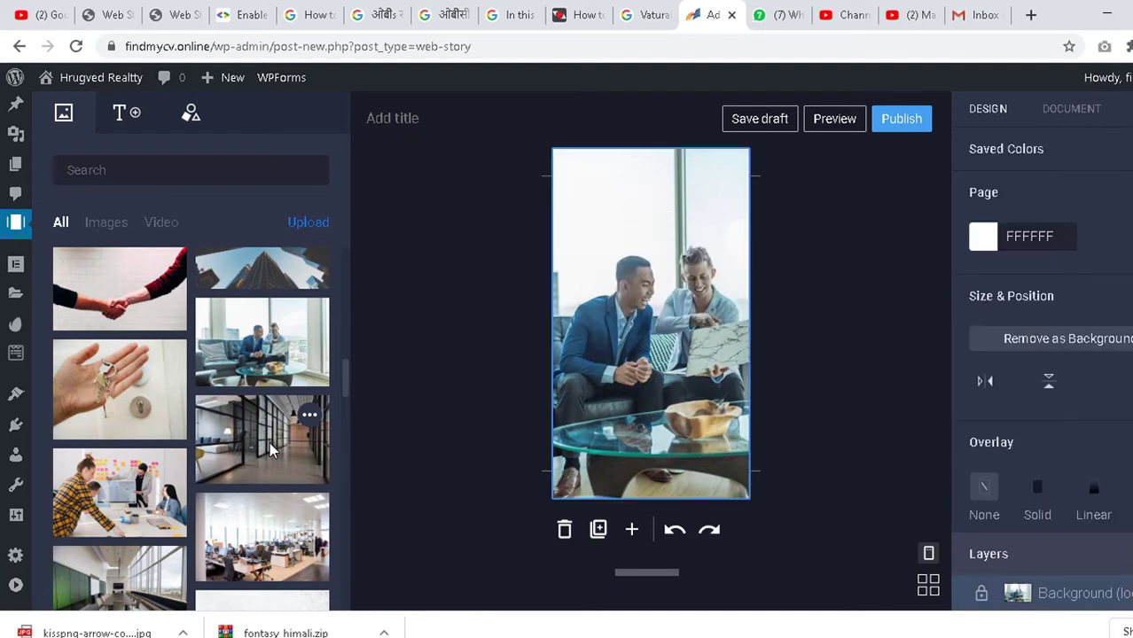
Add a second page with the office corridor photo as its background.
{"action": "left_click", "coordinate": [632, 532]}
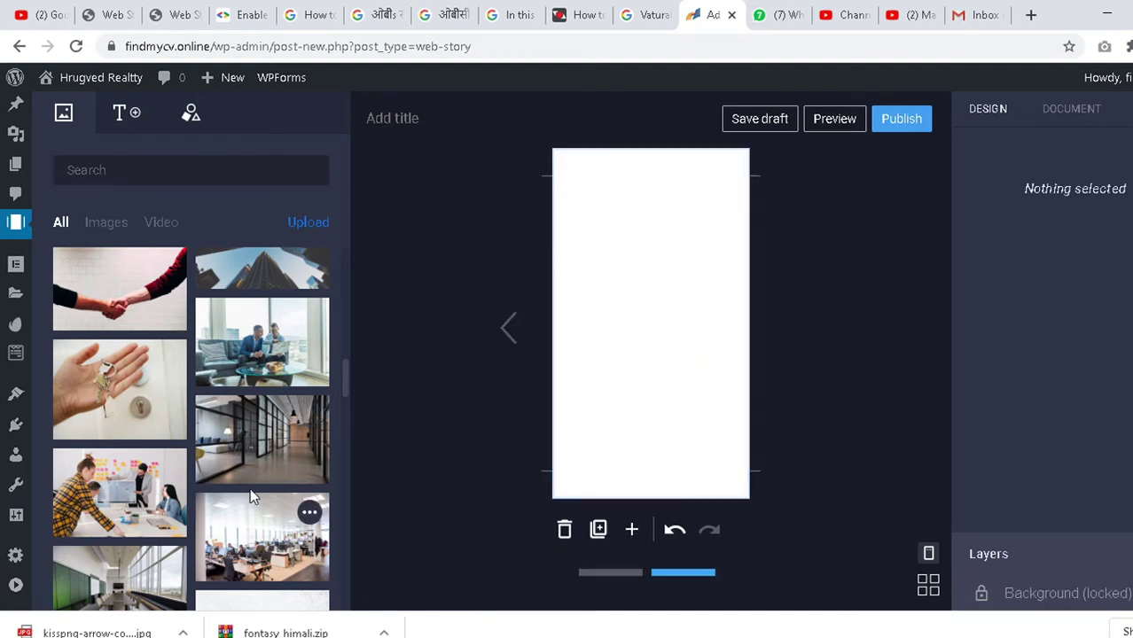
{"action": "left_click", "coordinate": [253, 450]}
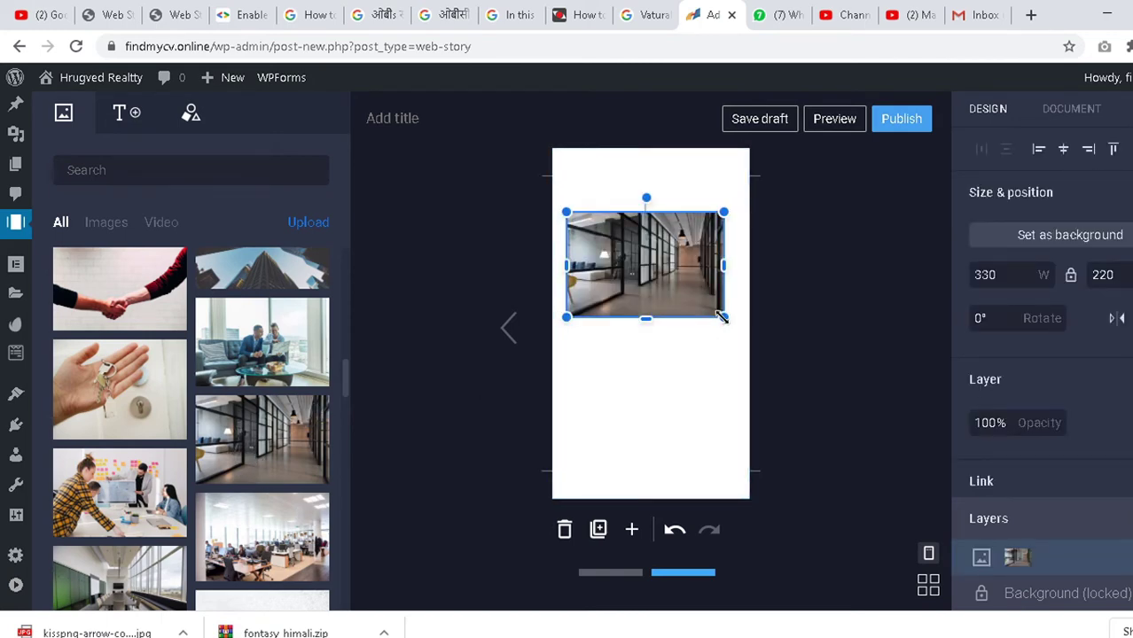
{"action": "left_click_drag", "start_coordinate": [724, 317], "coordinate": [922, 519]}
{"action": "left_click_drag", "start_coordinate": [711, 389], "coordinate": [582, 390]}
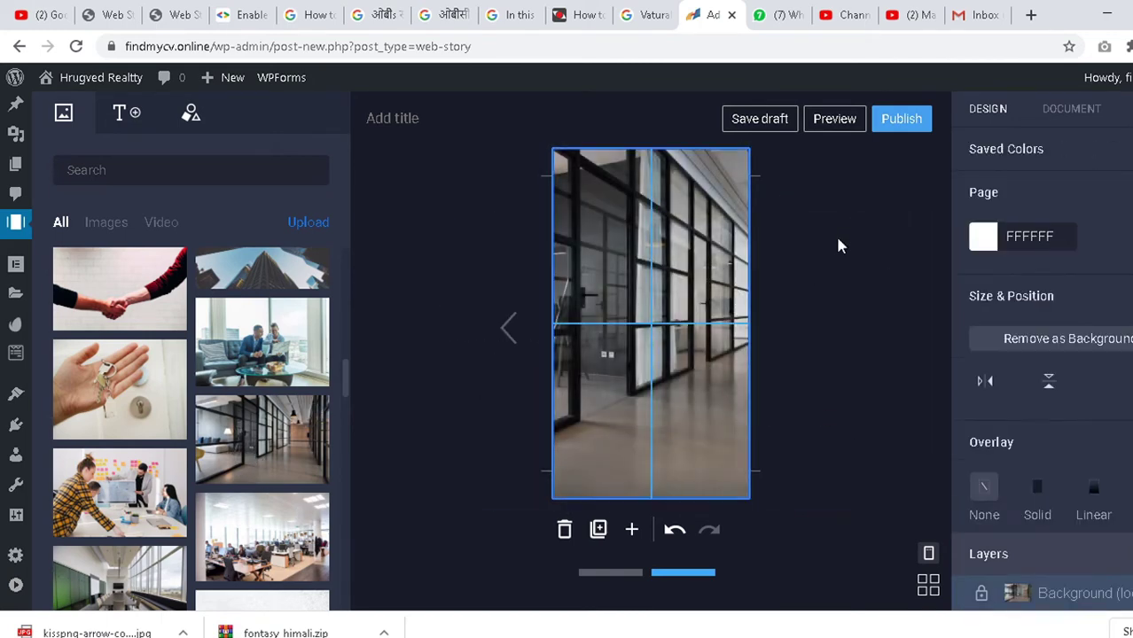
Add a third page and enlarge the office photo to show the conference room.
{"action": "left_click", "coordinate": [631, 529]}
{"action": "scroll", "coordinate": [111, 434], "scroll_direction": "down", "scroll_amount": 2}
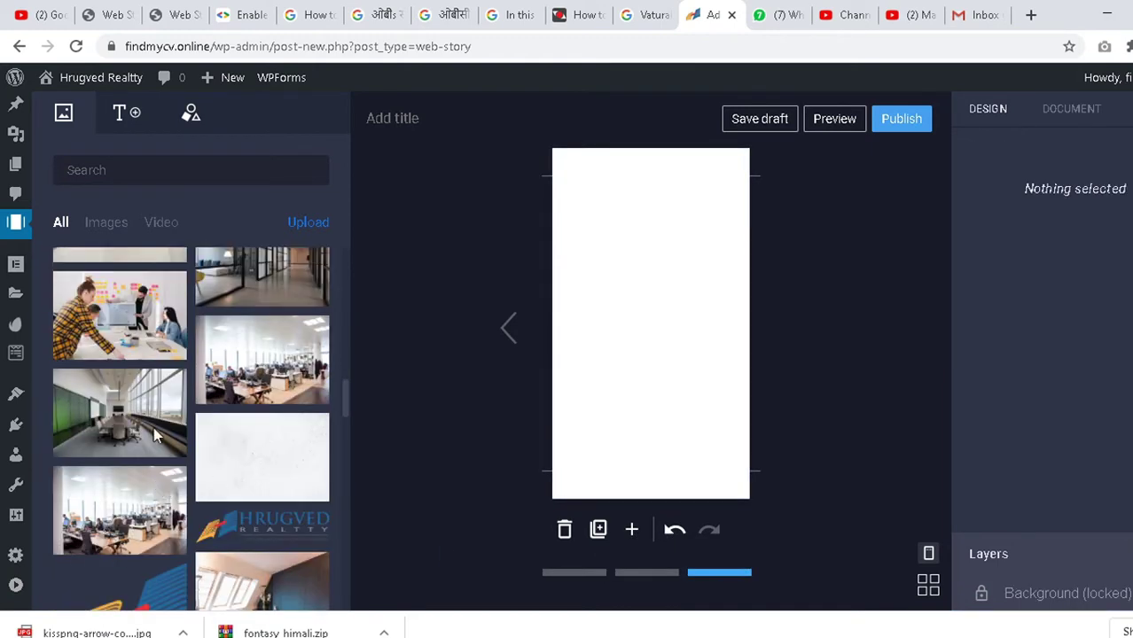
{"action": "left_click", "coordinate": [91, 434]}
{"action": "left_click_drag", "start_coordinate": [661, 309], "coordinate": [608, 453]}
{"action": "left_click_drag", "start_coordinate": [692, 390], "coordinate": [1090, 146]}
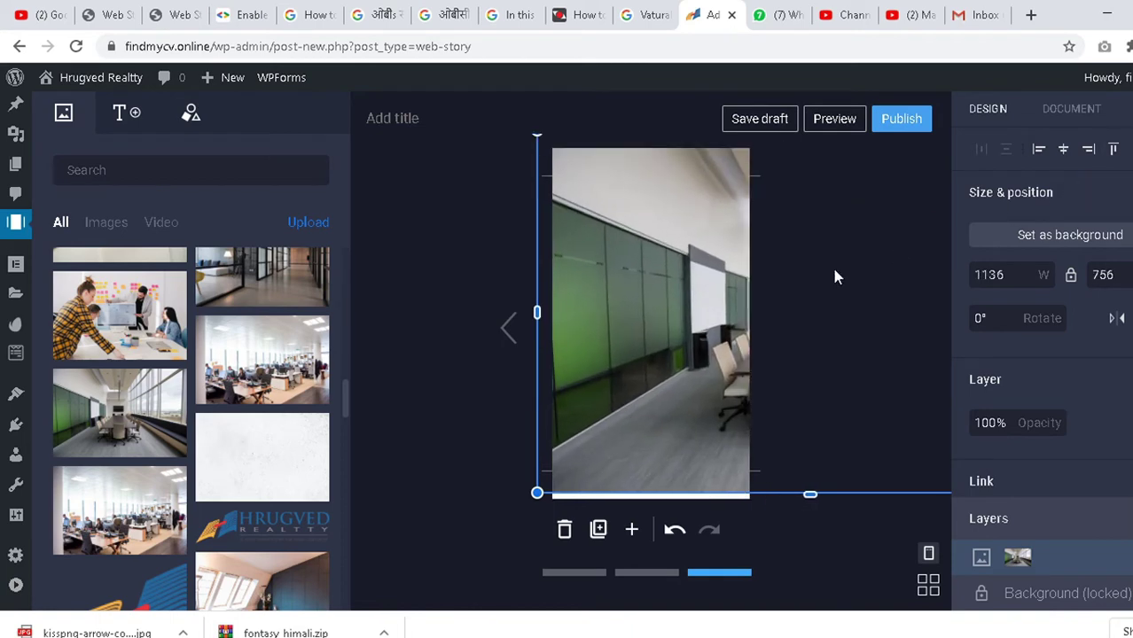
{"action": "left_click_drag", "start_coordinate": [565, 322], "coordinate": [526, 372]}
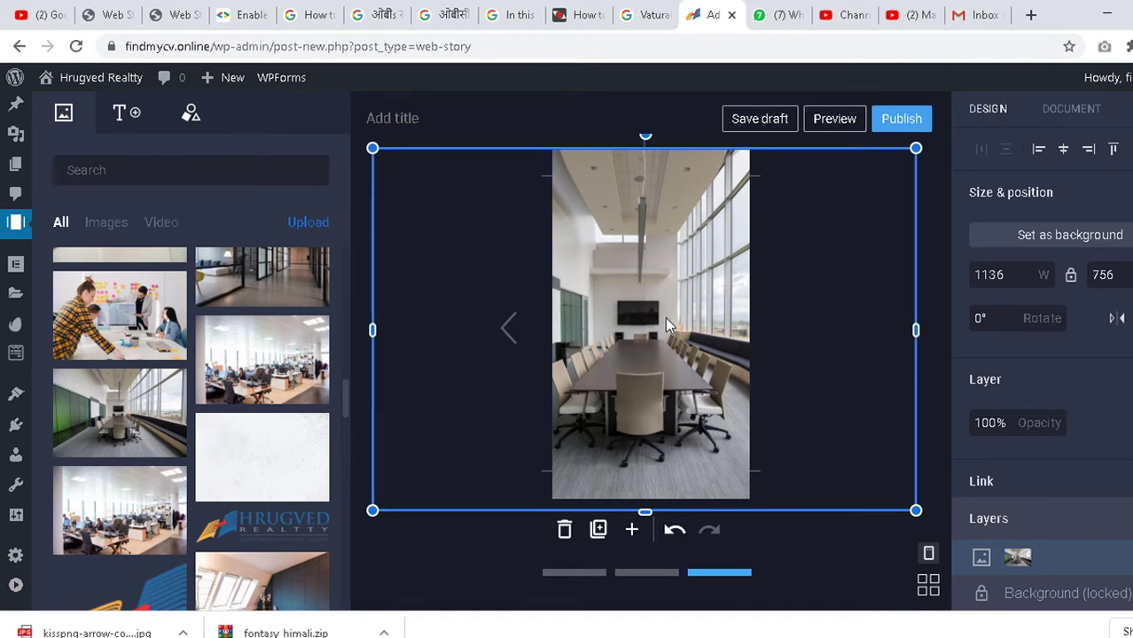
{"action": "left_click_drag", "start_coordinate": [665, 317], "coordinate": [681, 317]}
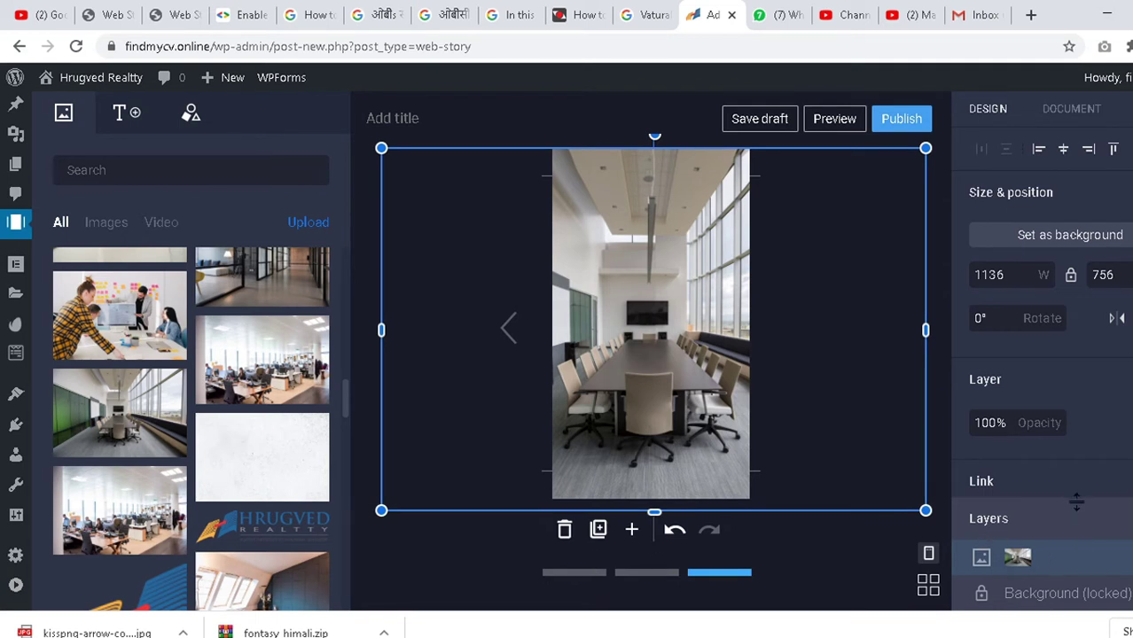
{"action": "left_click_drag", "start_coordinate": [1076, 501], "coordinate": [1076, 324]}
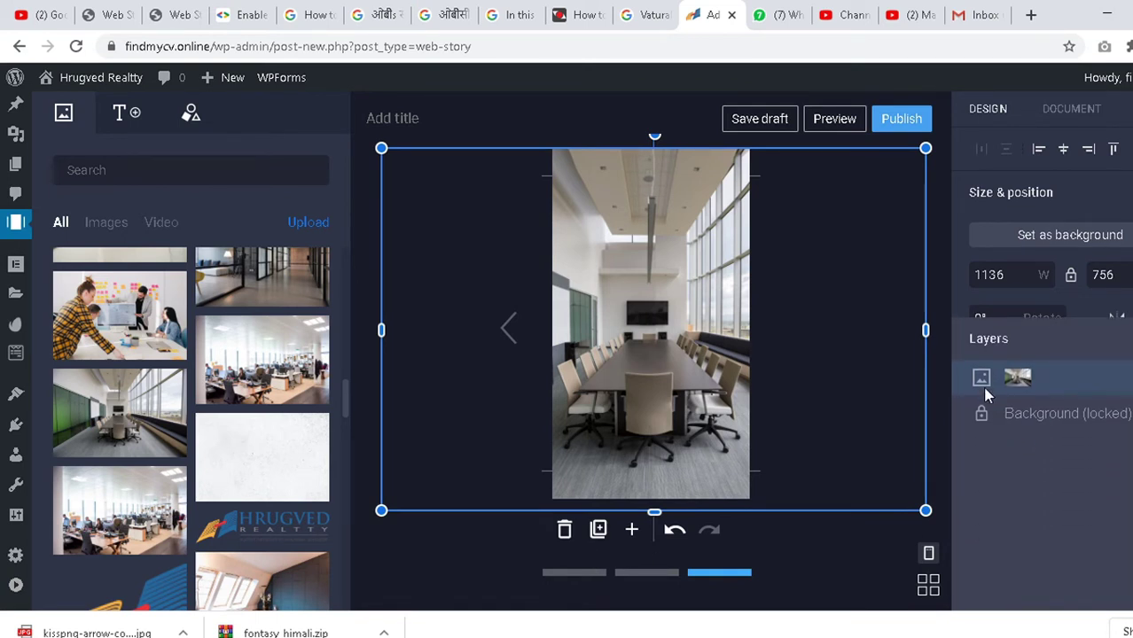
Add a white Heading in Roboto Condensed near the bottom of the page.
{"action": "left_click", "coordinate": [121, 112]}
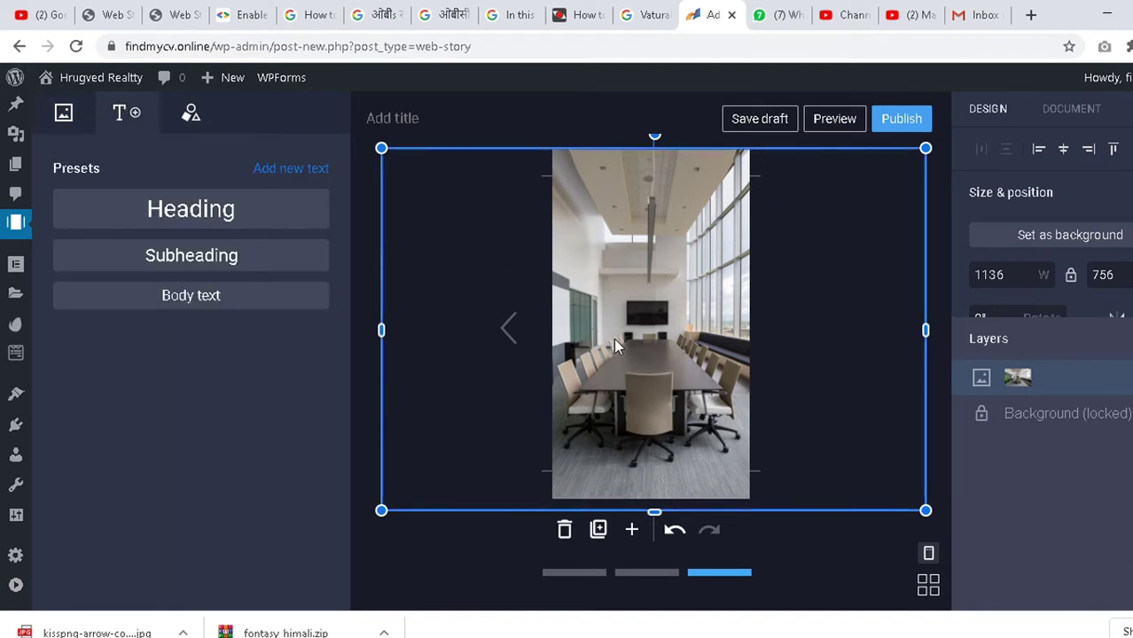
{"action": "left_click", "coordinate": [207, 215]}
{"action": "left_click_drag", "start_coordinate": [610, 337], "coordinate": [669, 484]}
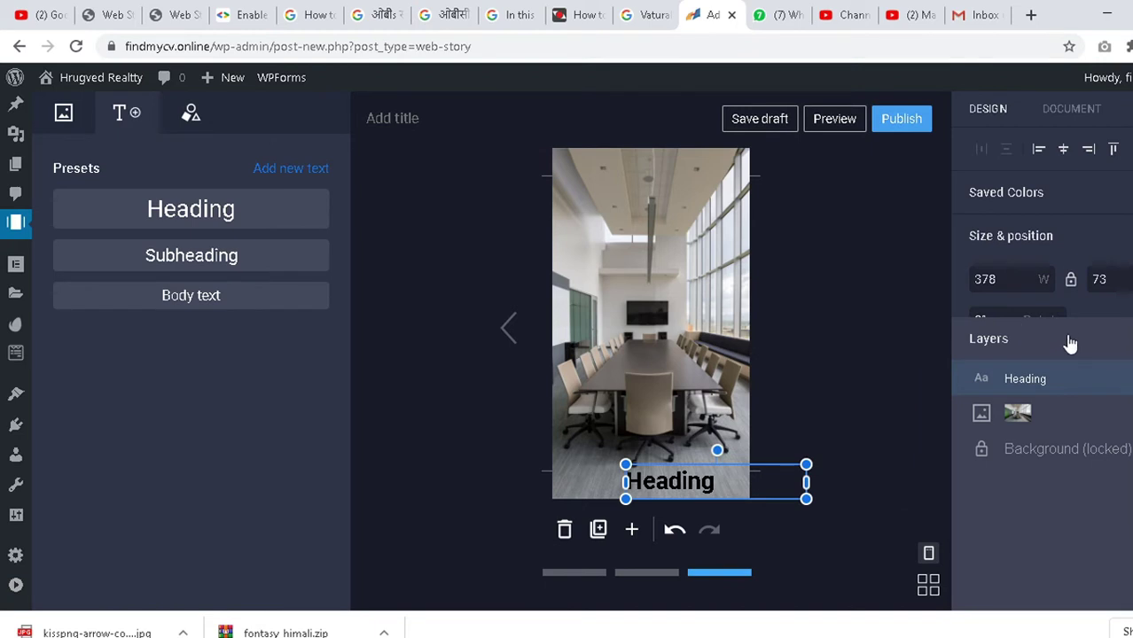
{"action": "left_click_drag", "start_coordinate": [1064, 321], "coordinate": [1093, 512]}
{"action": "scroll", "coordinate": [1029, 354], "scroll_direction": "down", "scroll_amount": 5}
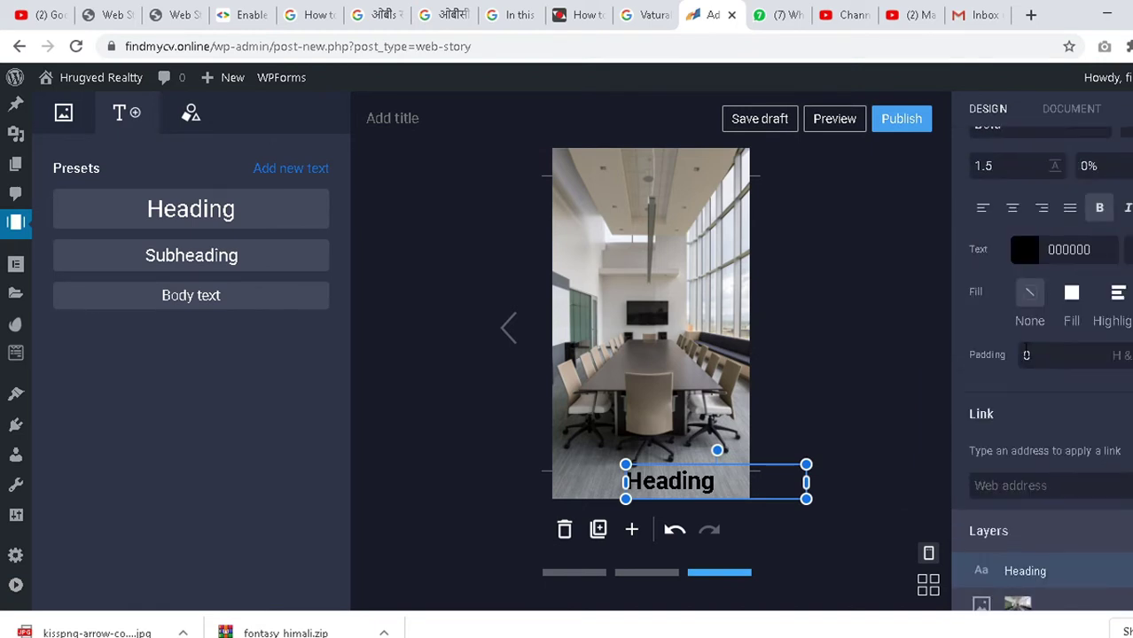
{"action": "left_click", "coordinate": [1024, 250]}
{"action": "left_click_drag", "start_coordinate": [799, 325], "coordinate": [731, 292]}
{"action": "scroll", "coordinate": [1043, 141], "scroll_direction": "up", "scroll_amount": 1}
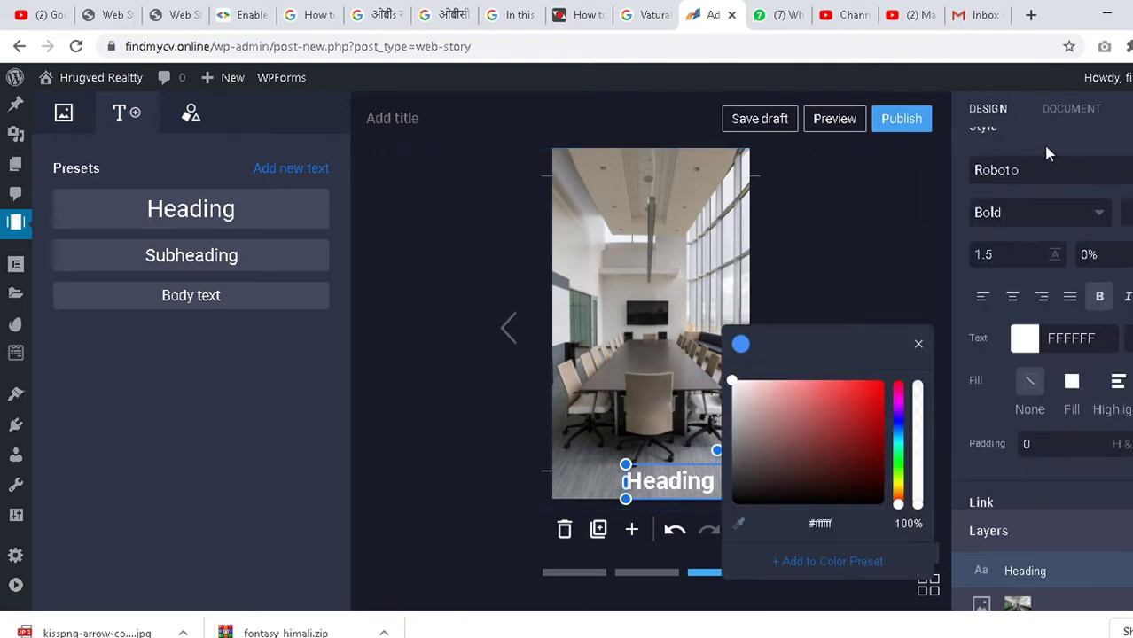
{"action": "left_click", "coordinate": [1117, 178]}
{"action": "left_click", "coordinate": [1117, 177]}
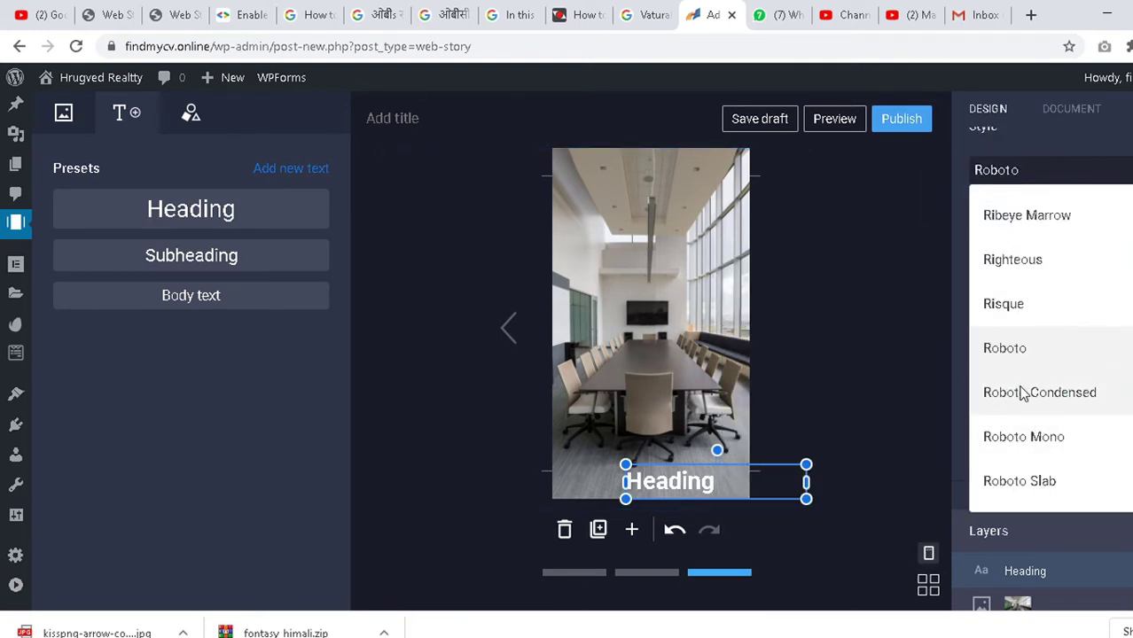
{"action": "key", "text": "Escape"}
{"action": "left_click", "coordinate": [869, 410]}
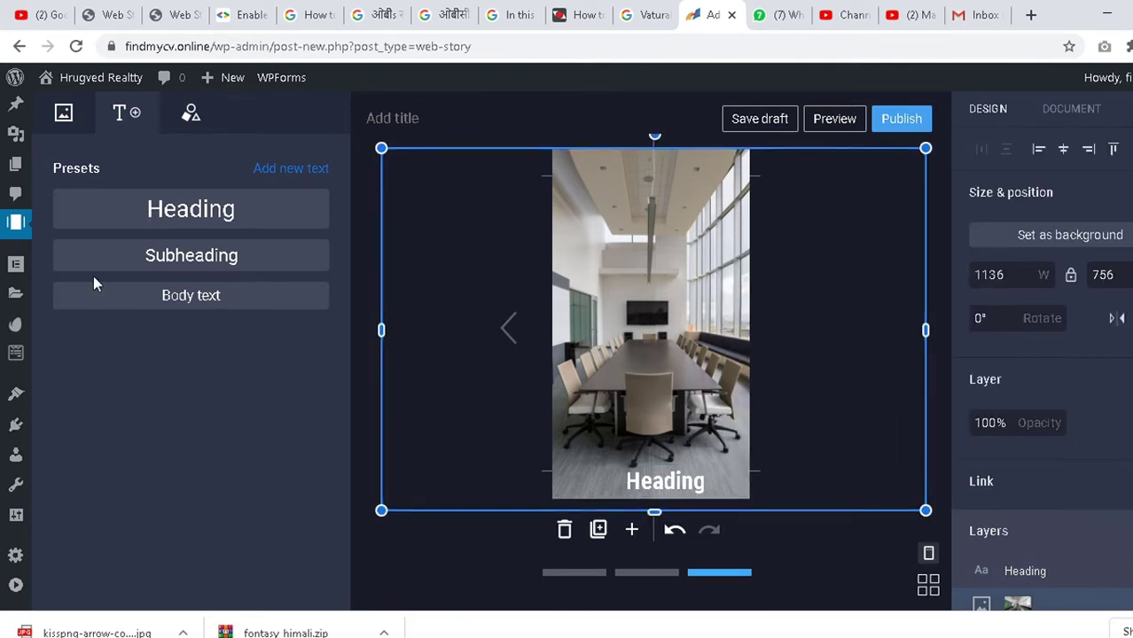
Add Lorem ipsum body text just below the heading and make it white.
{"action": "left_click", "coordinate": [182, 304]}
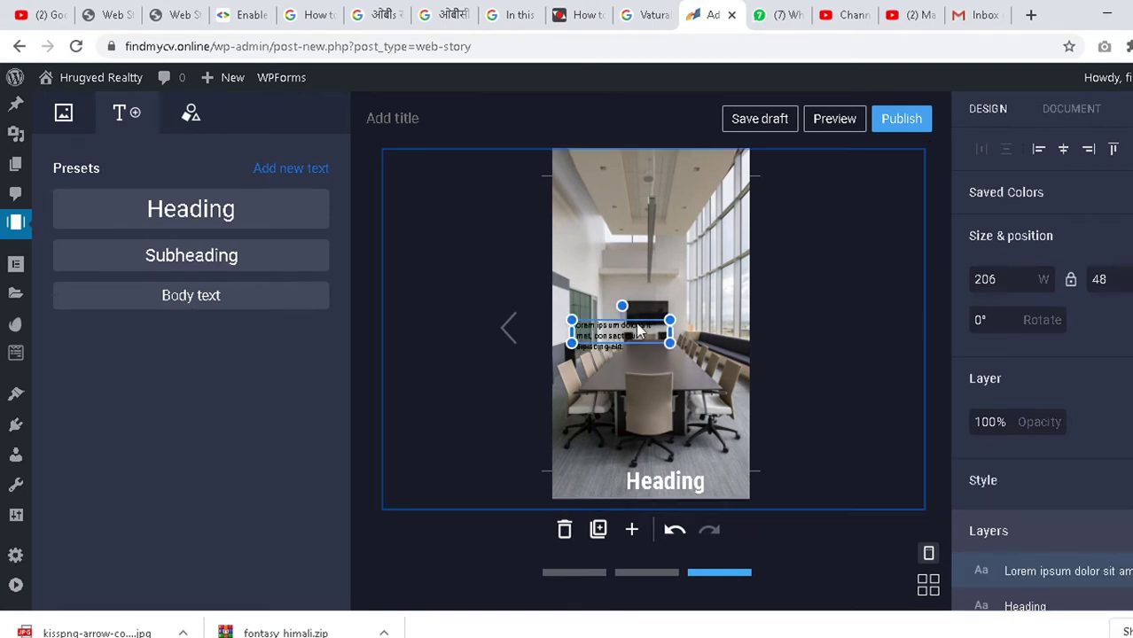
{"action": "left_click_drag", "start_coordinate": [608, 346], "coordinate": [589, 475]}
{"action": "left_click", "coordinate": [694, 475]}
{"action": "left_click_drag", "start_coordinate": [694, 474], "coordinate": [622, 440]}
{"action": "left_click", "coordinate": [585, 479]}
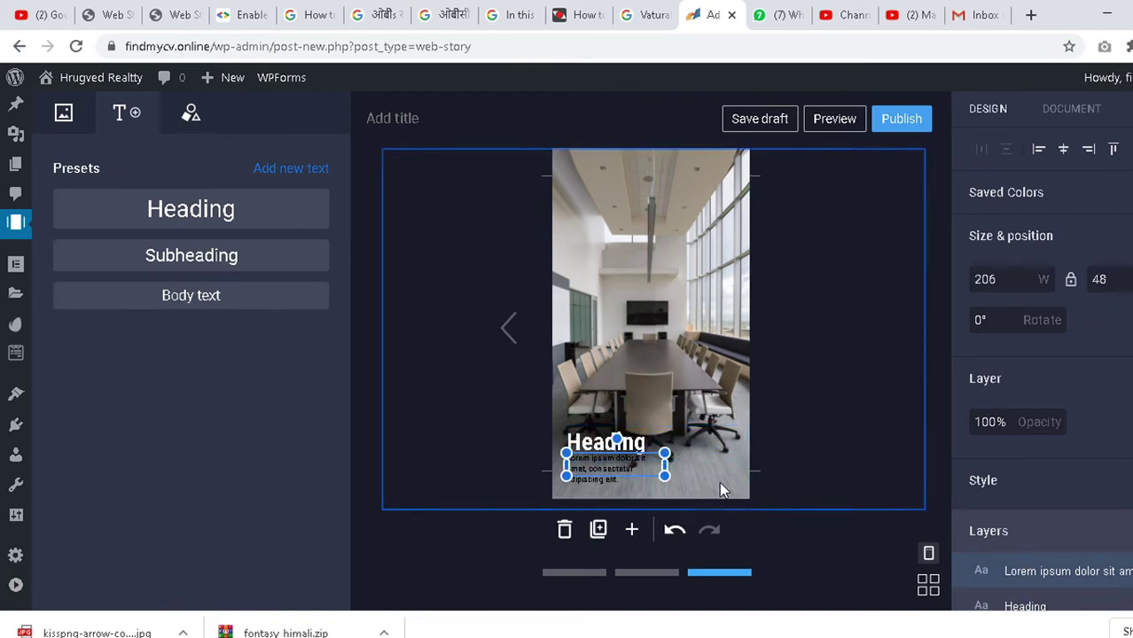
{"action": "scroll", "coordinate": [1035, 277], "scroll_direction": "down", "scroll_amount": 5}
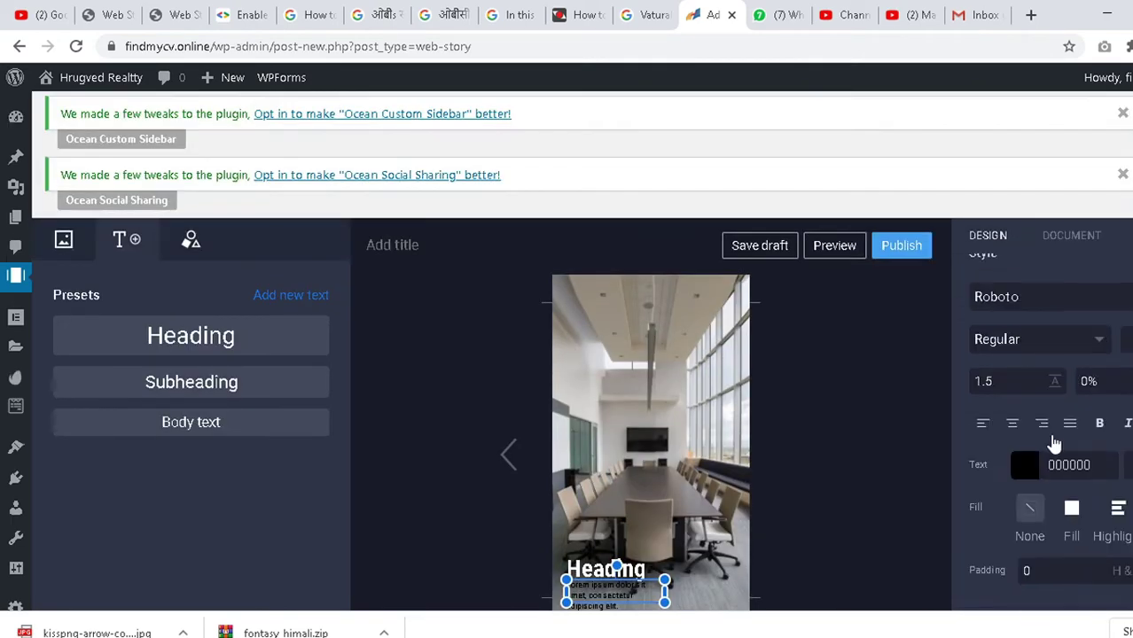
{"action": "left_click", "coordinate": [1027, 379]}
{"action": "left_click", "coordinate": [731, 393]}
{"action": "left_click", "coordinate": [841, 320]}
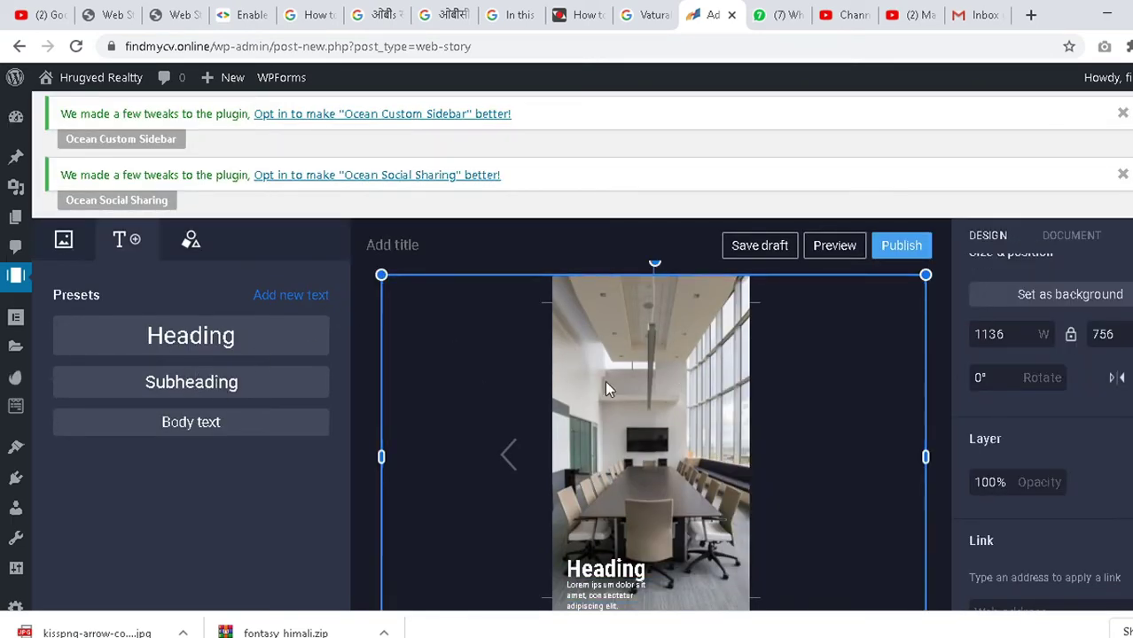
Publish the story, add it to a new post titled 'Google Story 1', and begin publishing.
{"action": "left_click", "coordinate": [897, 249]}
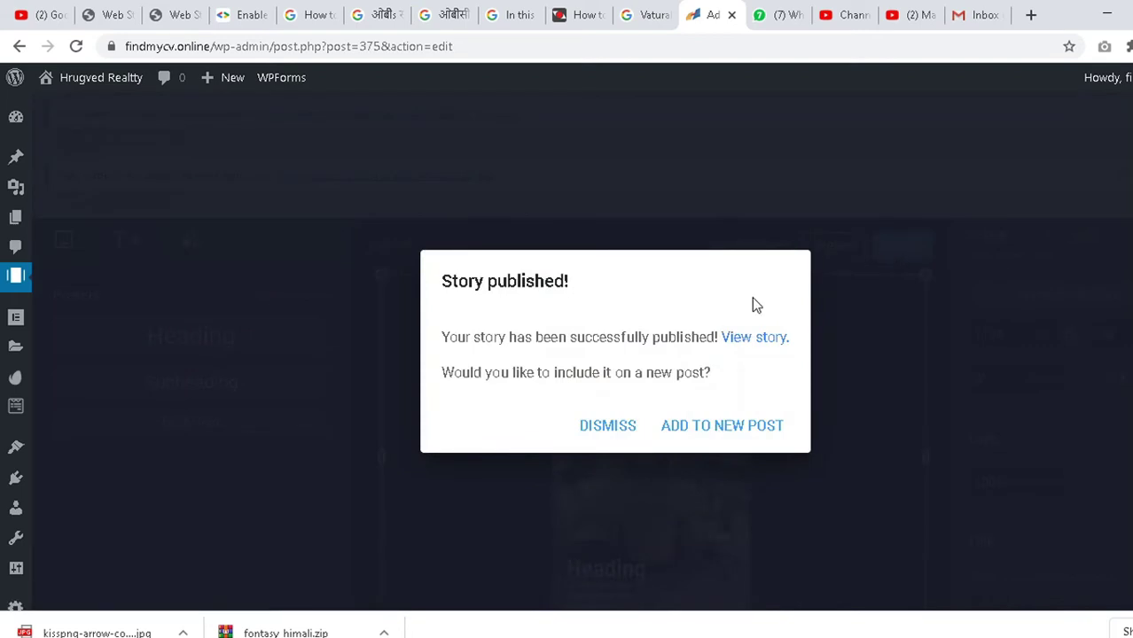
{"action": "left_click", "coordinate": [729, 434]}
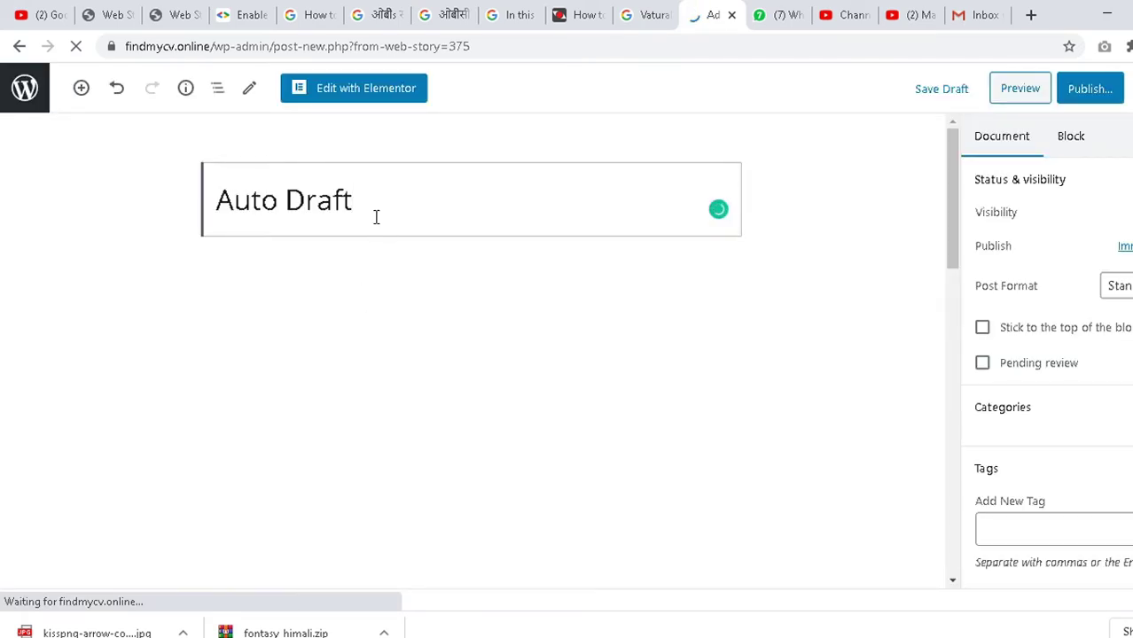
{"action": "left_click_drag", "start_coordinate": [379, 203], "coordinate": [39, 210]}
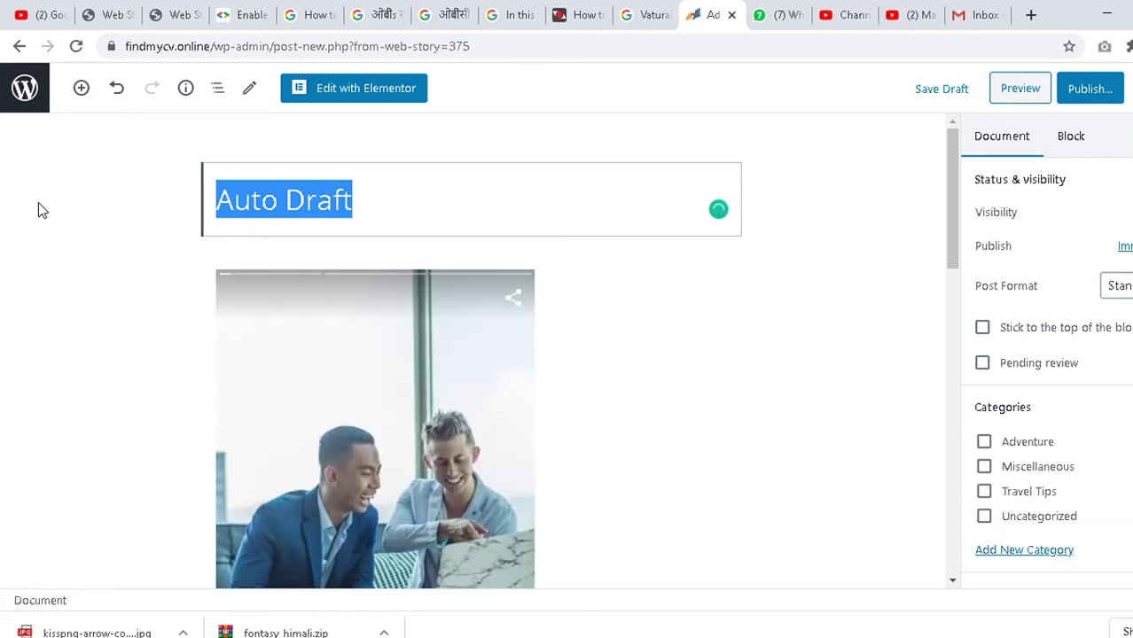
{"action": "type", "text": "Google St"}
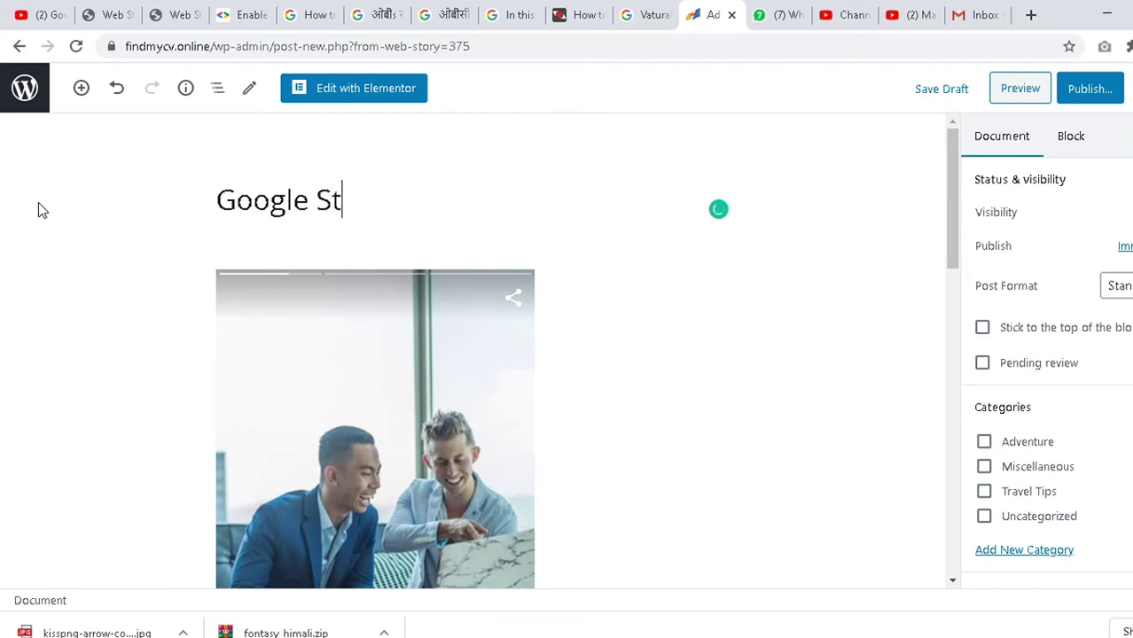
{"action": "type", "text": "ory q"}
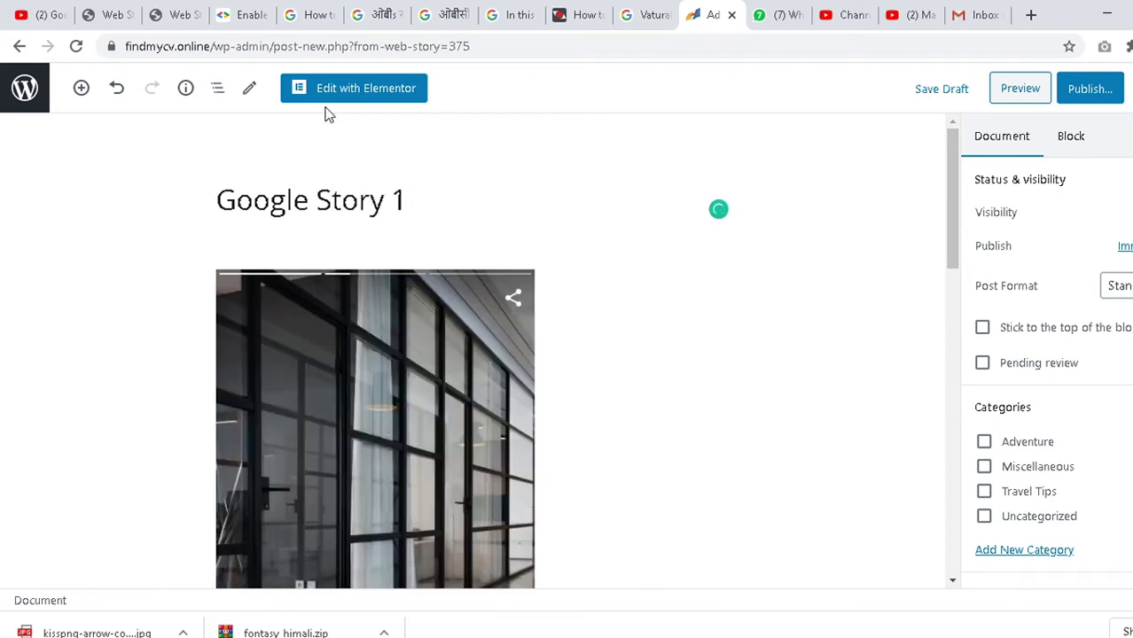
{"action": "left_click", "coordinate": [1089, 96]}
Confirm publishing the post and disable its OceanWP paddings.
{"action": "left_click", "coordinate": [1085, 90]}
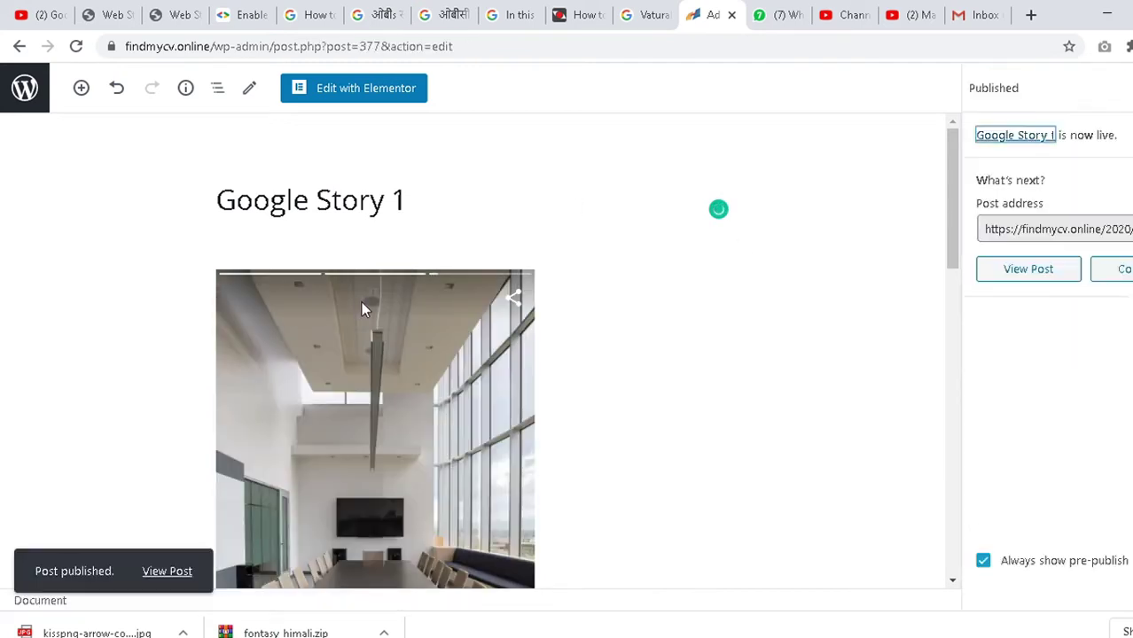
{"action": "scroll", "coordinate": [716, 364], "scroll_direction": "down", "scroll_amount": 10}
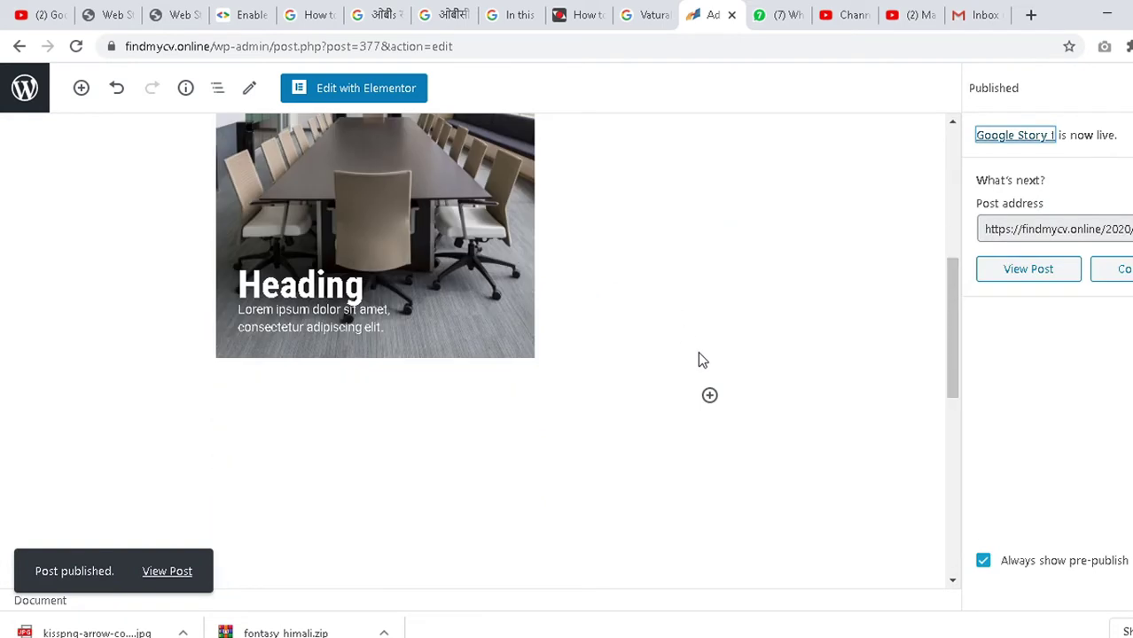
{"action": "scroll", "coordinate": [696, 357], "scroll_direction": "down", "scroll_amount": 2}
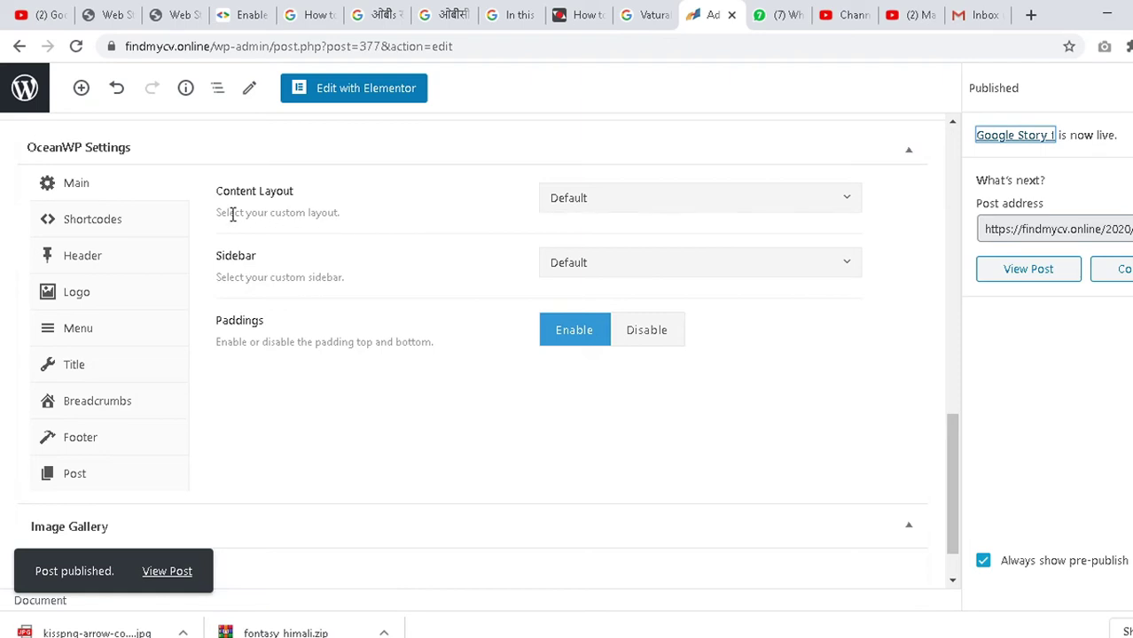
{"action": "left_click", "coordinate": [643, 203]}
{"action": "left_click", "coordinate": [654, 205]}
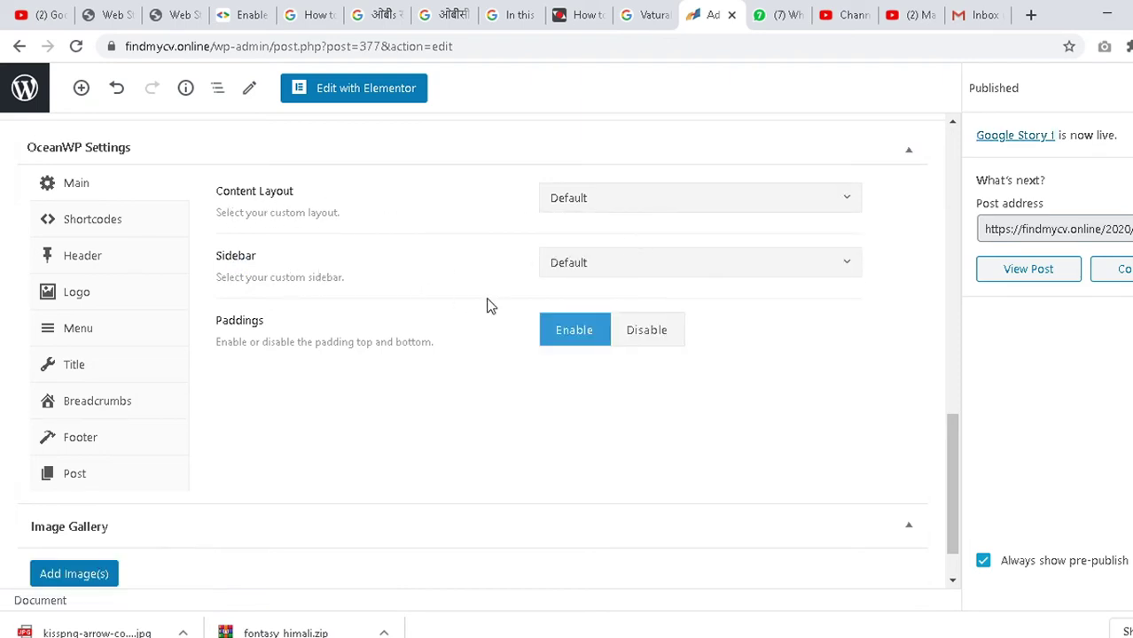
{"action": "left_click", "coordinate": [648, 336]}
Disable the top bar, site header and page title for this post.
{"action": "left_click", "coordinate": [82, 223]}
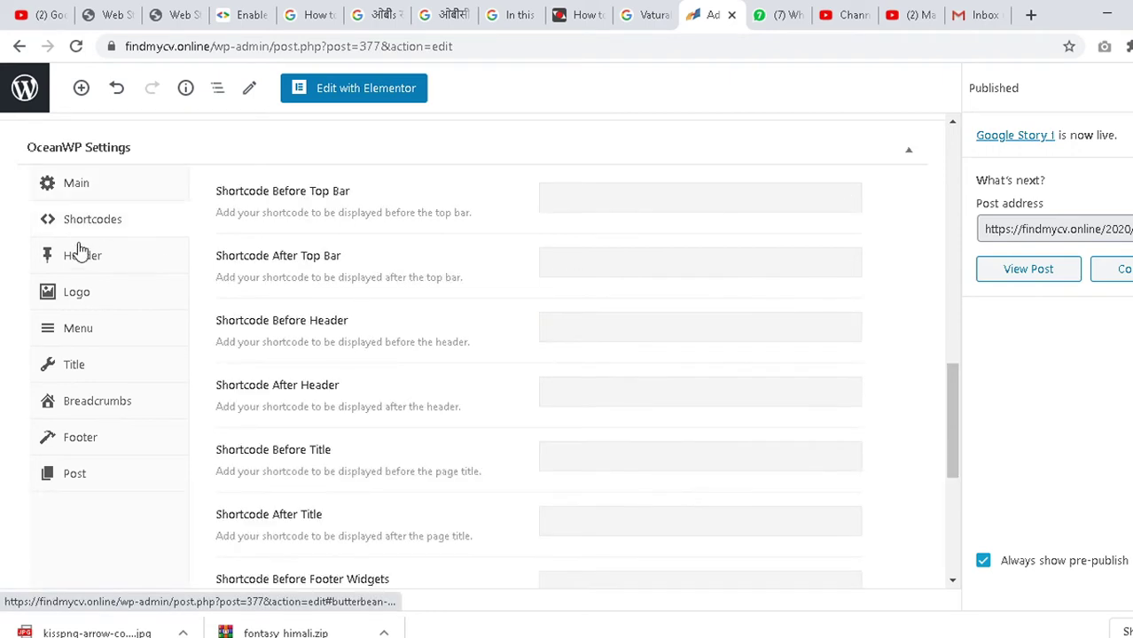
{"action": "left_click", "coordinate": [101, 259]}
{"action": "left_click", "coordinate": [732, 211]}
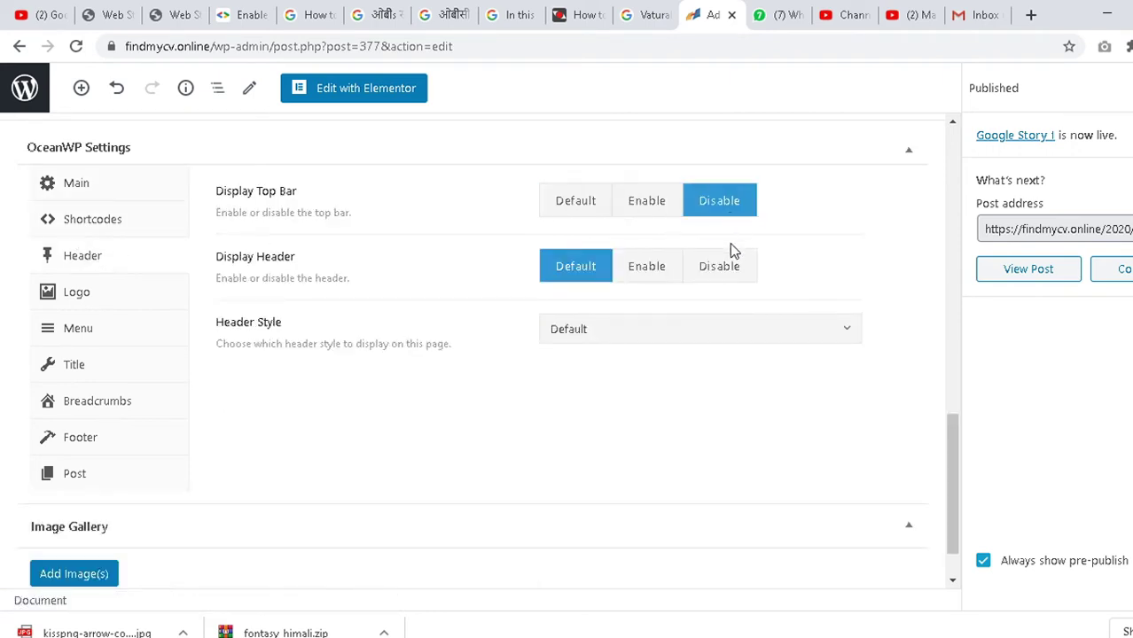
{"action": "left_click", "coordinate": [728, 262]}
{"action": "left_click", "coordinate": [123, 299]}
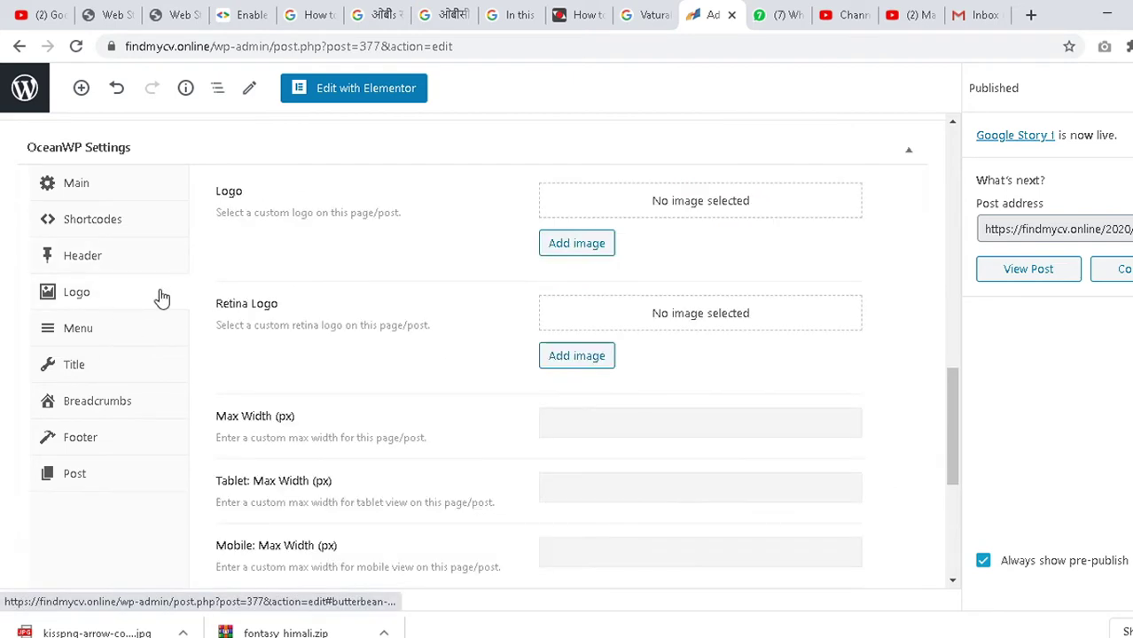
{"action": "left_click", "coordinate": [137, 341]}
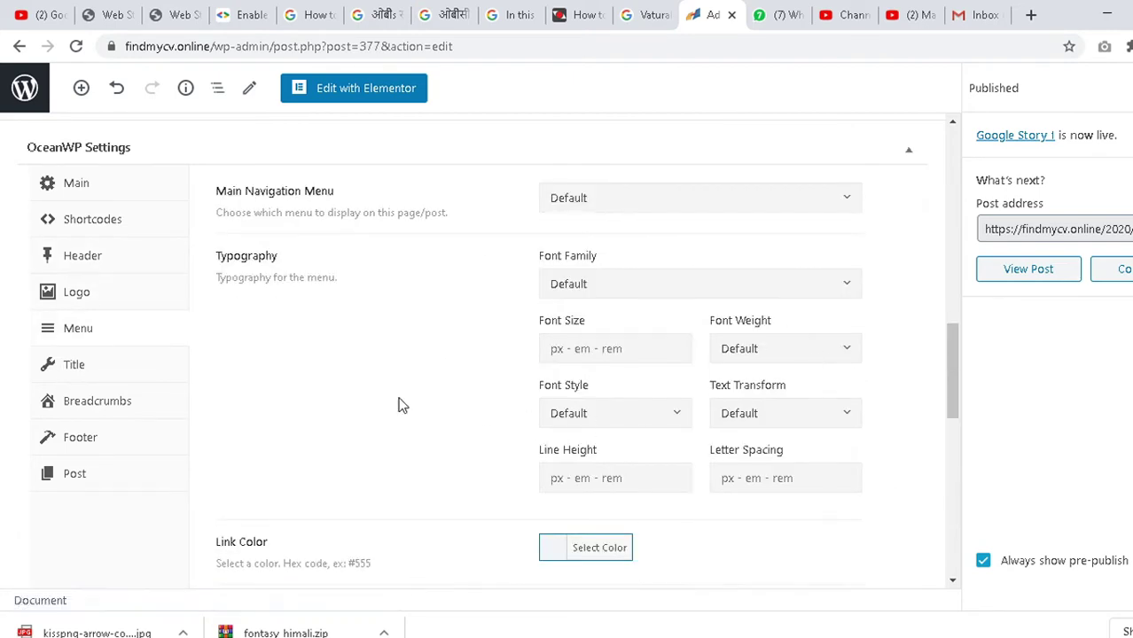
{"action": "left_click", "coordinate": [96, 373]}
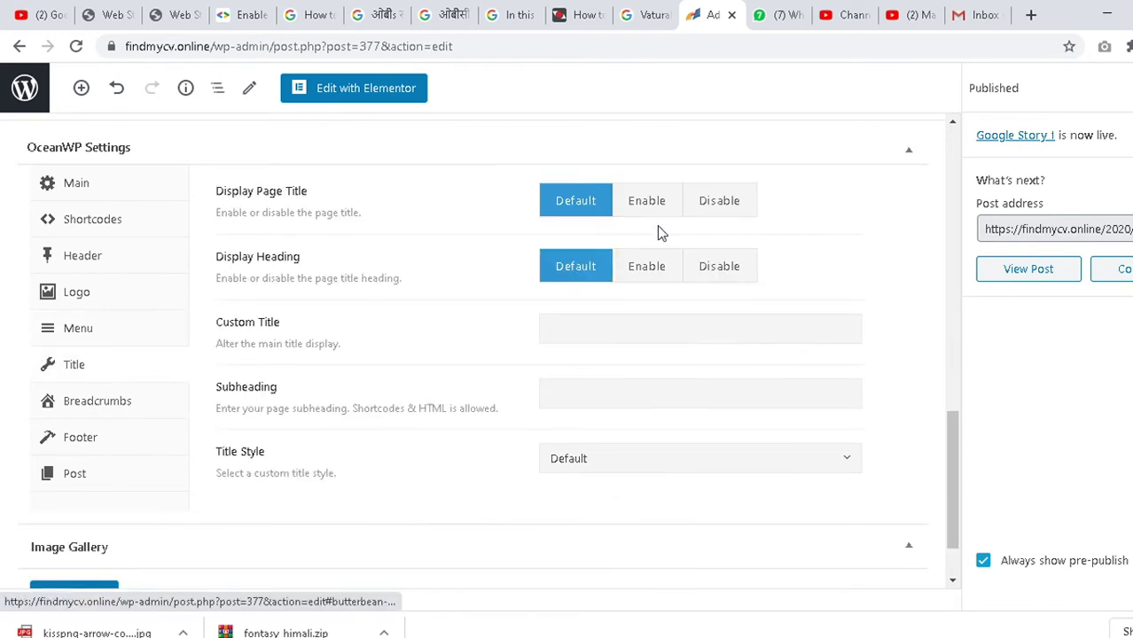
{"action": "left_click", "coordinate": [718, 202]}
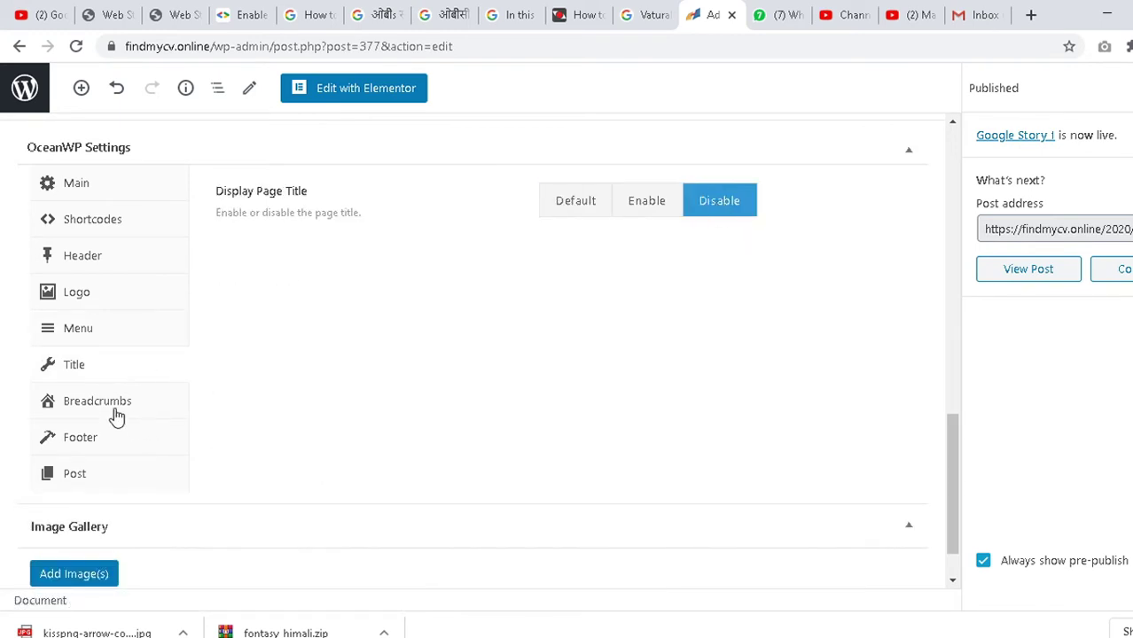
Disable the breadcrumbs, footer widgets area and copyright area for this post.
{"action": "left_click", "coordinate": [117, 413]}
{"action": "left_click", "coordinate": [722, 204]}
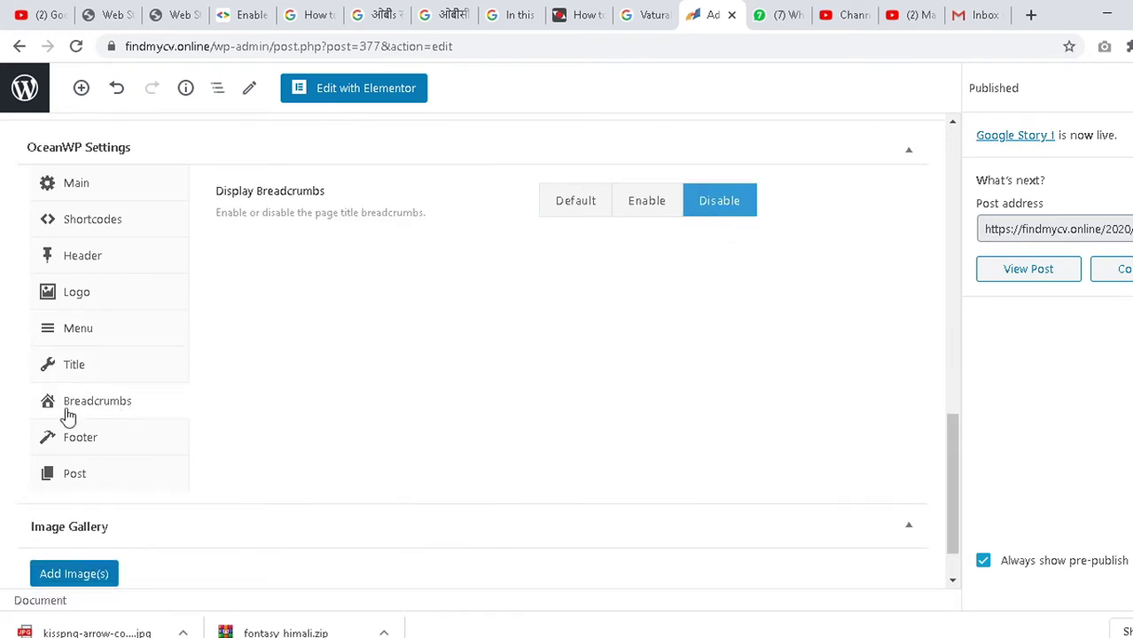
{"action": "left_click", "coordinate": [123, 448]}
{"action": "left_click", "coordinate": [705, 204]}
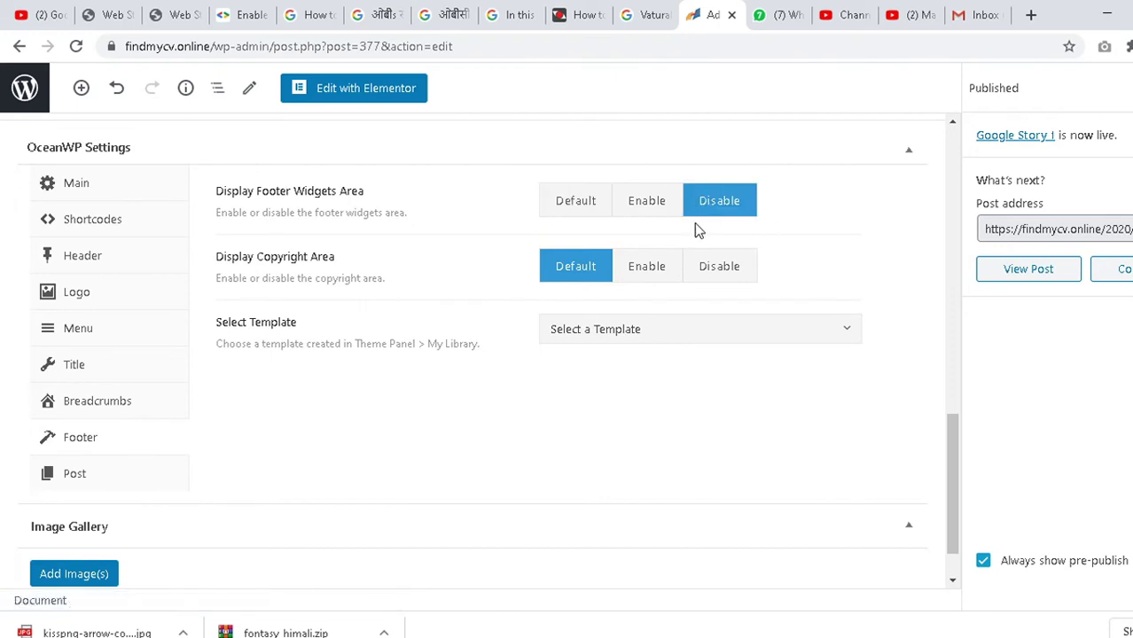
{"action": "left_click", "coordinate": [717, 270]}
{"action": "left_click", "coordinate": [670, 324]}
{"action": "left_click", "coordinate": [673, 325]}
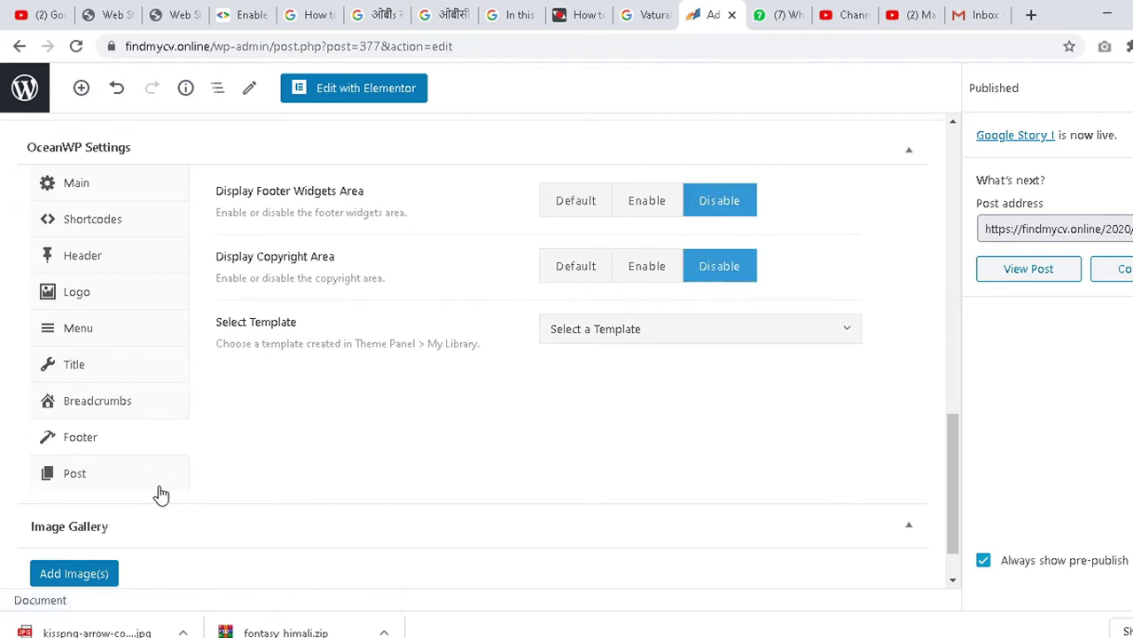
{"action": "left_click", "coordinate": [109, 484]}
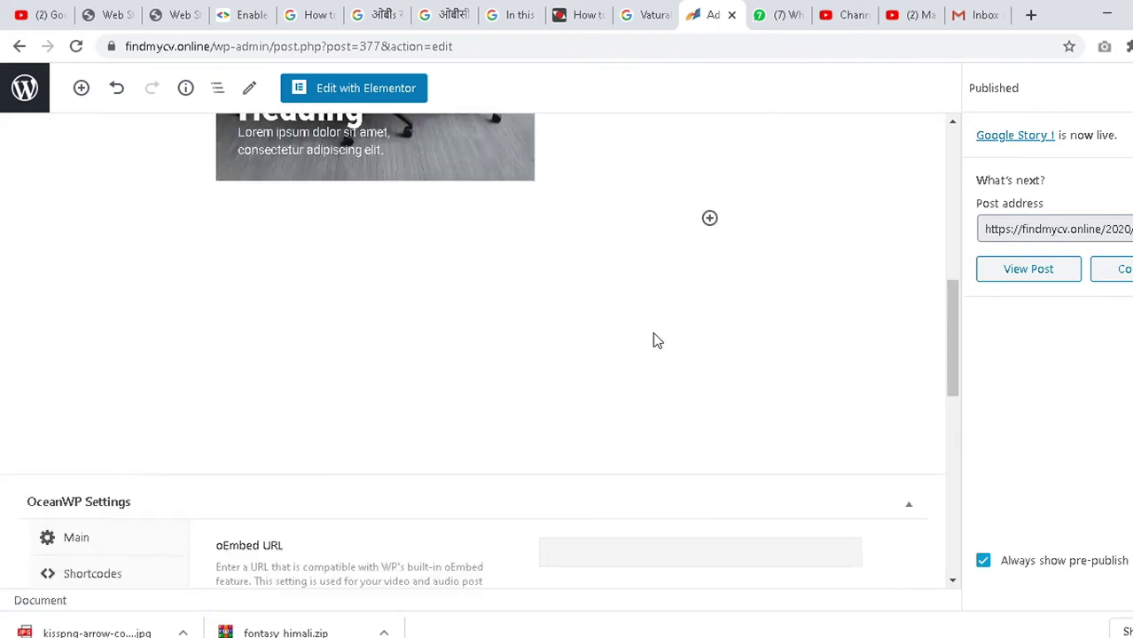
View the live Google Story 1 post and scroll over its embedded conference-room story.
{"action": "scroll", "coordinate": [639, 330], "scroll_direction": "up", "scroll_amount": 5}
{"action": "scroll", "coordinate": [622, 326], "scroll_direction": "down", "scroll_amount": 3}
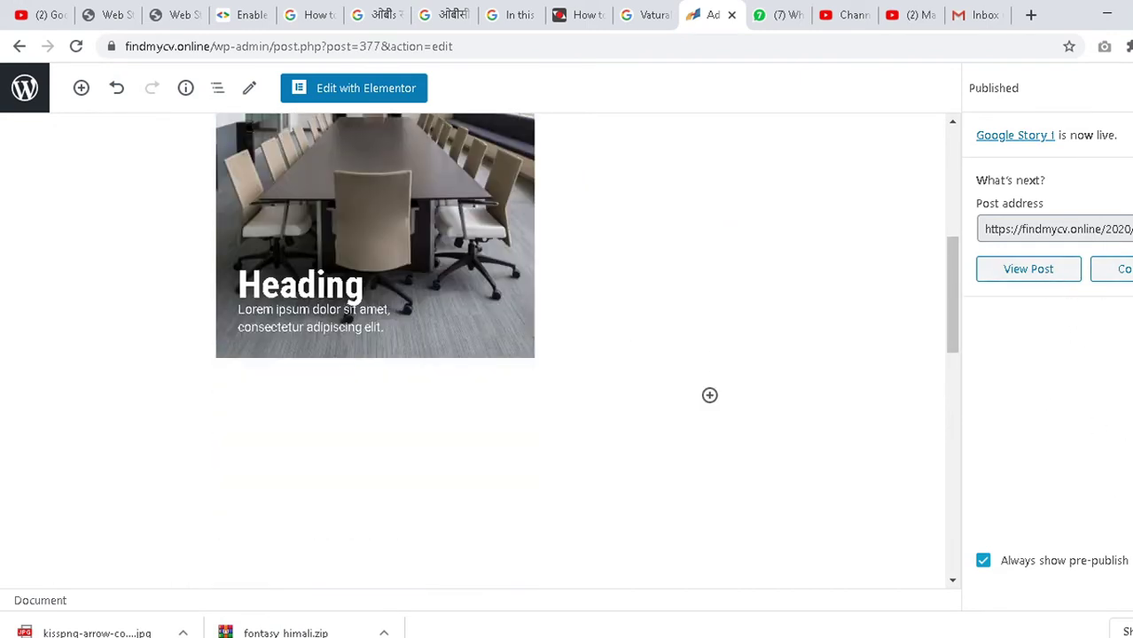
{"action": "scroll", "coordinate": [609, 334], "scroll_direction": "down", "scroll_amount": 1}
{"action": "scroll", "coordinate": [797, 359], "scroll_direction": "up", "scroll_amount": 4}
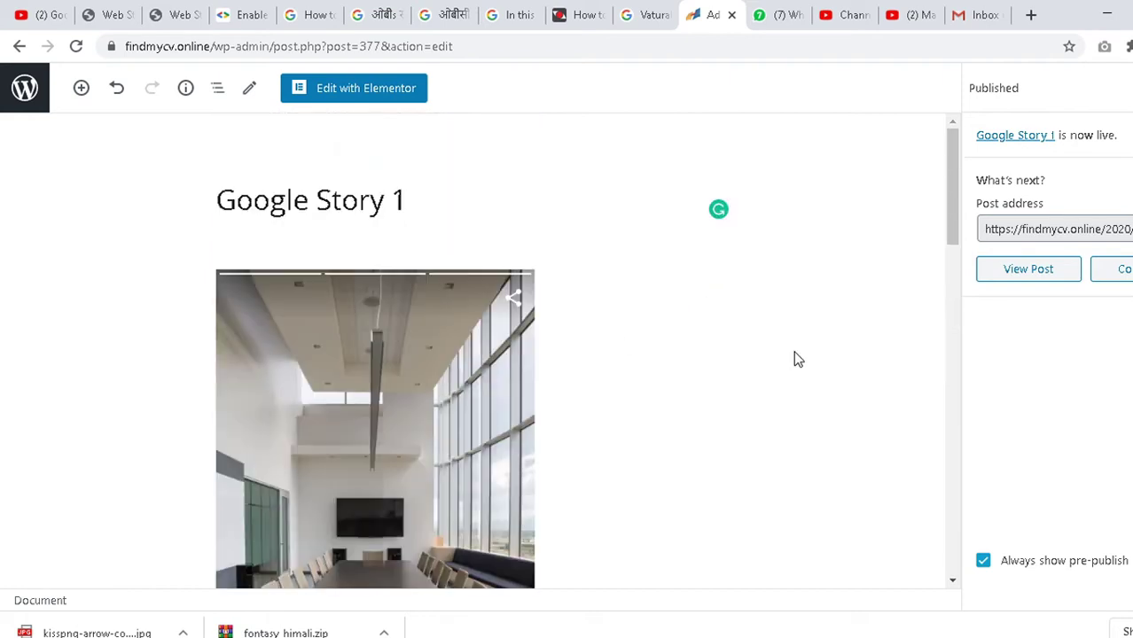
{"action": "left_click", "coordinate": [1038, 273]}
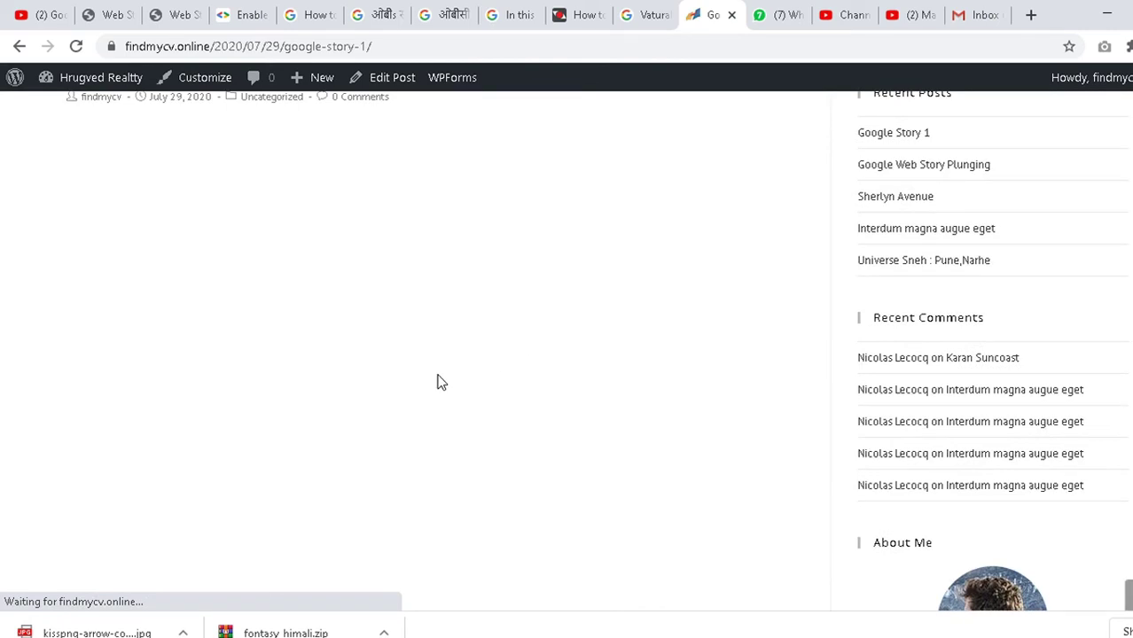
{"action": "scroll", "coordinate": [488, 362], "scroll_direction": "up", "scroll_amount": 1}
{"action": "scroll", "coordinate": [270, 412], "scroll_direction": "down", "scroll_amount": 3}
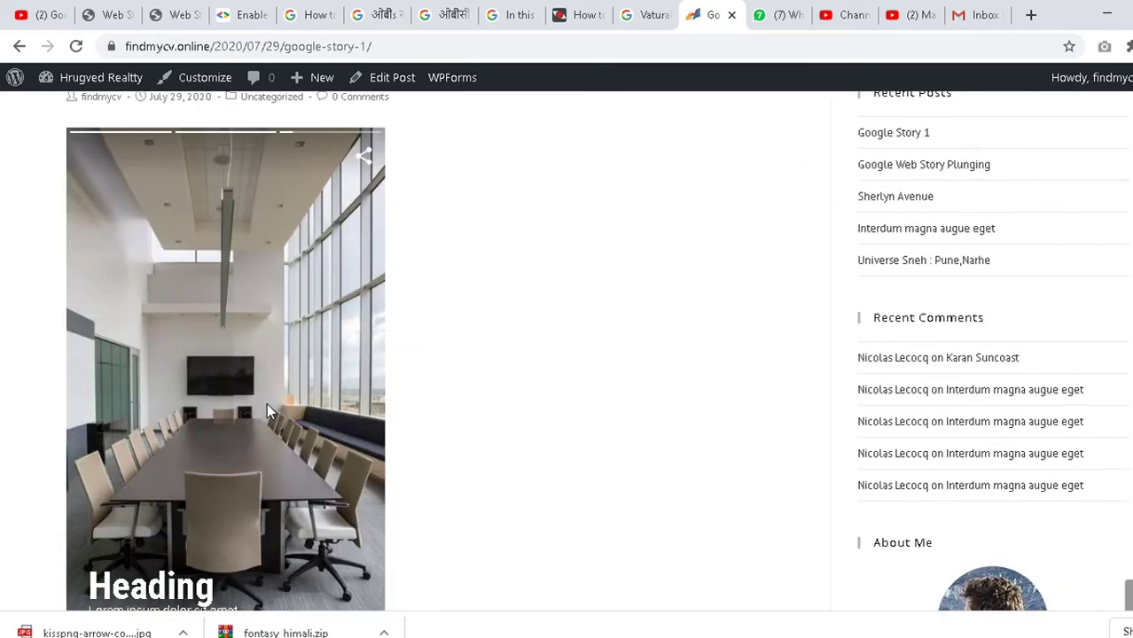
{"action": "scroll", "coordinate": [320, 379], "scroll_direction": "up", "scroll_amount": 1}
{"action": "scroll", "coordinate": [327, 379], "scroll_direction": "up", "scroll_amount": 1}
{"action": "scroll", "coordinate": [360, 367], "scroll_direction": "up", "scroll_amount": 2}
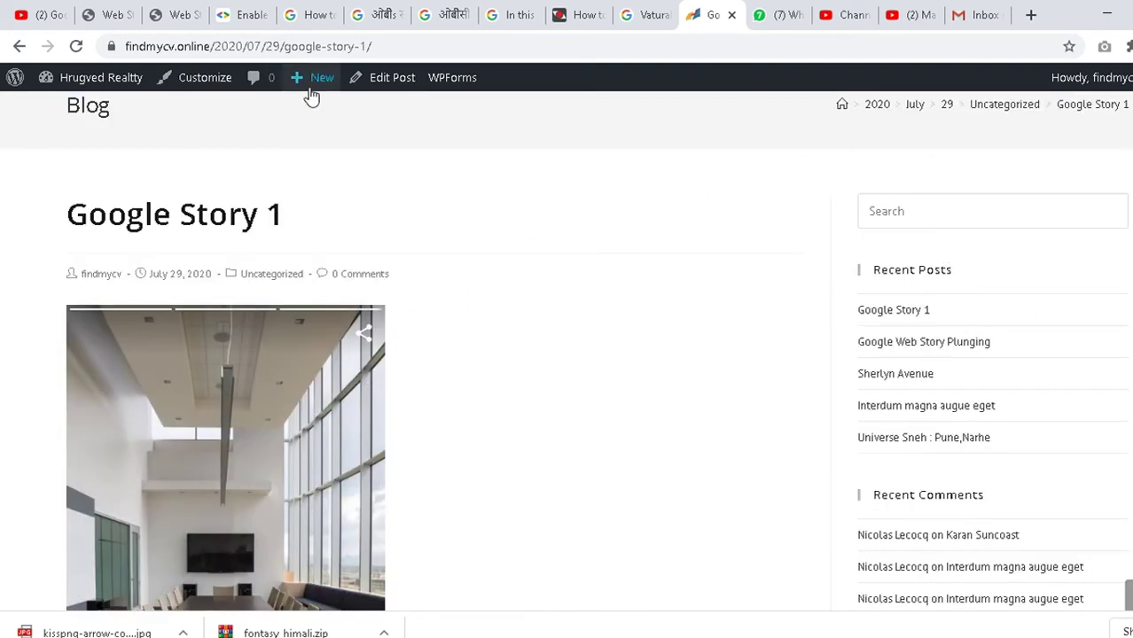
Switch the Google Story 1 post's template to Elementor Canvas and update the post.
{"action": "left_click", "coordinate": [387, 81]}
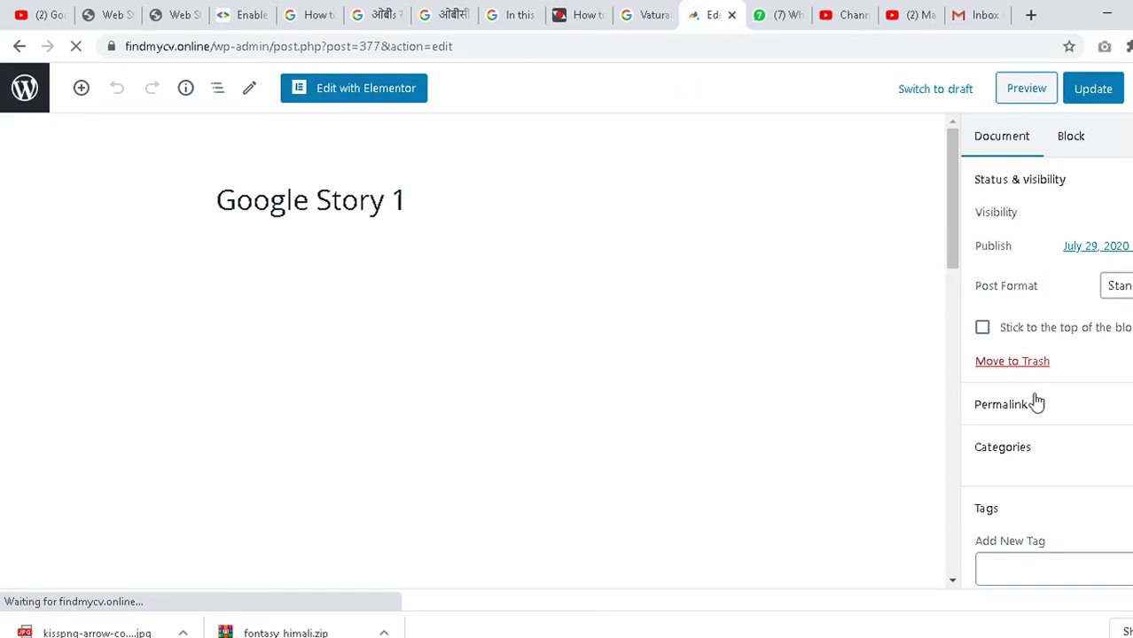
{"action": "scroll", "coordinate": [1070, 418], "scroll_direction": "down", "scroll_amount": 1}
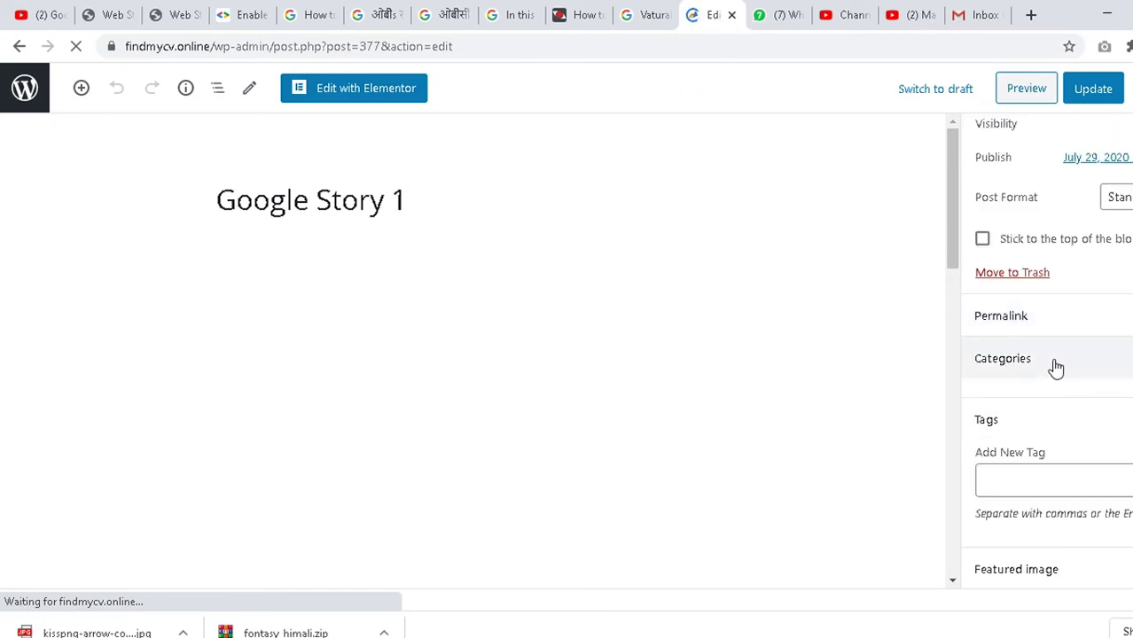
{"action": "scroll", "coordinate": [1008, 370], "scroll_direction": "down", "scroll_amount": 4}
{"action": "scroll", "coordinate": [1072, 474], "scroll_direction": "down", "scroll_amount": 1}
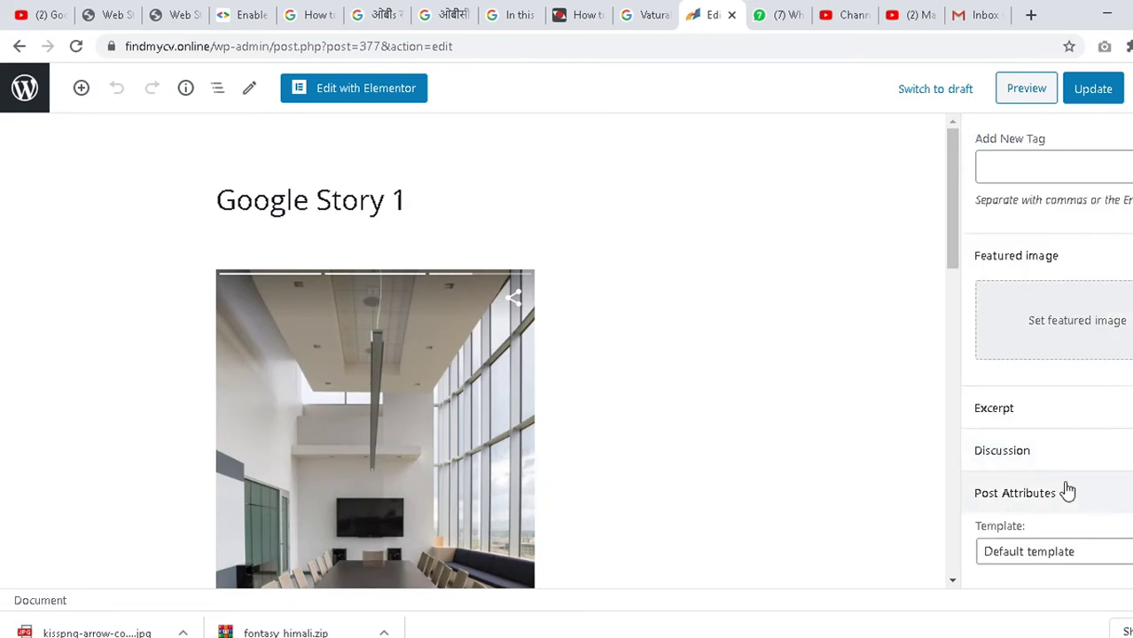
{"action": "left_click", "coordinate": [1043, 553]}
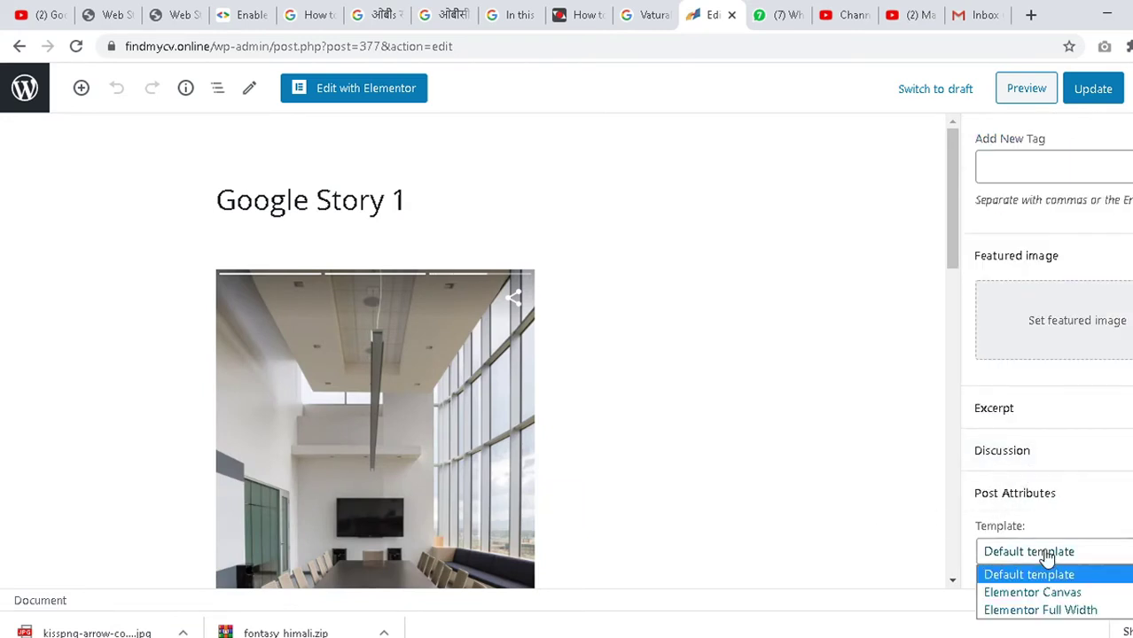
{"action": "left_click", "coordinate": [1015, 594]}
{"action": "scroll", "coordinate": [868, 455], "scroll_direction": "down", "scroll_amount": 3}
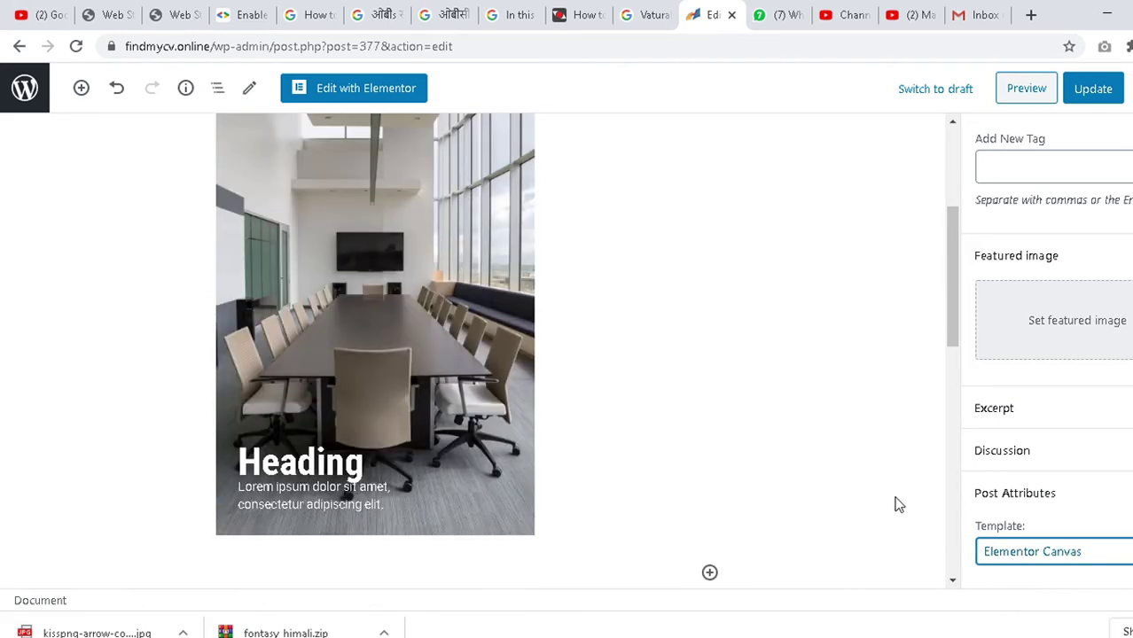
{"action": "scroll", "coordinate": [897, 501], "scroll_direction": "up", "scroll_amount": 1}
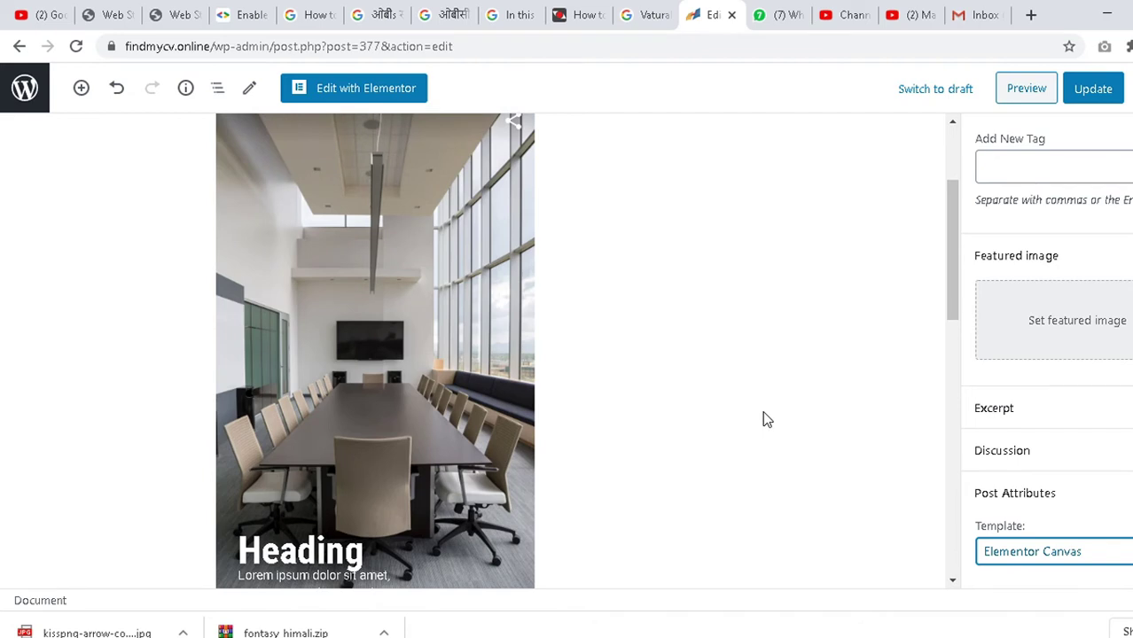
{"action": "scroll", "coordinate": [767, 419], "scroll_direction": "down", "scroll_amount": 4}
{"action": "left_click", "coordinate": [1091, 92]}
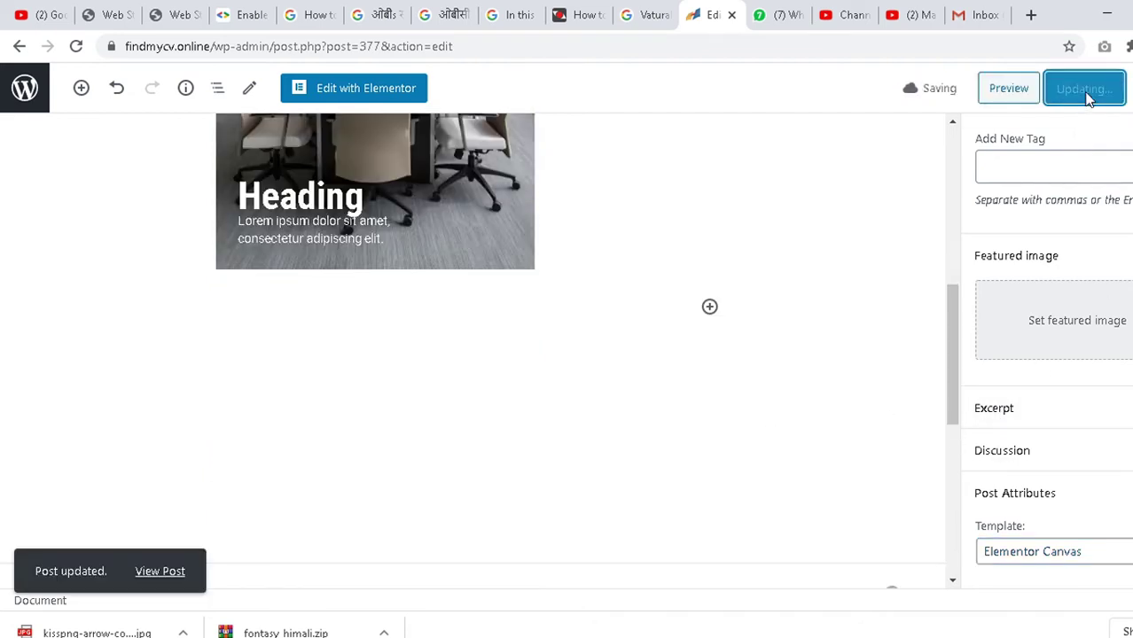
In OceanWP Settings, set Content Layout to 100% Full Width, disable paddings, and update the post.
{"action": "scroll", "coordinate": [532, 355], "scroll_direction": "down", "scroll_amount": 5}
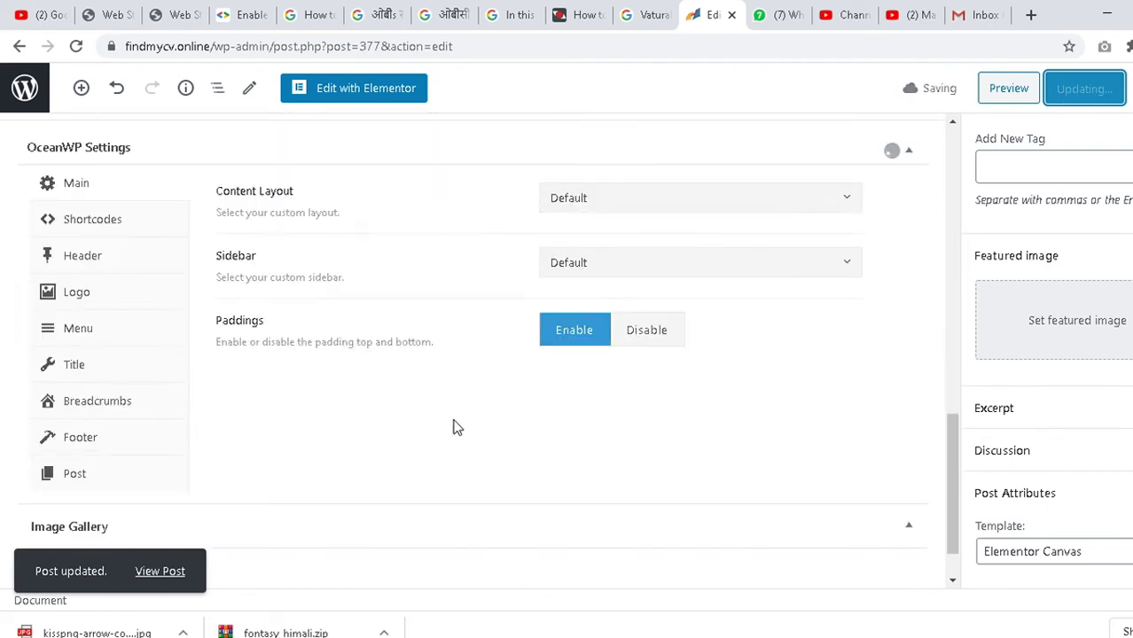
{"action": "left_click", "coordinate": [646, 258]}
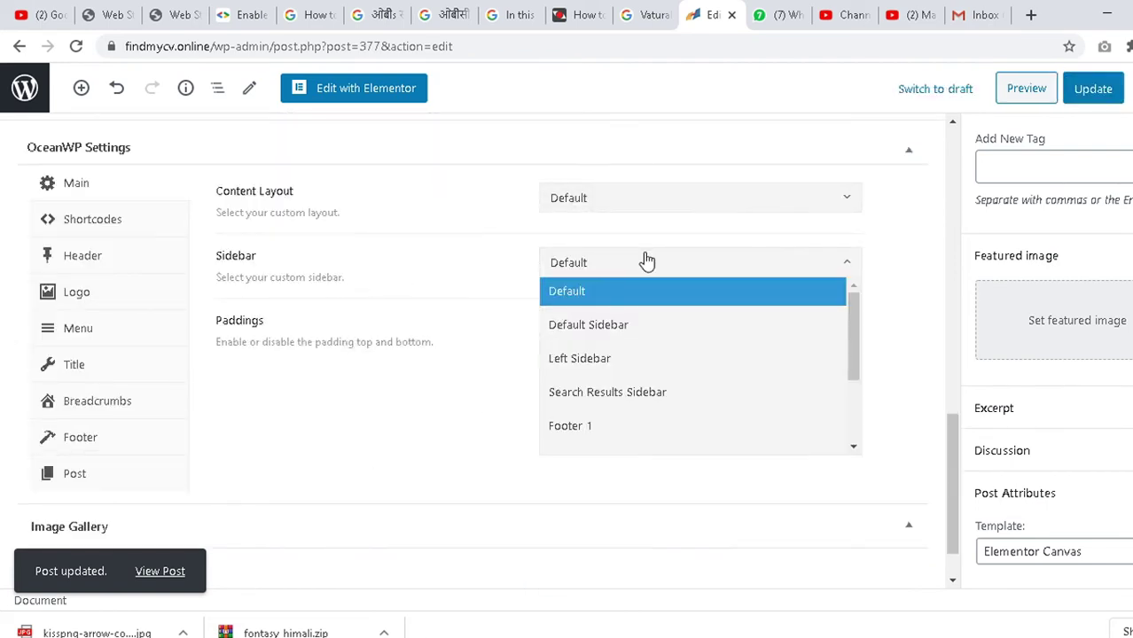
{"action": "left_click", "coordinate": [640, 206]}
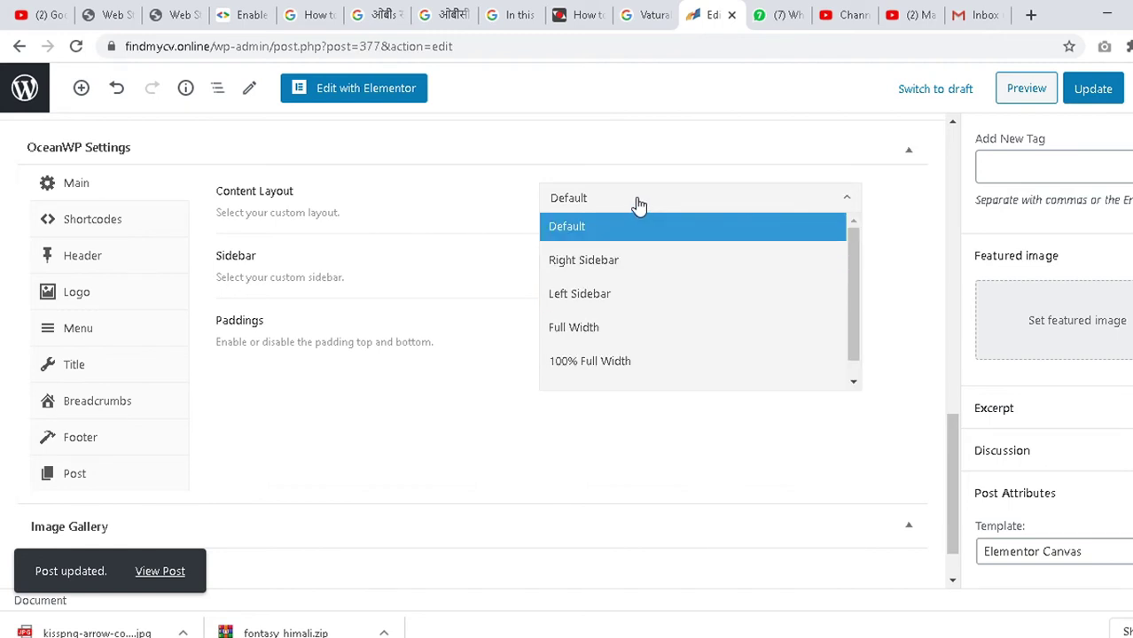
{"action": "left_click", "coordinate": [583, 364]}
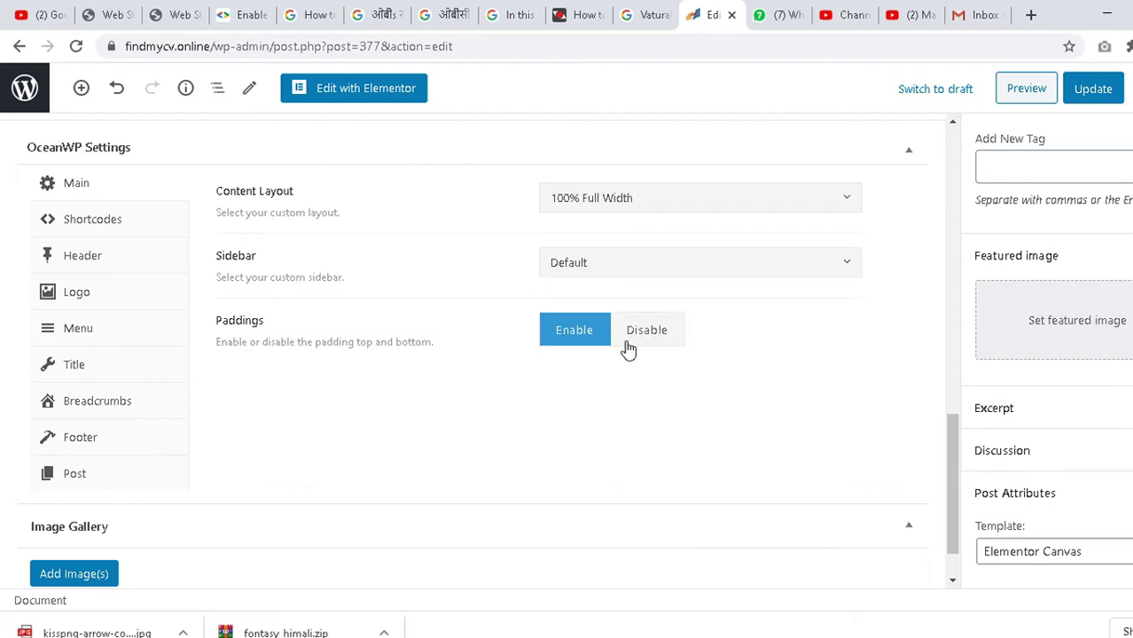
{"action": "left_click", "coordinate": [671, 329]}
{"action": "left_click", "coordinate": [669, 277]}
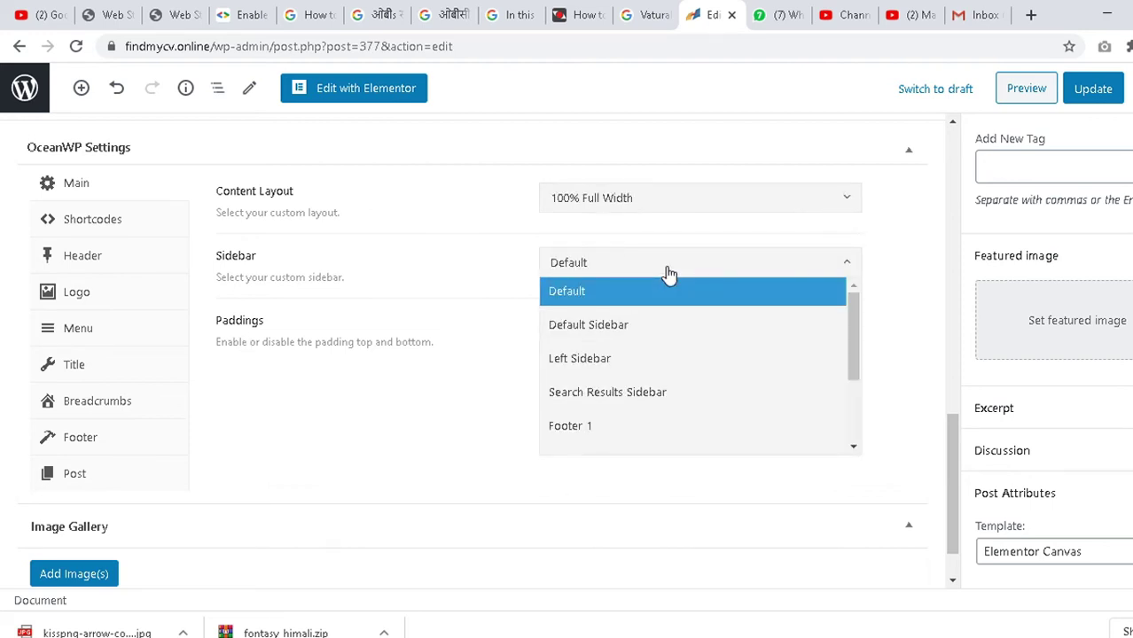
{"action": "left_click_drag", "start_coordinate": [856, 336], "coordinate": [700, 296]}
{"action": "left_click", "coordinate": [1089, 88]}
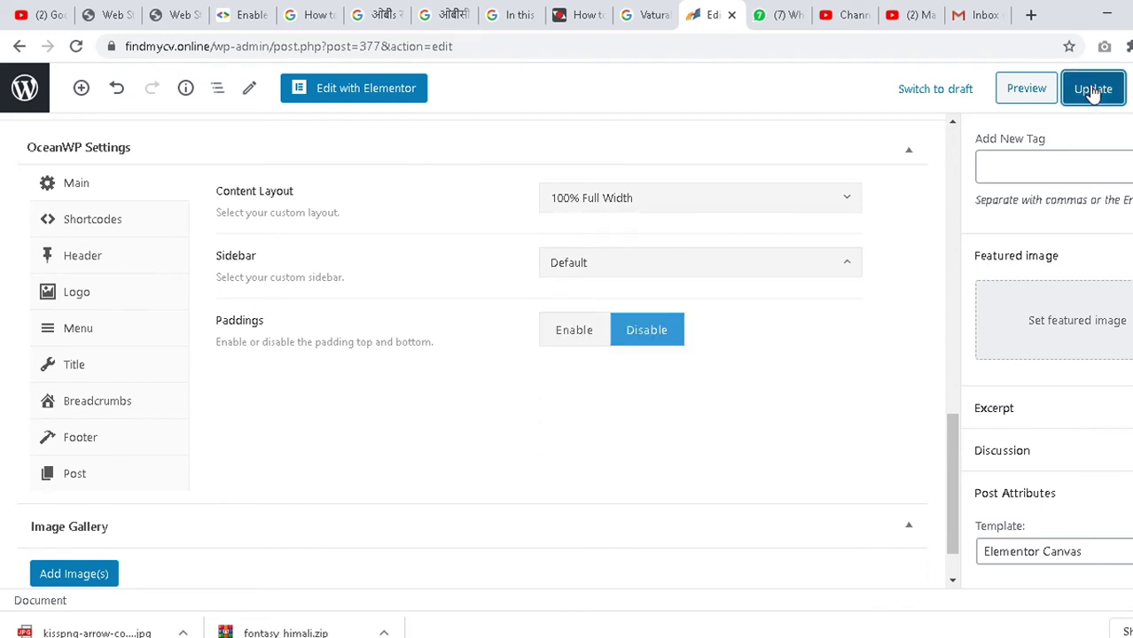
{"action": "scroll", "coordinate": [216, 473], "scroll_direction": "down", "scroll_amount": 1}
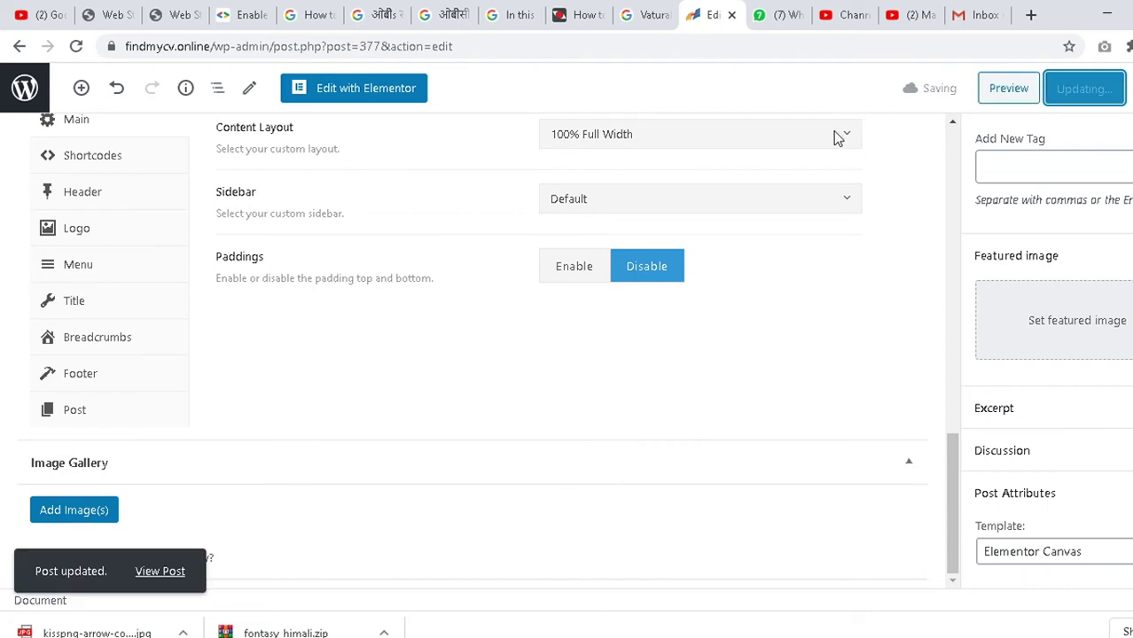
{"action": "scroll", "coordinate": [714, 230], "scroll_direction": "up", "scroll_amount": 3}
{"action": "scroll", "coordinate": [1020, 178], "scroll_direction": "up", "scroll_amount": 1}
Bring up the link context menu on the post's Preview button.
{"action": "right_click", "coordinate": [1008, 88]}
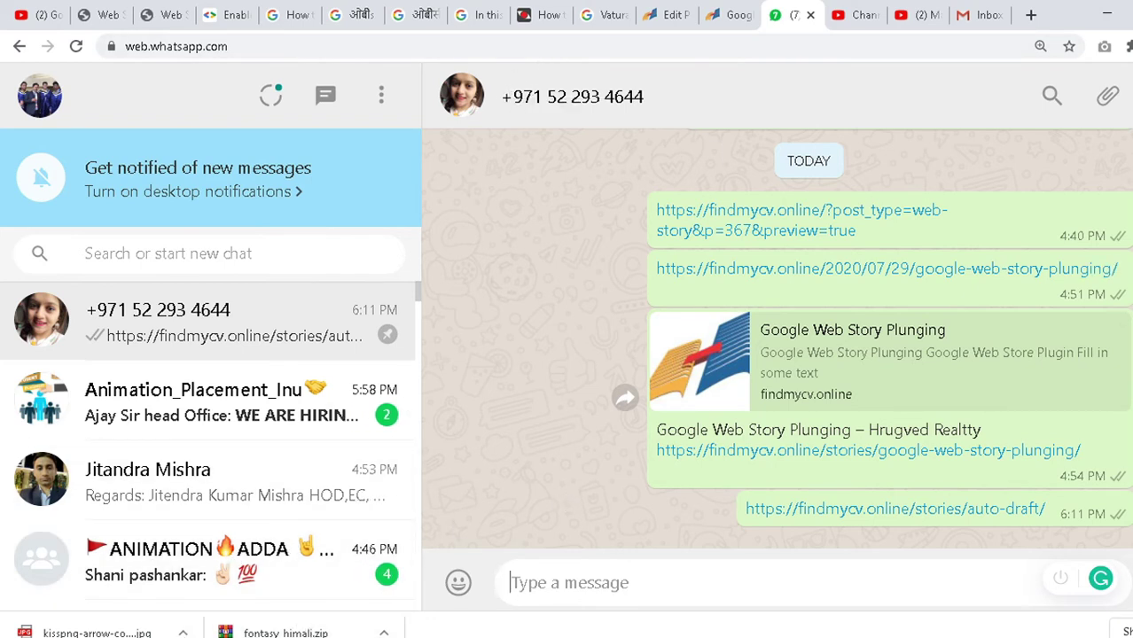
In OBS, add a Video Capture Device webcam source to the game scene, then cancel its properties.
{"action": "key", "text": "alt+Tab"}
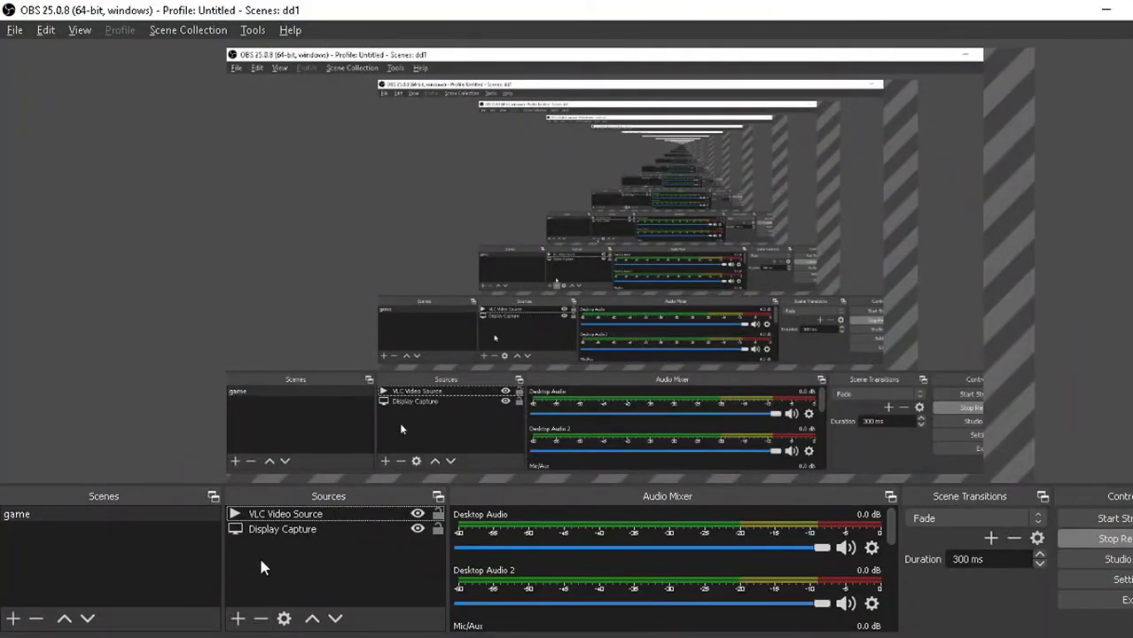
{"action": "double_click", "coordinate": [249, 520]}
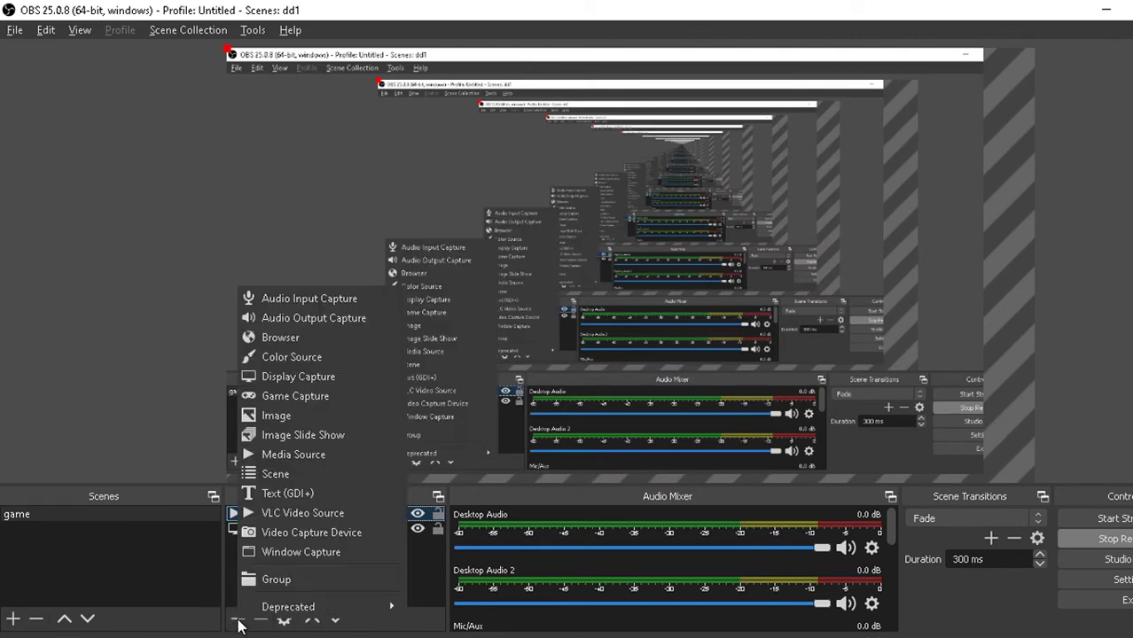
{"action": "left_click", "coordinate": [314, 534]}
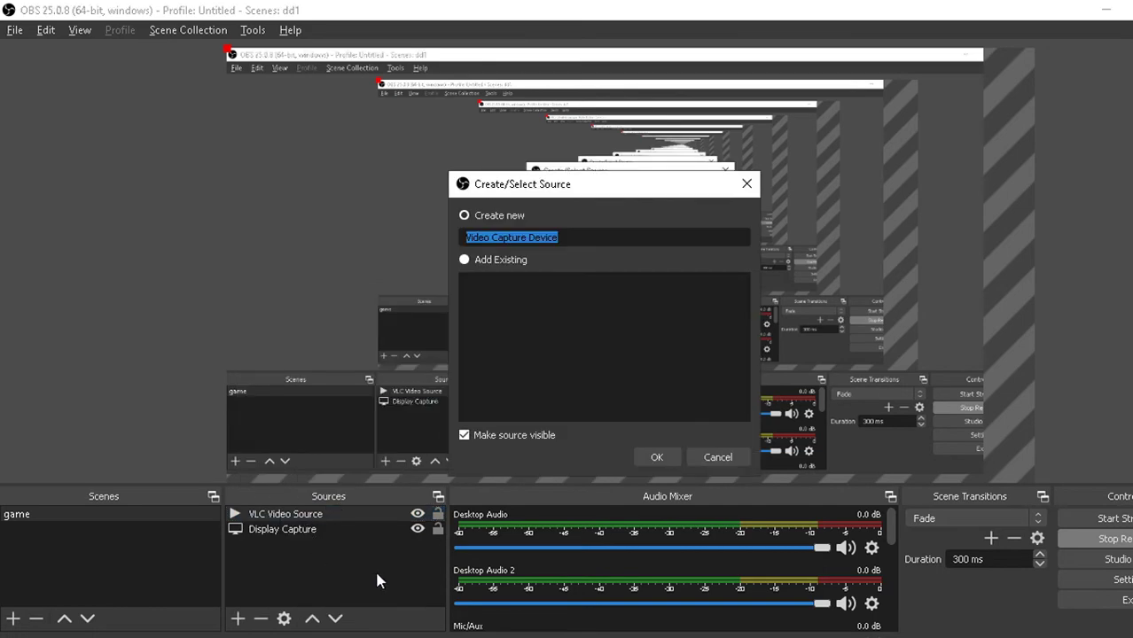
{"action": "left_click", "coordinate": [657, 459]}
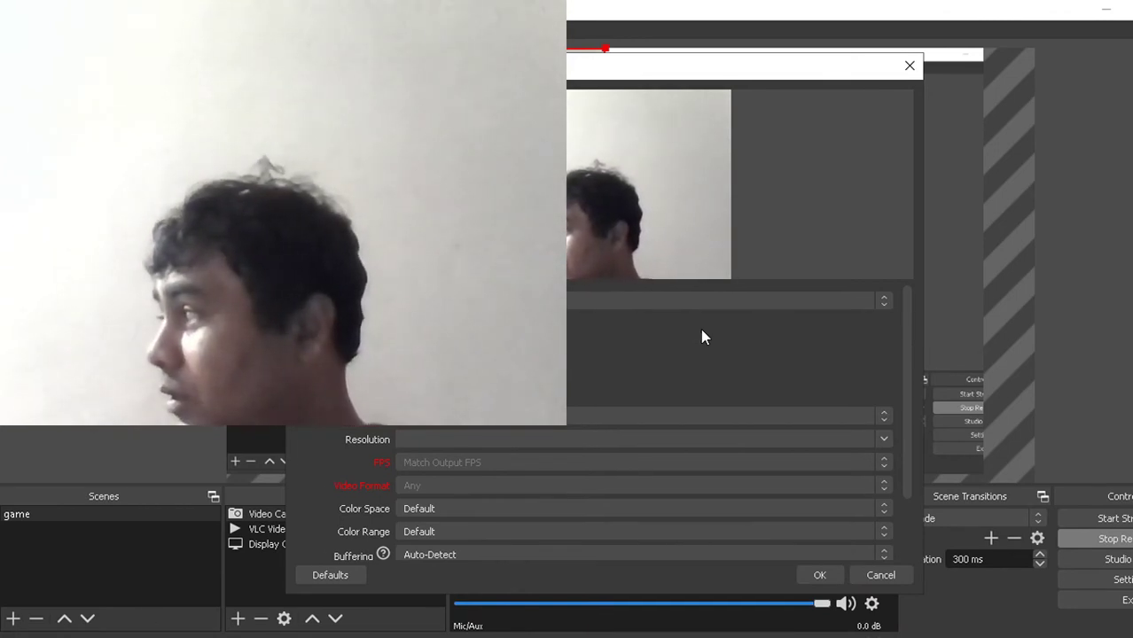
{"action": "left_click", "coordinate": [909, 69]}
{"action": "left_click", "coordinate": [731, 363]}
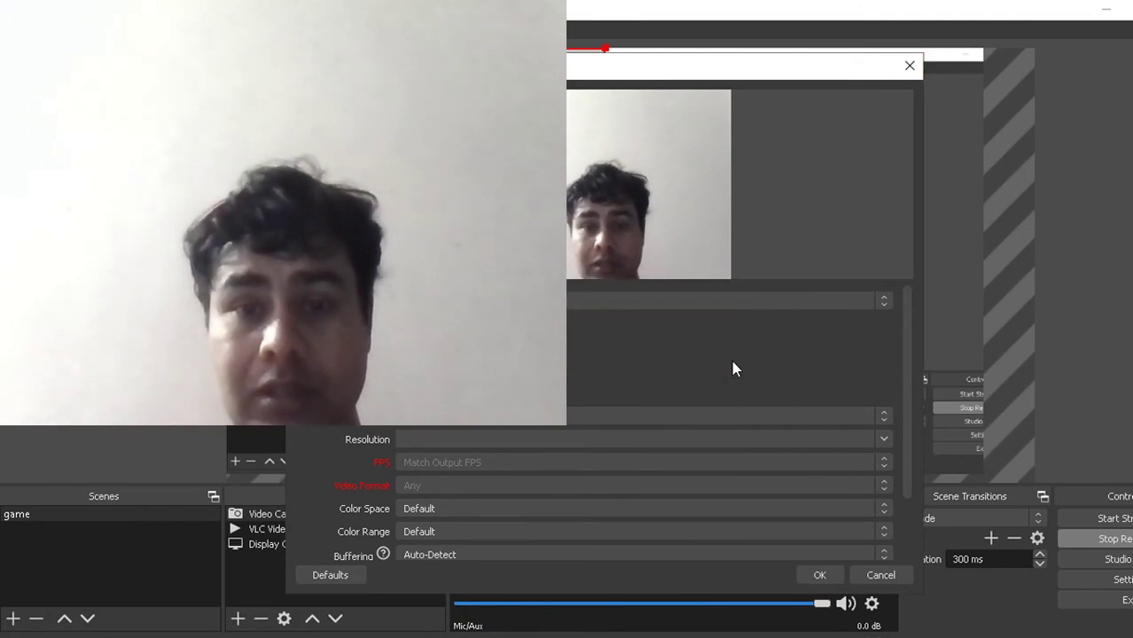
Cancel the OBS properties dialog and return to Chrome with the Google Story 1 post.
{"action": "left_click", "coordinate": [880, 575]}
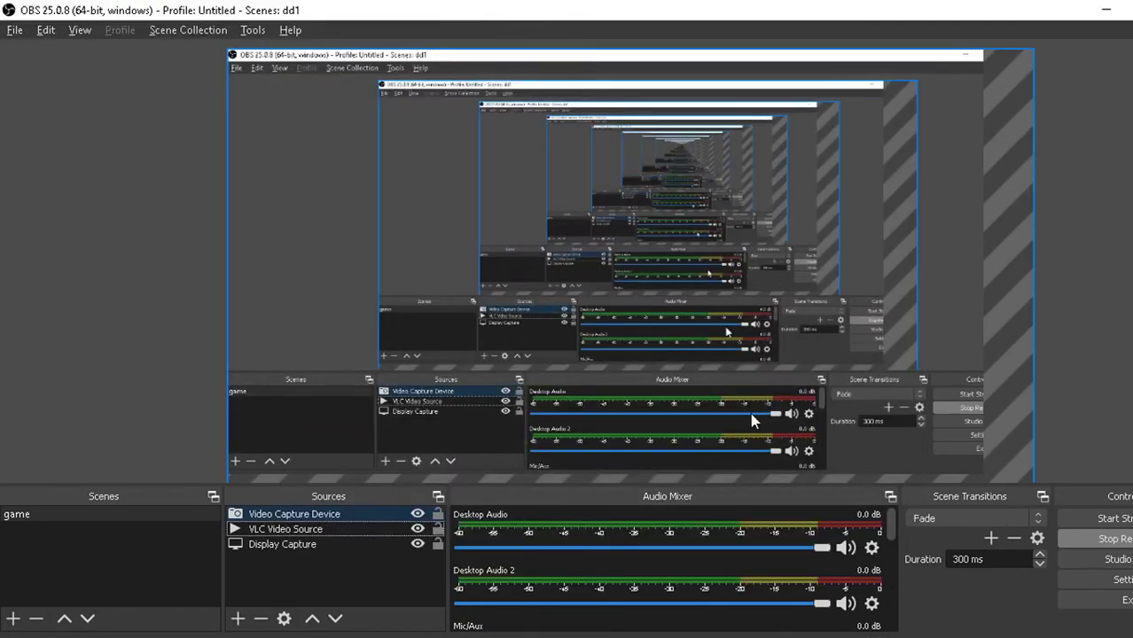
{"action": "key", "text": "alt+Tab"}
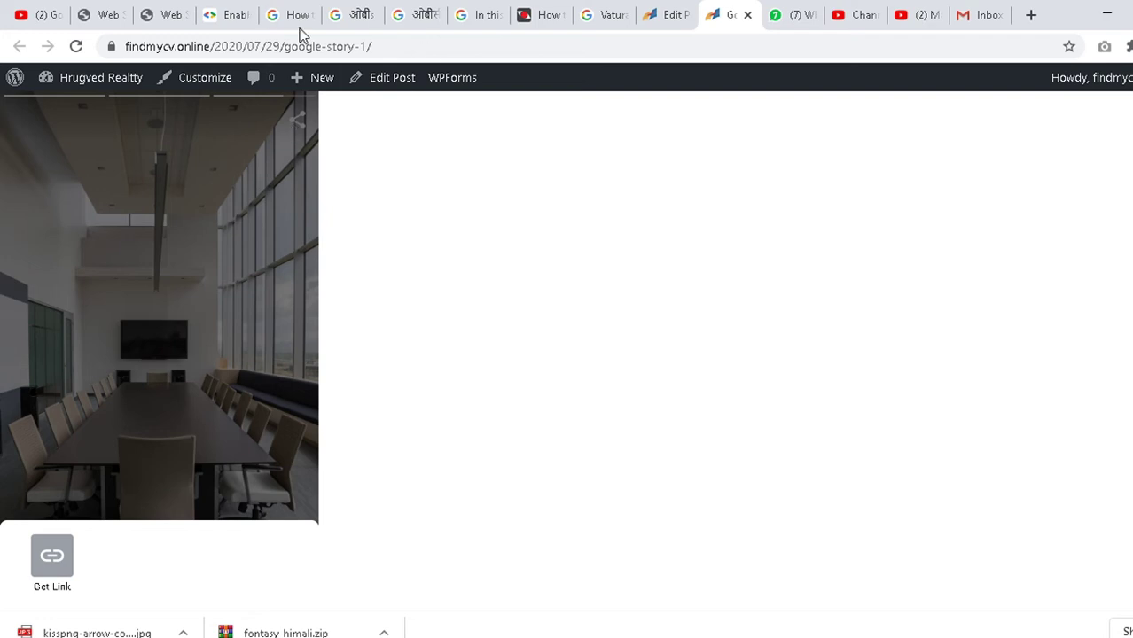
Look through the open Chrome tabs, ending on the published Google Story 1 post.
{"action": "key", "text": "alt+Tab"}
{"action": "key", "text": "alt+Tab"}
{"action": "left_click", "coordinate": [148, 13]}
{"action": "left_click", "coordinate": [105, 13]}
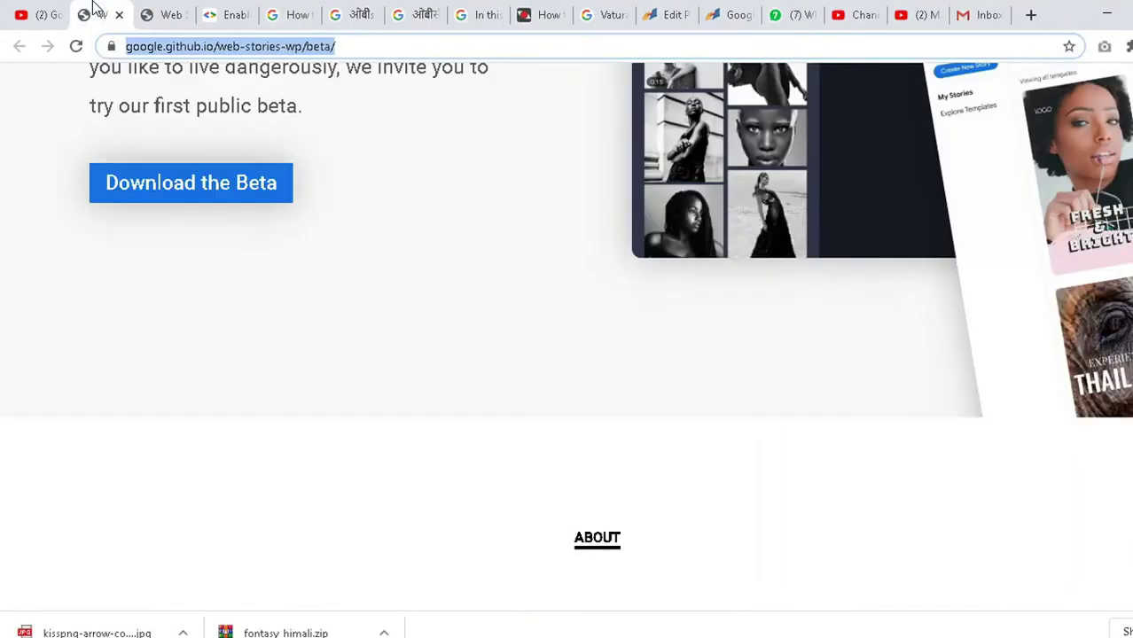
{"action": "scroll", "coordinate": [223, 322], "scroll_direction": "up", "scroll_amount": 5}
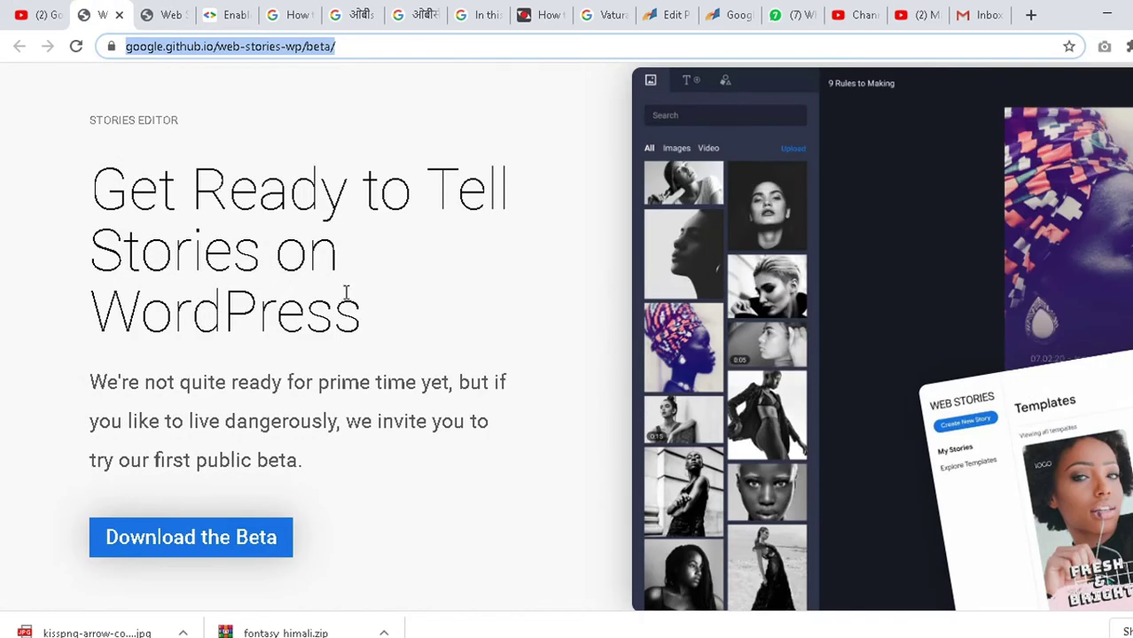
{"action": "left_click", "coordinate": [609, 10]}
{"action": "left_click", "coordinate": [672, 12]}
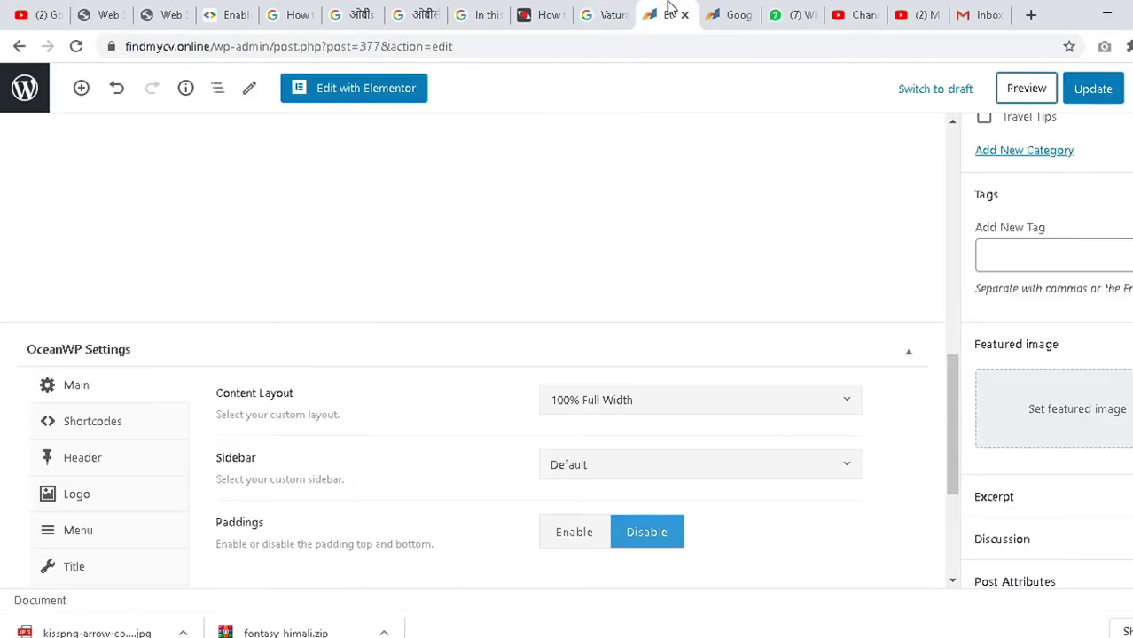
{"action": "left_click", "coordinate": [729, 13]}
Restore and re-maximize Chrome, select the post's URL, and start a new blank tab.
{"action": "left_click", "coordinate": [1129, 13]}
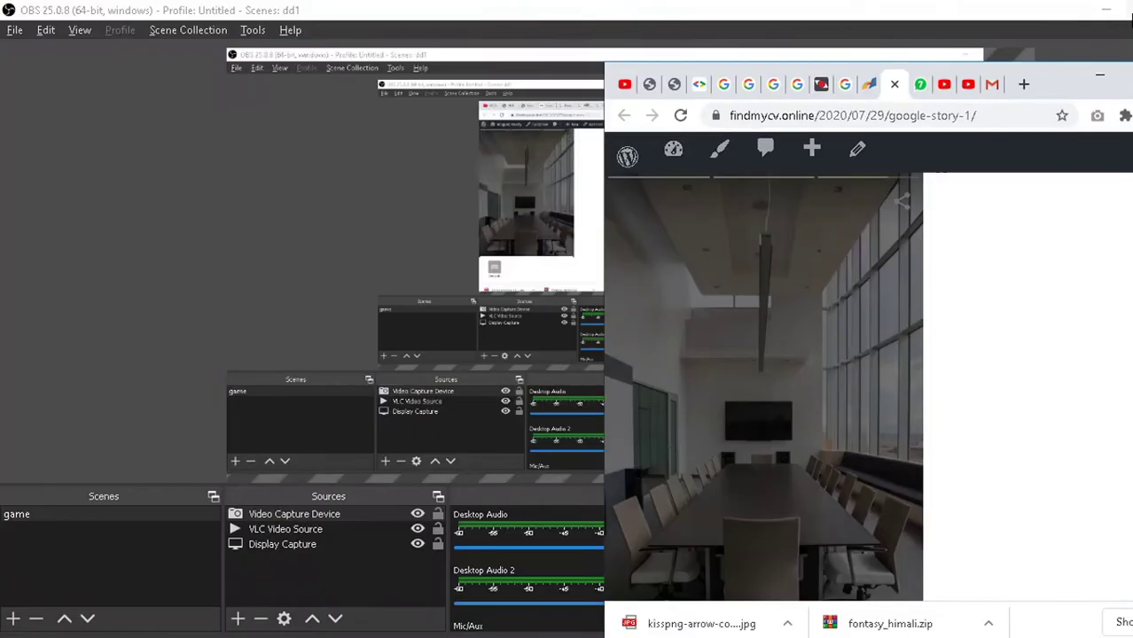
{"action": "left_click", "coordinate": [1124, 75]}
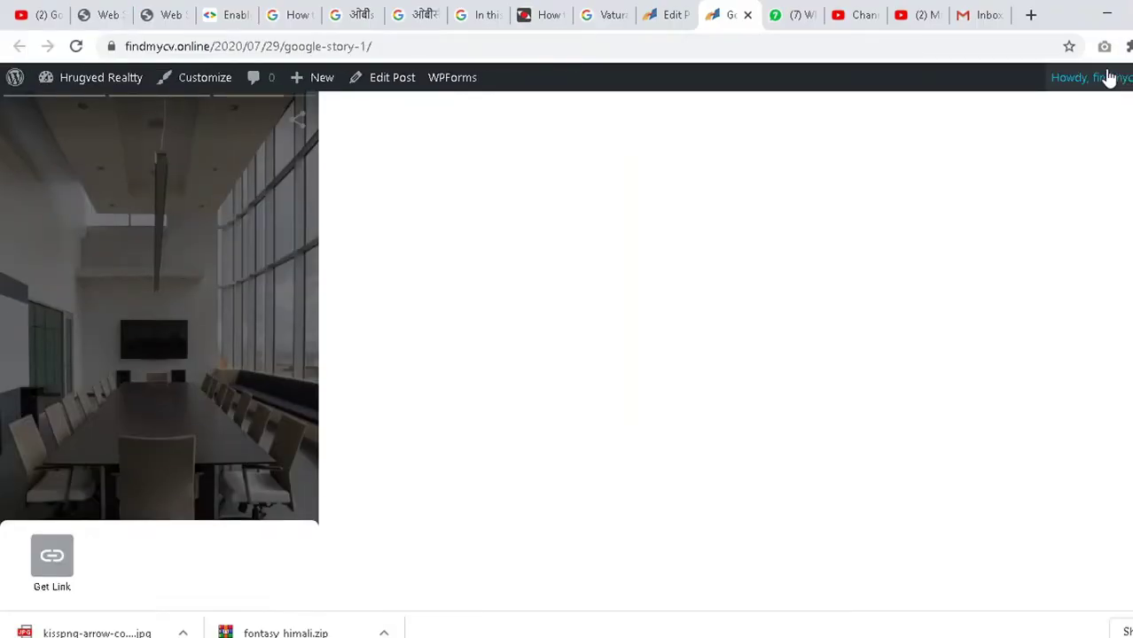
{"action": "left_click", "coordinate": [242, 51]}
{"action": "key", "text": "ctrl+c"}
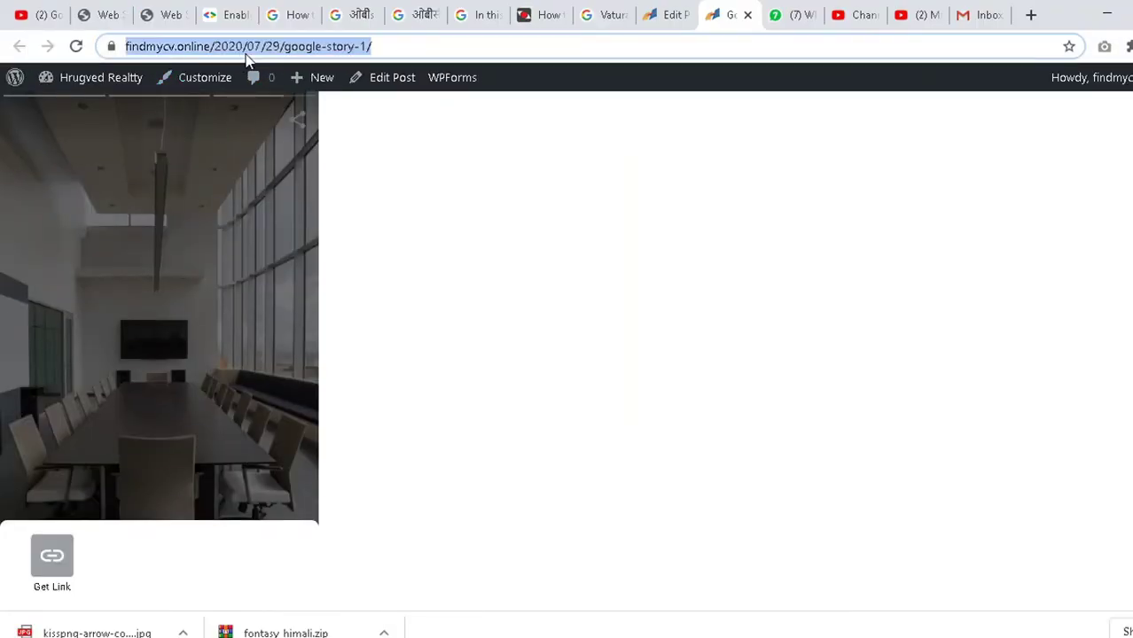
{"action": "left_click", "coordinate": [1032, 14]}
Search Google for 'mobile responsive check online', fixing typos while typing the query.
{"action": "type", "text": "mobile"}
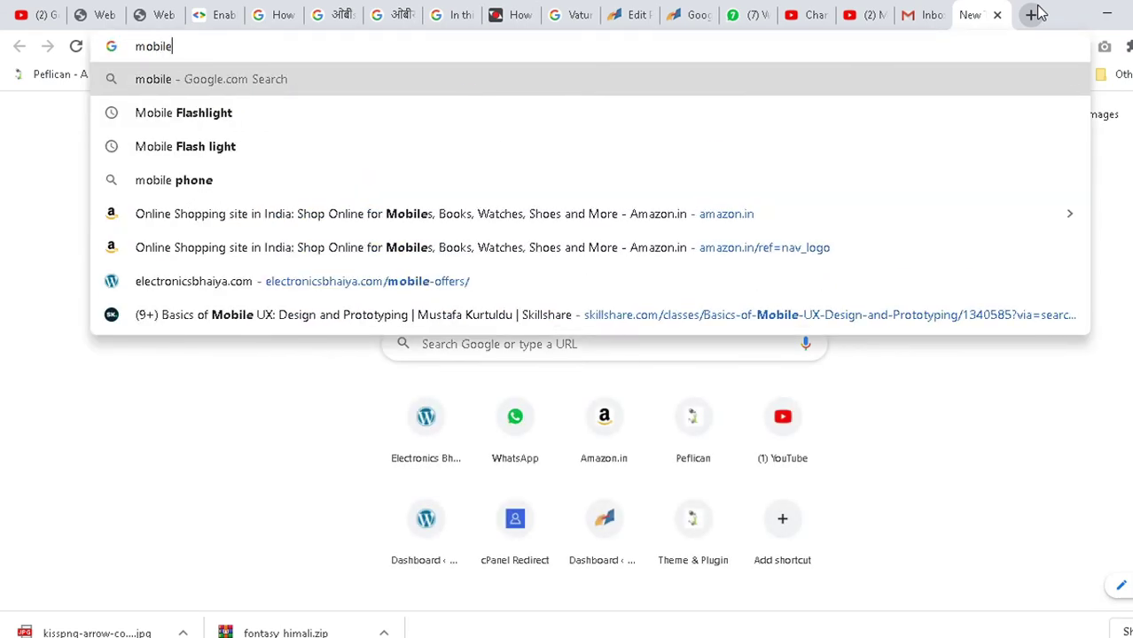
{"action": "type", "text": " v"}
{"action": "key", "text": "BackSpace"}
{"action": "type", "text": "respon"}
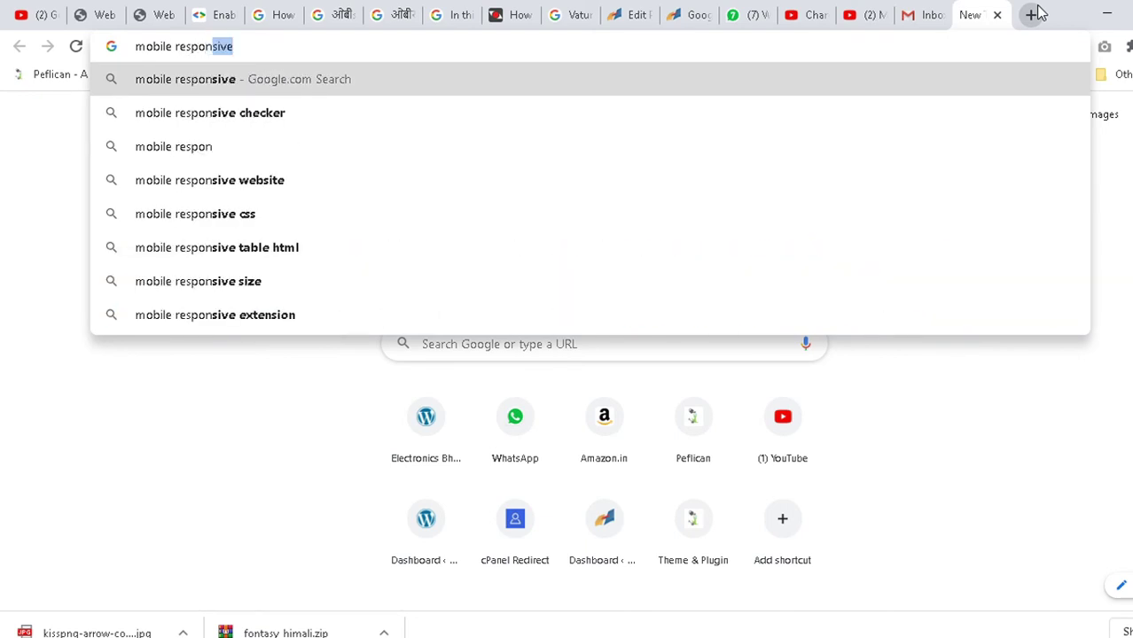
{"action": "type", "text": "sive cje"}
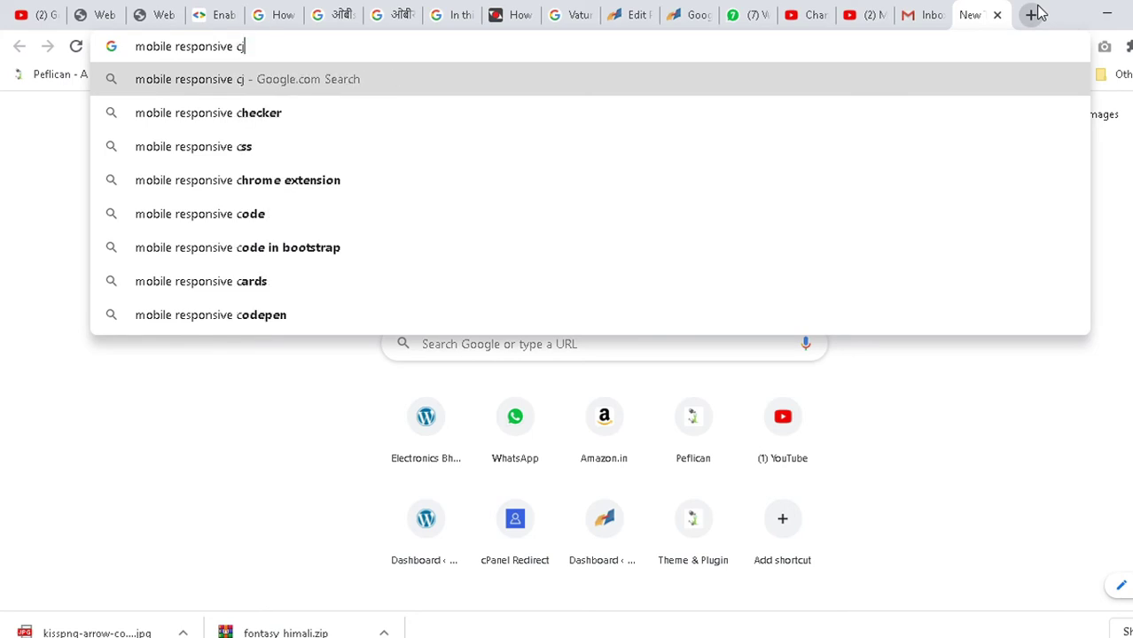
{"action": "key", "text": "BackSpace"}
{"action": "key", "text": "BackSpace"}
{"action": "type", "text": "chs"}
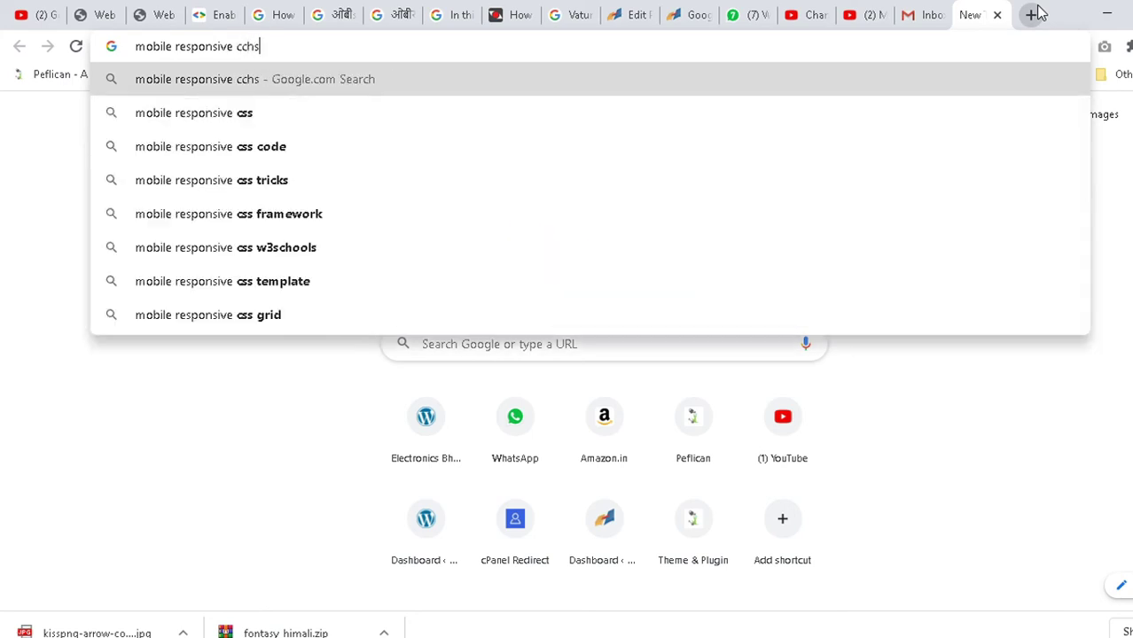
{"action": "key", "text": "BackSpace"}
{"action": "type", "text": "eck online"}
{"action": "key", "text": "Return"}
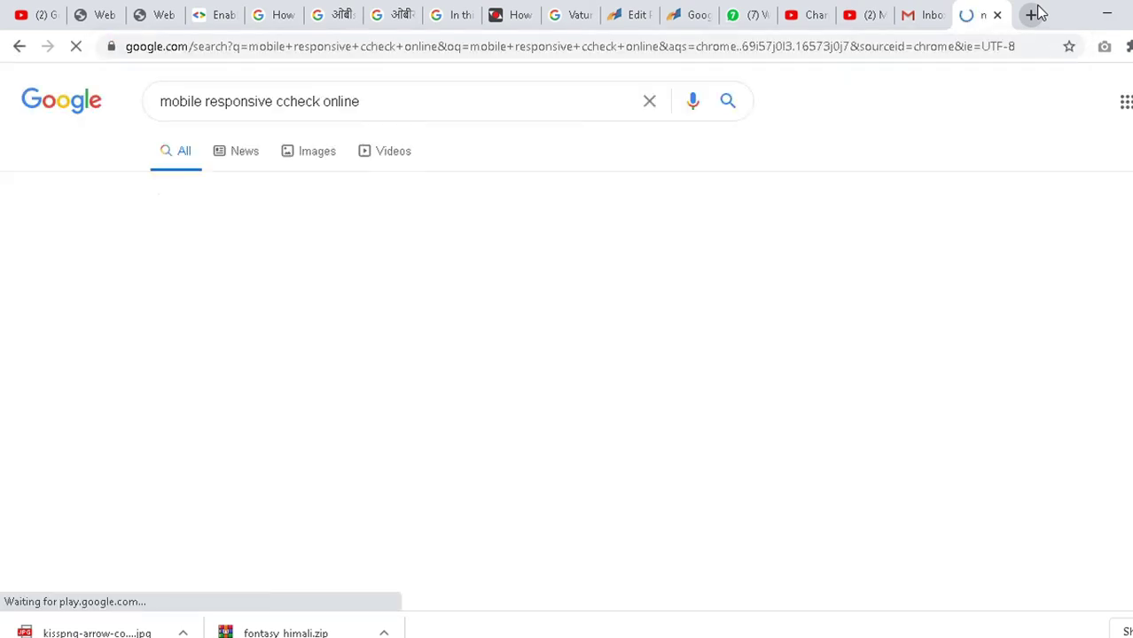
Search the corrected spelling, then look over and close the responsive design checker tab.
{"action": "left_click", "coordinate": [381, 233]}
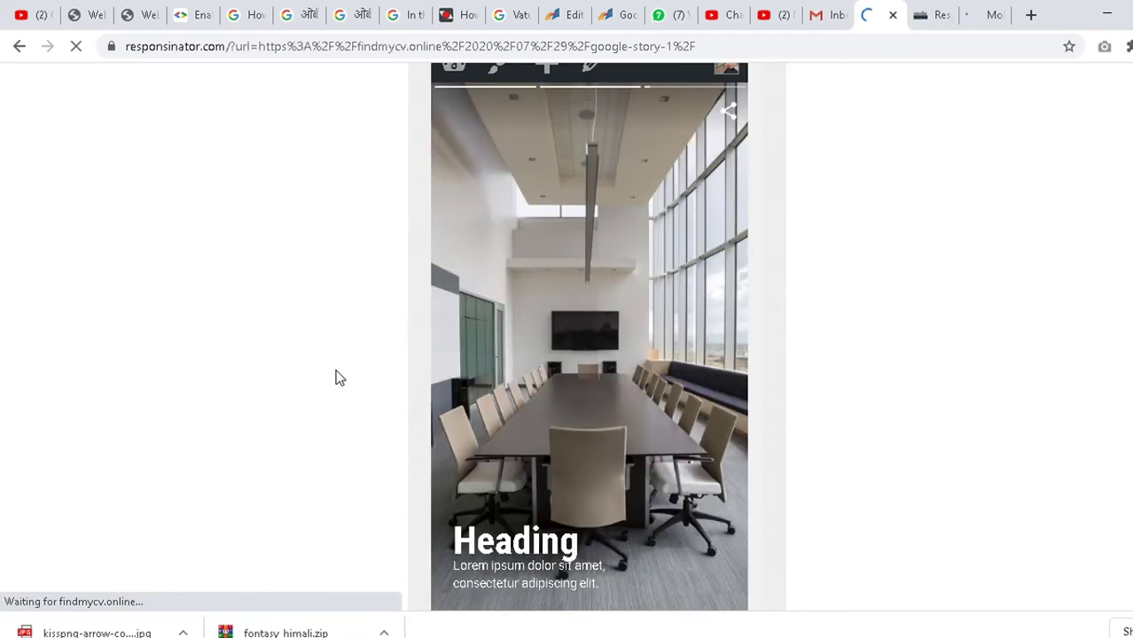
{"action": "left_click", "coordinate": [942, 17]}
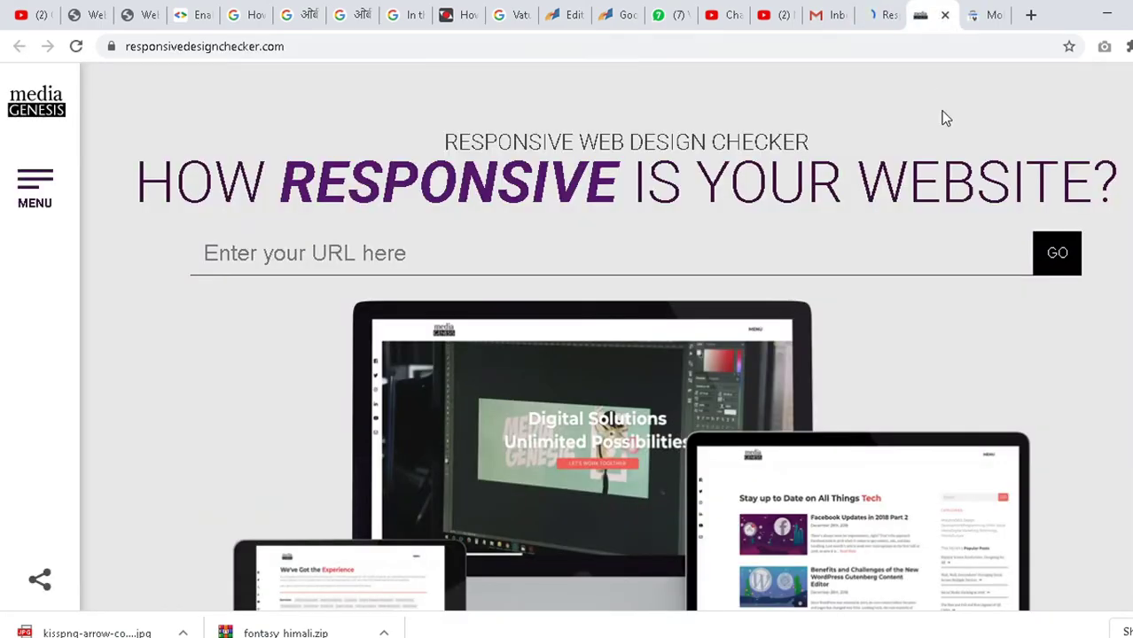
{"action": "scroll", "coordinate": [672, 265], "scroll_direction": "down", "scroll_amount": 10}
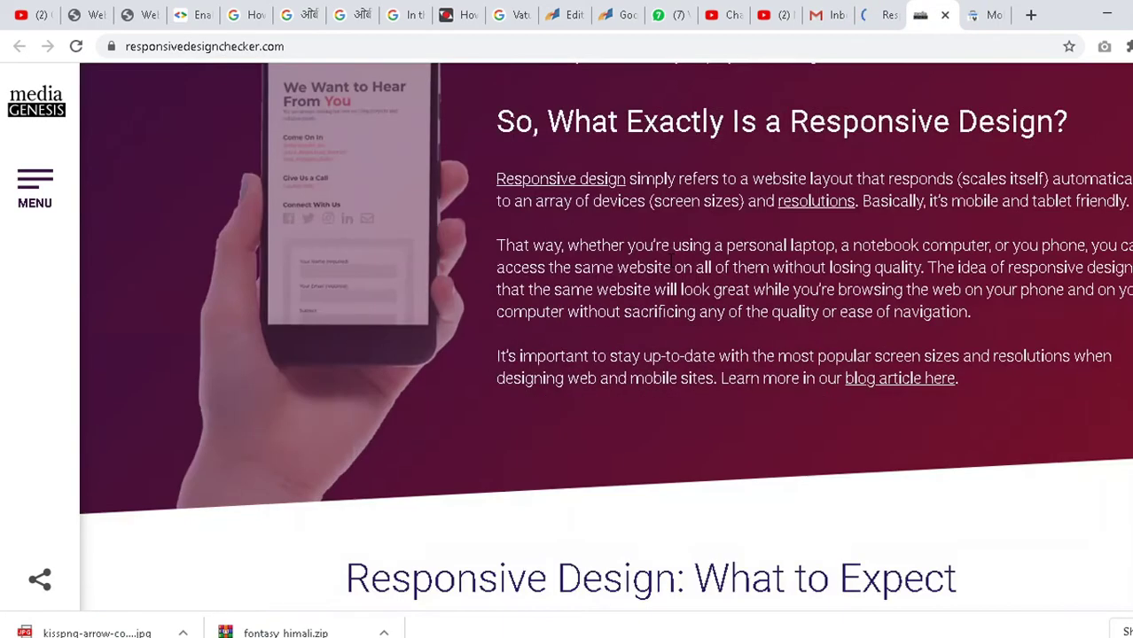
{"action": "scroll", "coordinate": [670, 262], "scroll_direction": "up", "scroll_amount": 5}
{"action": "left_click", "coordinate": [946, 15]}
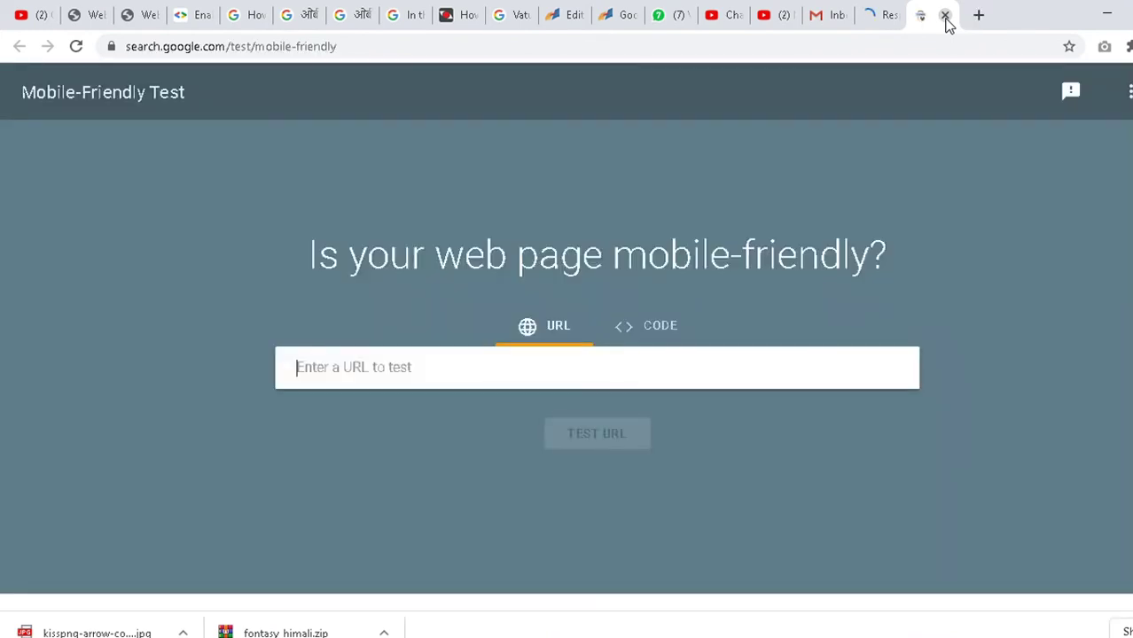
Run Google's Mobile-Friendly Test on the pasted Google Story 1 post URL.
{"action": "left_click", "coordinate": [389, 367]}
{"action": "key", "text": "ctrl+v"}
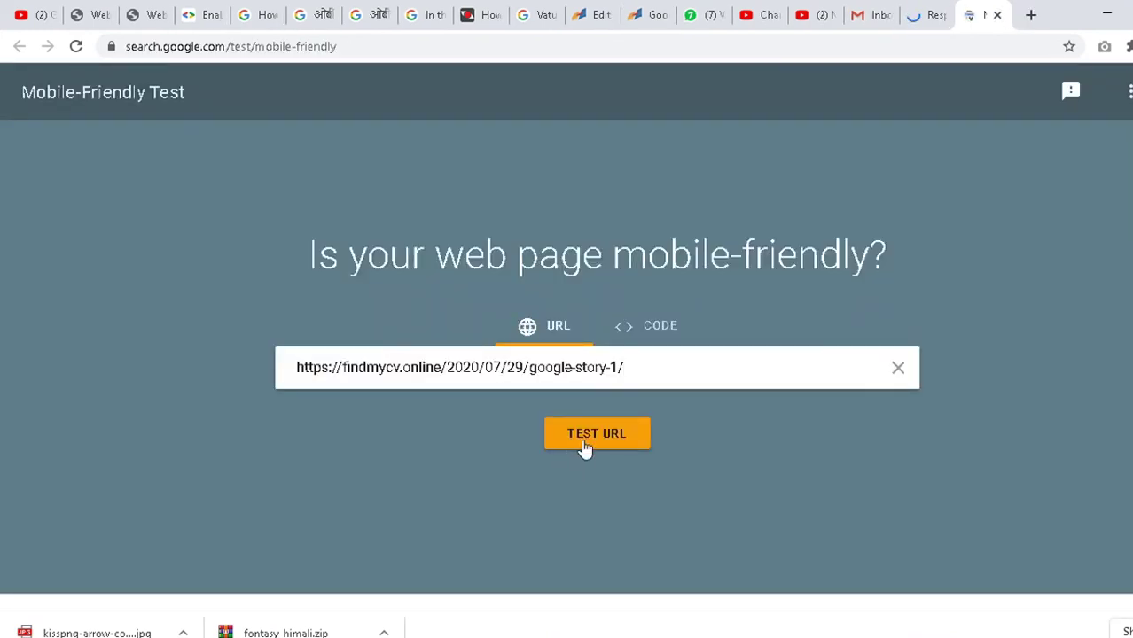
{"action": "left_click", "coordinate": [585, 448]}
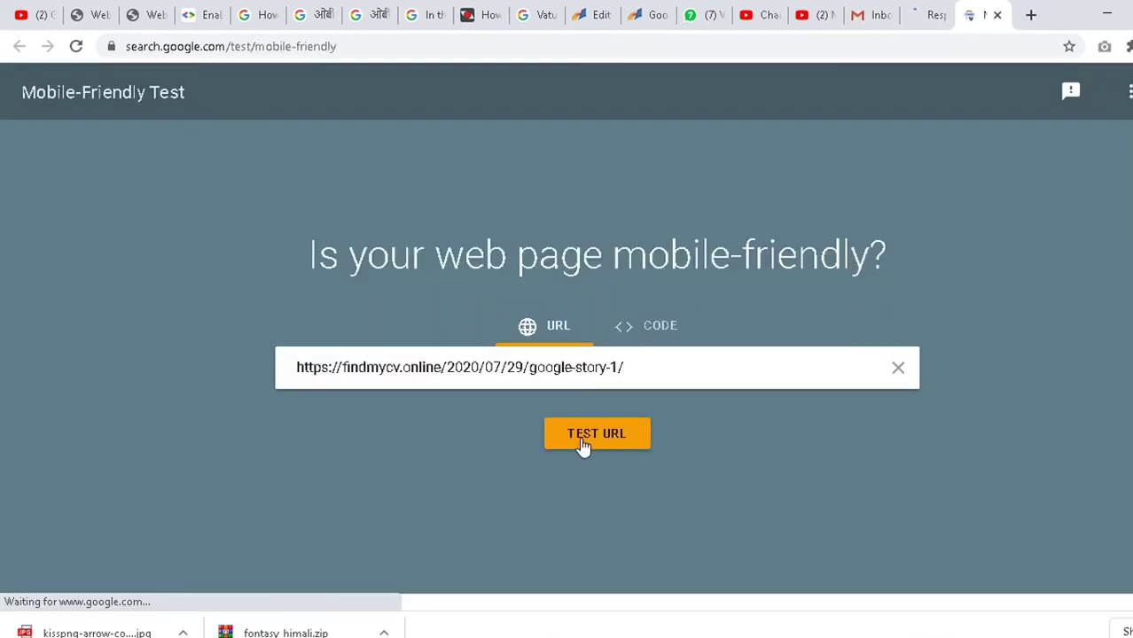
{"action": "left_click", "coordinate": [922, 11]}
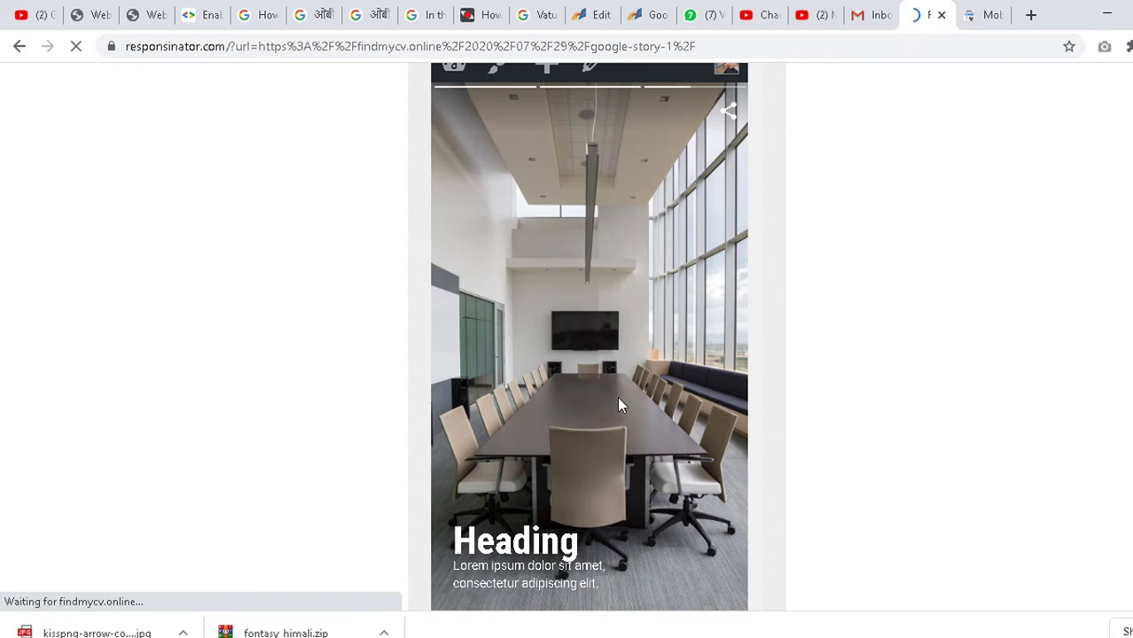
{"action": "scroll", "coordinate": [524, 419], "scroll_direction": "down", "scroll_amount": 2}
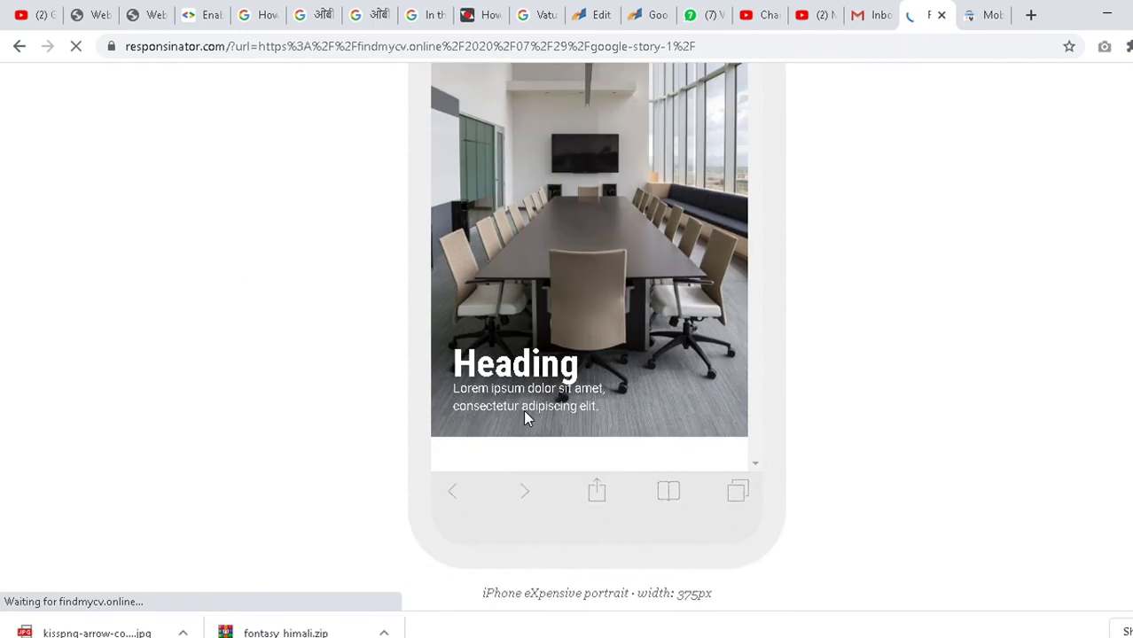
{"action": "scroll", "coordinate": [524, 416], "scroll_direction": "up", "scroll_amount": 2}
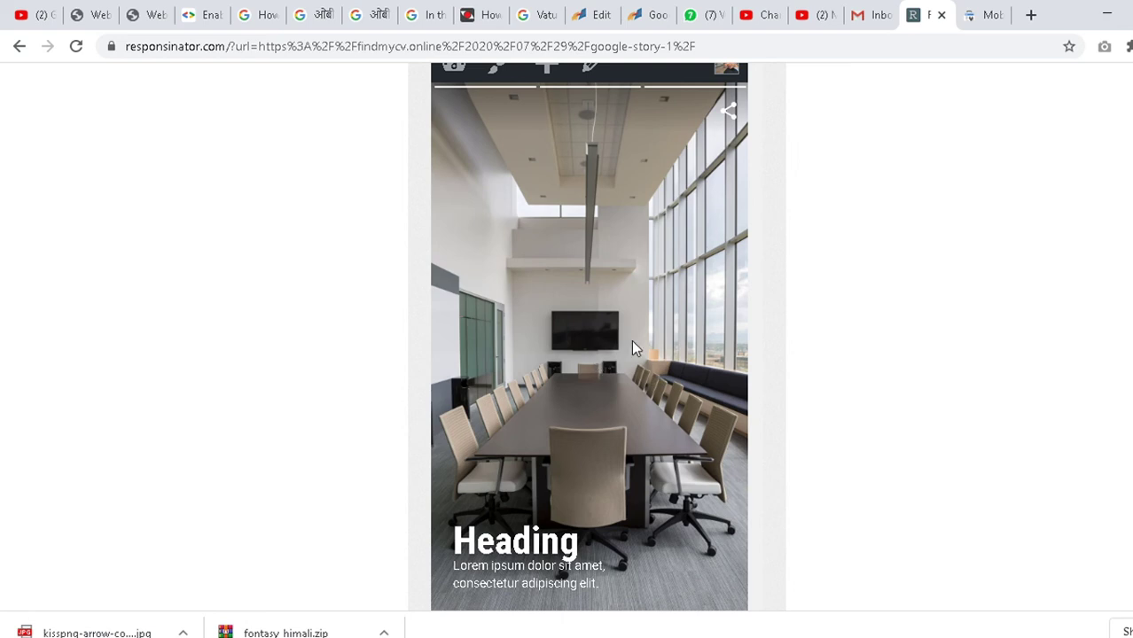
{"action": "scroll", "coordinate": [634, 342], "scroll_direction": "up", "scroll_amount": 2}
{"action": "scroll", "coordinate": [635, 344], "scroll_direction": "down", "scroll_amount": 1}
{"action": "scroll", "coordinate": [637, 345], "scroll_direction": "down", "scroll_amount": 1}
{"action": "left_click", "coordinate": [652, 9]}
Check the Google Story 1 preview tab, then close it and return to the editor.
{"action": "left_click", "coordinate": [603, 12]}
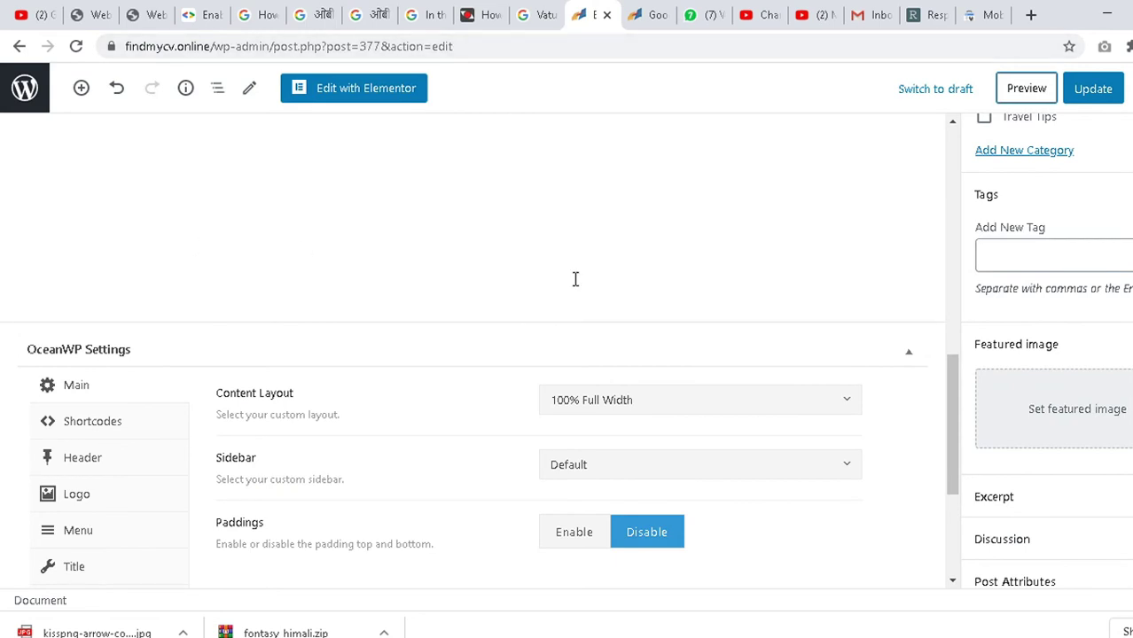
{"action": "scroll", "coordinate": [584, 289], "scroll_direction": "up", "scroll_amount": 3}
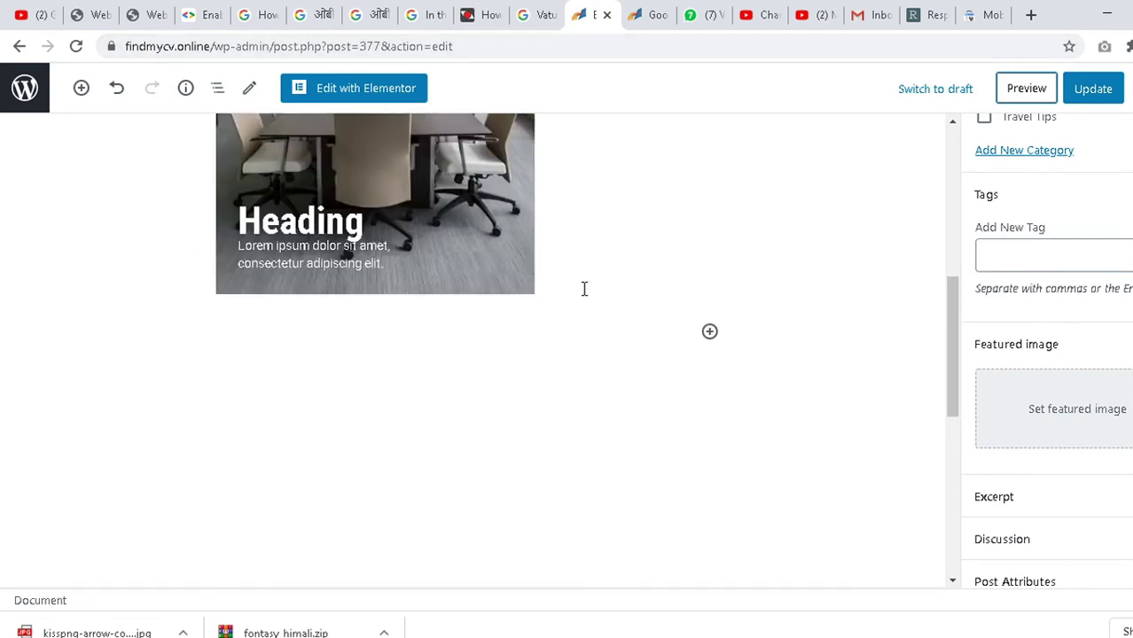
{"action": "scroll", "coordinate": [1042, 164], "scroll_direction": "up", "scroll_amount": 3}
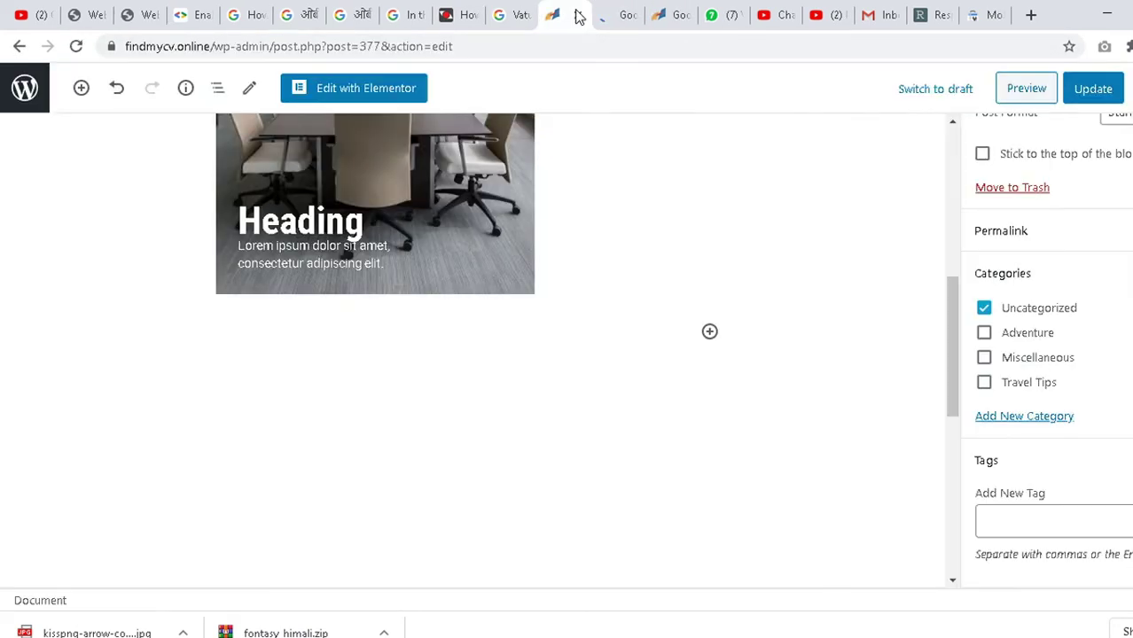
{"action": "scroll", "coordinate": [459, 309], "scroll_direction": "up", "scroll_amount": 3}
{"action": "left_click", "coordinate": [606, 14]}
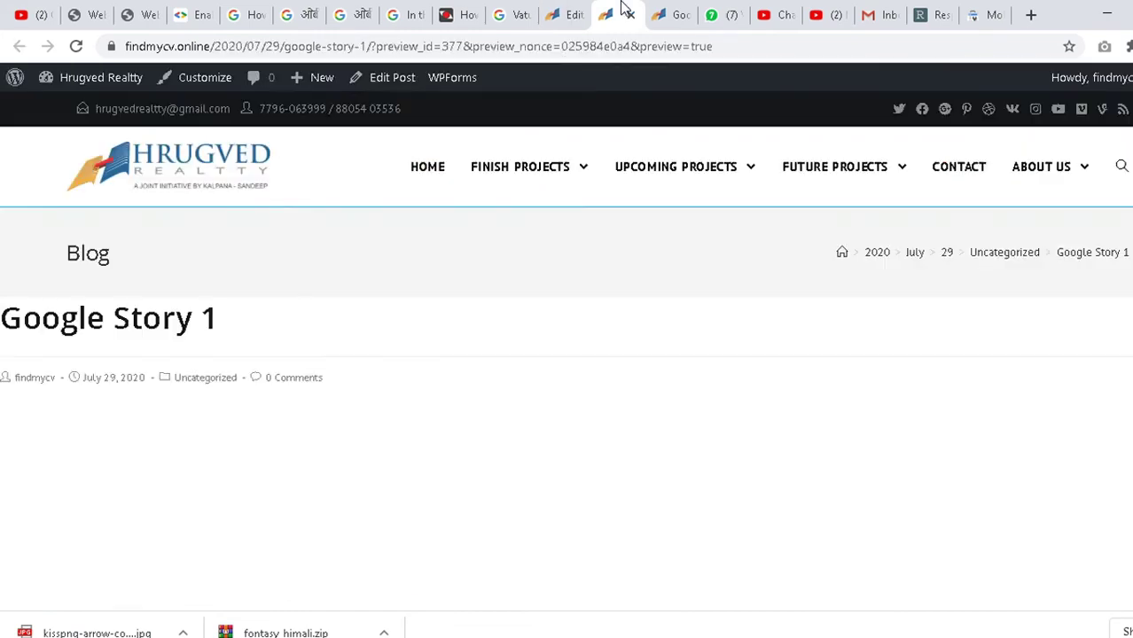
{"action": "left_click", "coordinate": [631, 16]}
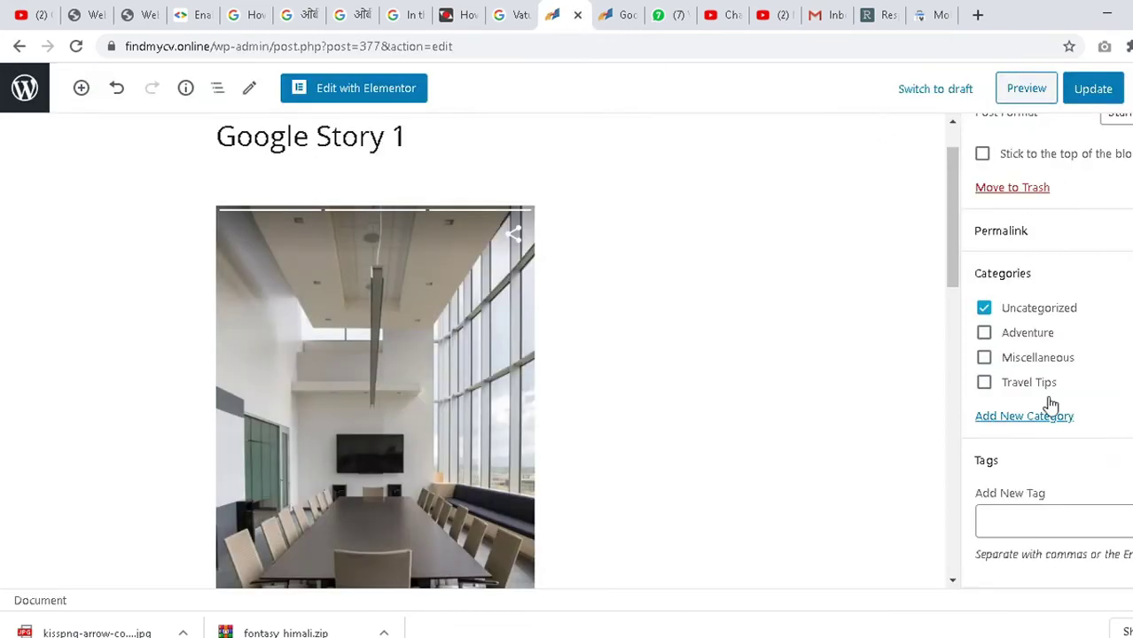
Open the live post through the View Post link in the Permalink section.
{"action": "scroll", "coordinate": [1067, 414], "scroll_direction": "up", "scroll_amount": 2}
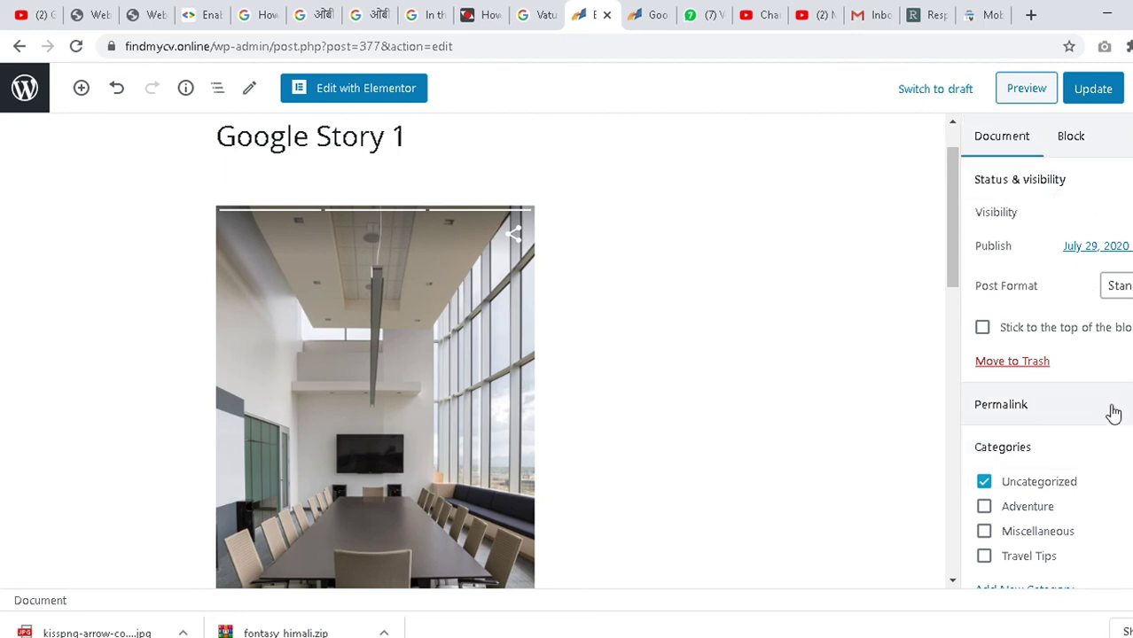
{"action": "scroll", "coordinate": [1090, 390], "scroll_direction": "down", "scroll_amount": 1}
{"action": "left_click", "coordinate": [1114, 308]}
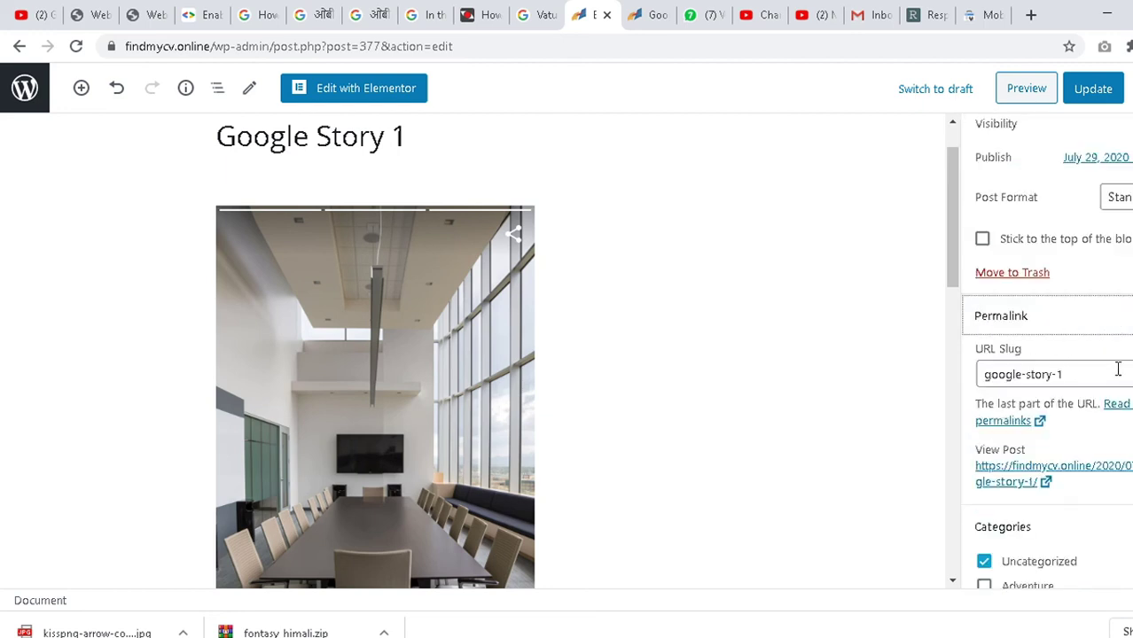
{"action": "left_click", "coordinate": [1011, 481]}
{"action": "left_click", "coordinate": [625, 15]}
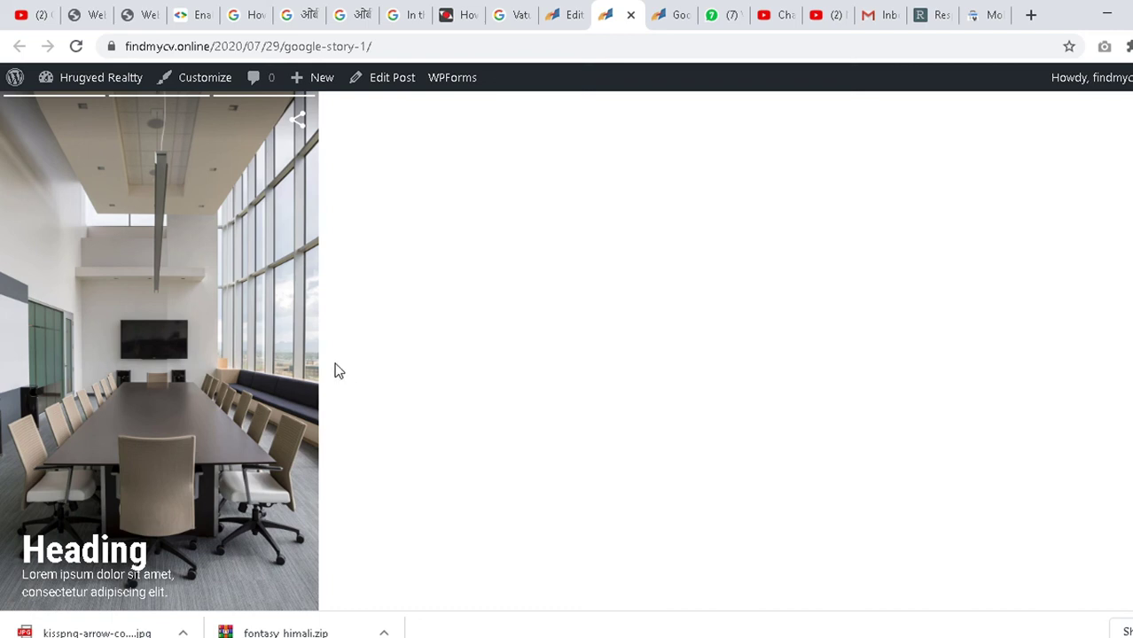
Select the page URL, then copy the embedded story's link with Share > Get Link.
{"action": "left_click", "coordinate": [384, 46]}
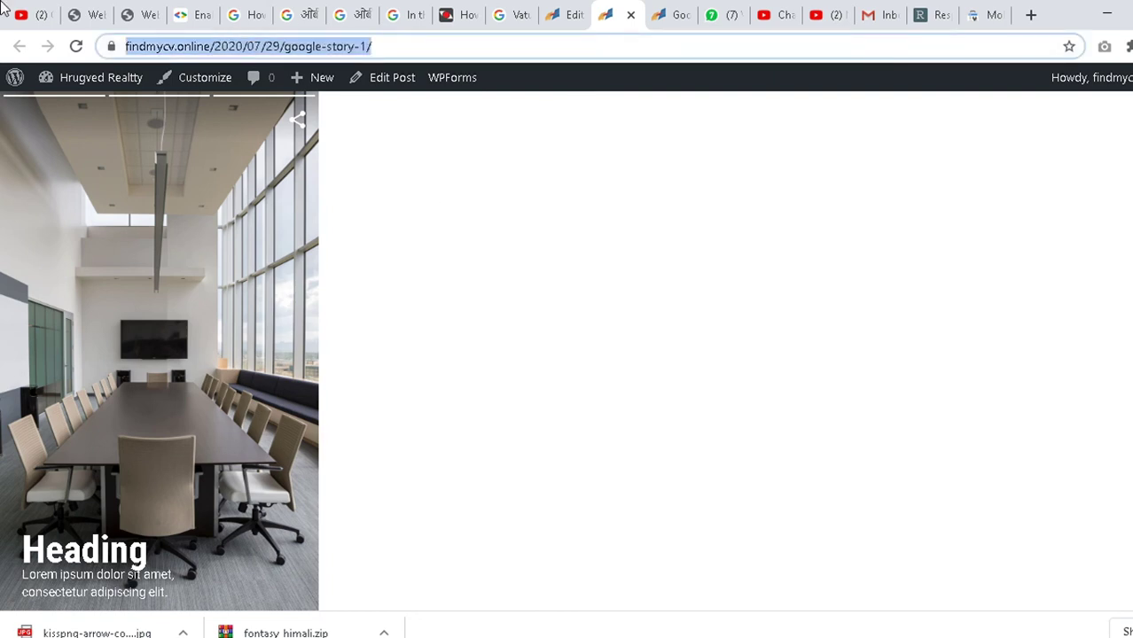
{"action": "left_click", "coordinate": [297, 121]}
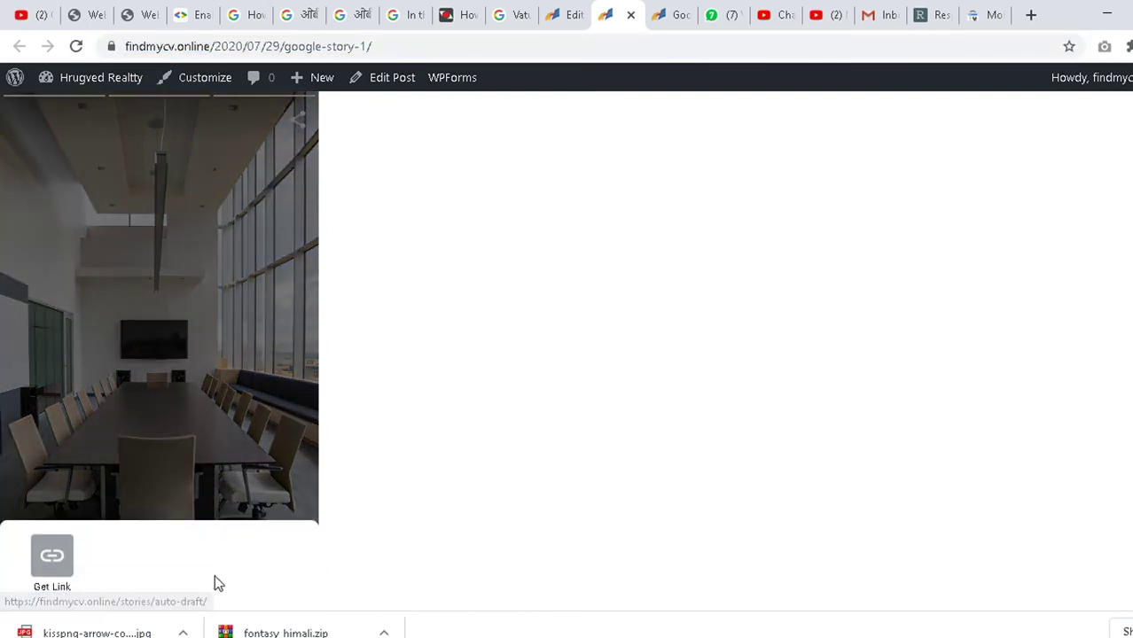
{"action": "left_click", "coordinate": [52, 565]}
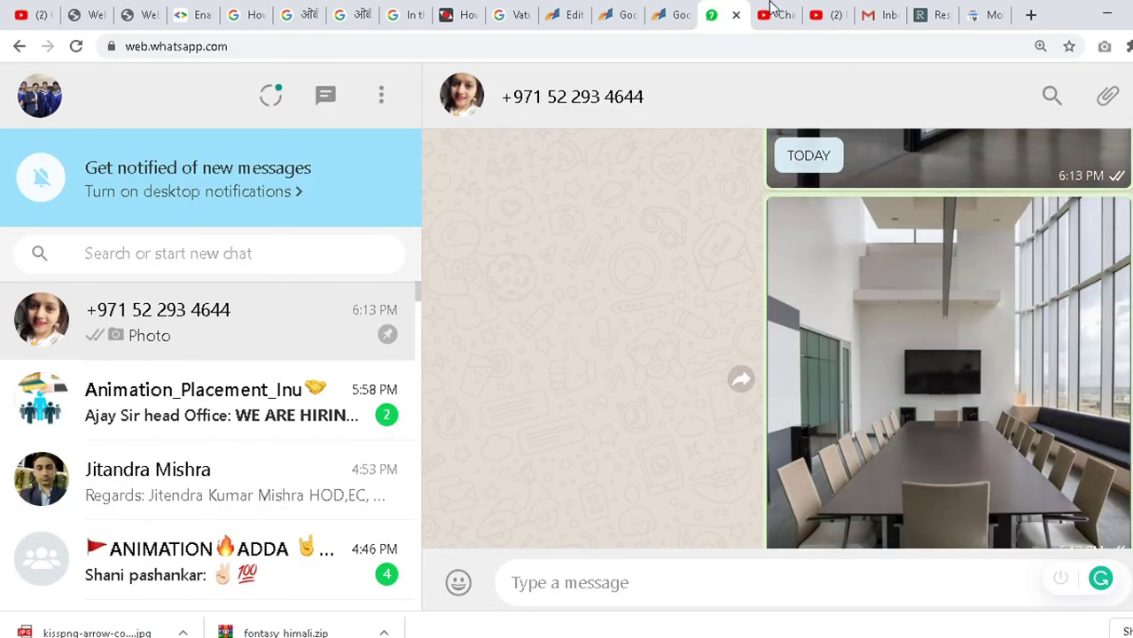
Return from the WhatsApp Web chat to the live Google Story 1 post on findmycv.online.
{"action": "left_click", "coordinate": [676, 14]}
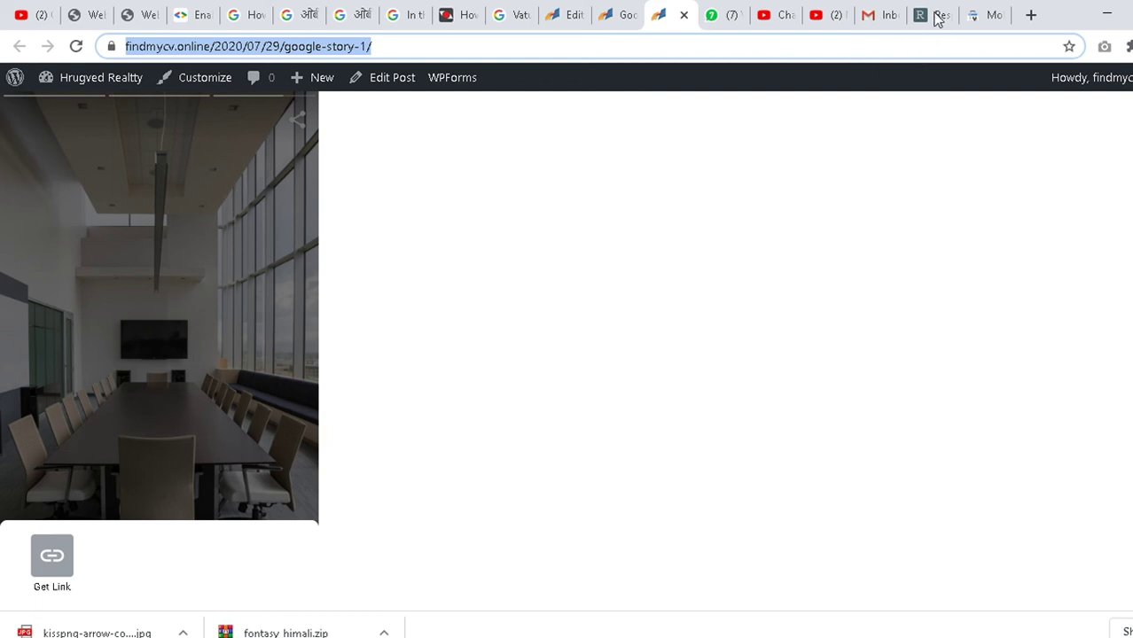
Load the copied story link findmycv.online/stories/auto-draft into the Responsinator phone preview.
{"action": "left_click", "coordinate": [940, 18]}
{"action": "scroll", "coordinate": [277, 251], "scroll_direction": "up", "scroll_amount": 3}
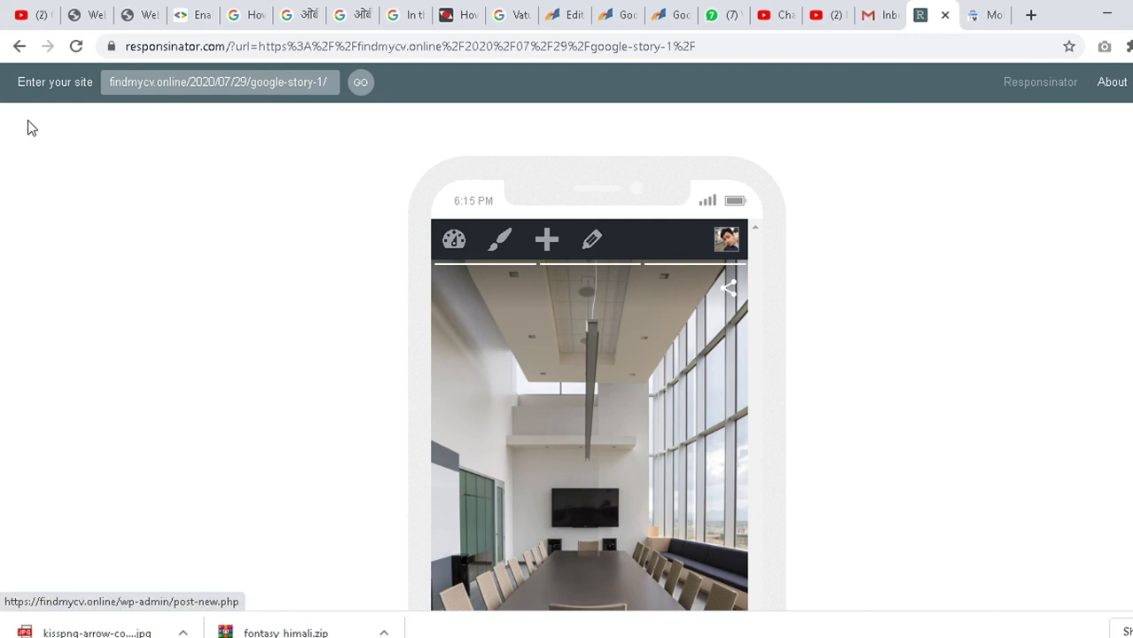
{"action": "scroll", "coordinate": [202, 276], "scroll_direction": "down", "scroll_amount": 3}
{"action": "scroll", "coordinate": [204, 273], "scroll_direction": "up", "scroll_amount": 3}
{"action": "left_click", "coordinate": [204, 82]}
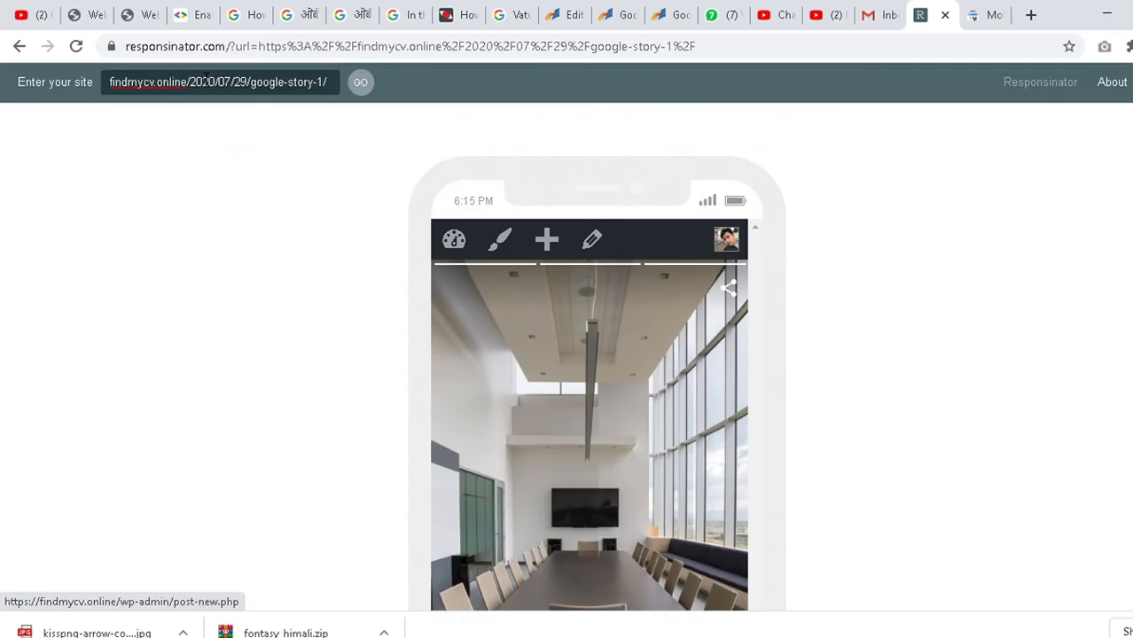
{"action": "key", "text": "ctrl+a"}
{"action": "key", "text": "ctrl+v"}
{"action": "left_click", "coordinate": [361, 84]}
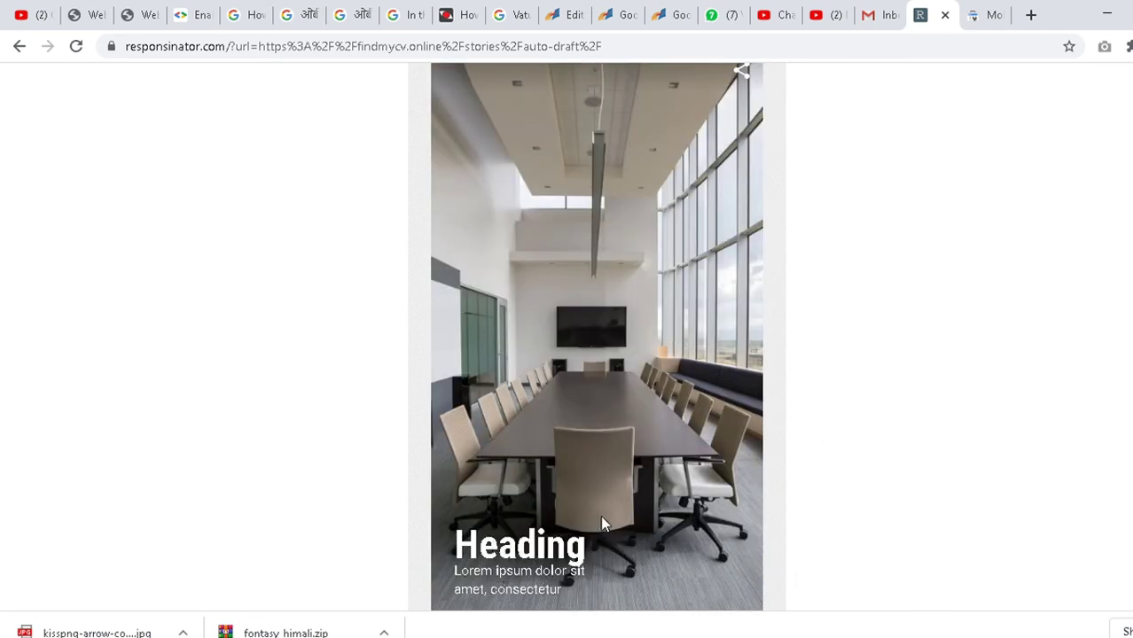
Advance the previewed story to its closing conference-room slide titled Auto Draft.
{"action": "scroll", "coordinate": [730, 375], "scroll_direction": "up", "scroll_amount": 3}
{"action": "scroll", "coordinate": [730, 375], "scroll_direction": "down", "scroll_amount": 3}
{"action": "left_click", "coordinate": [733, 382]}
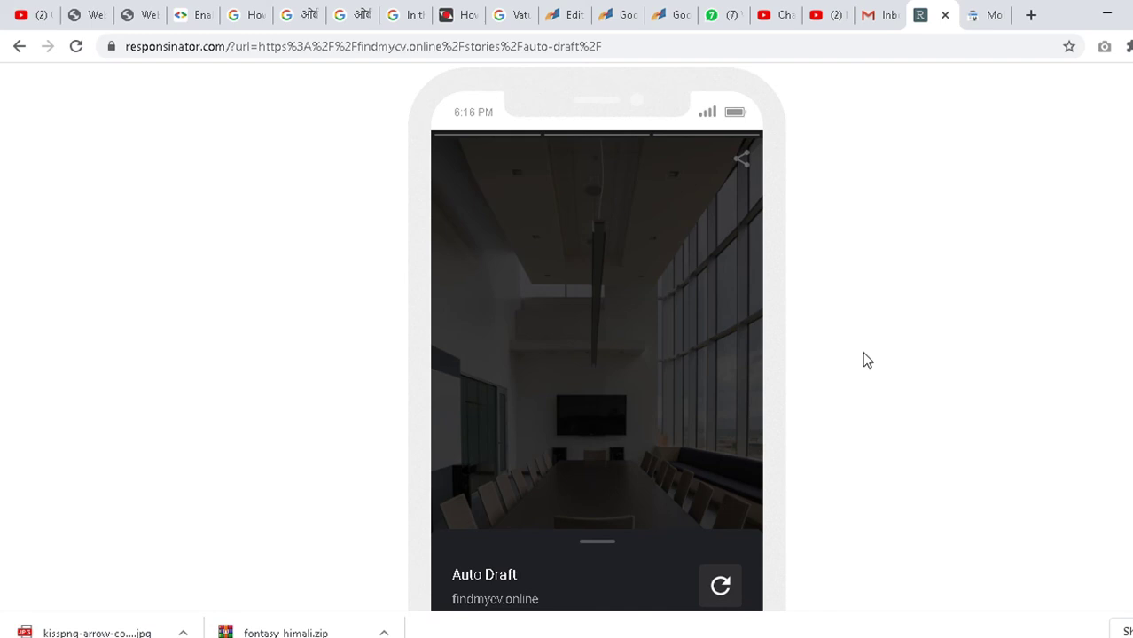
{"action": "scroll", "coordinate": [198, 501], "scroll_direction": "down", "scroll_amount": 1}
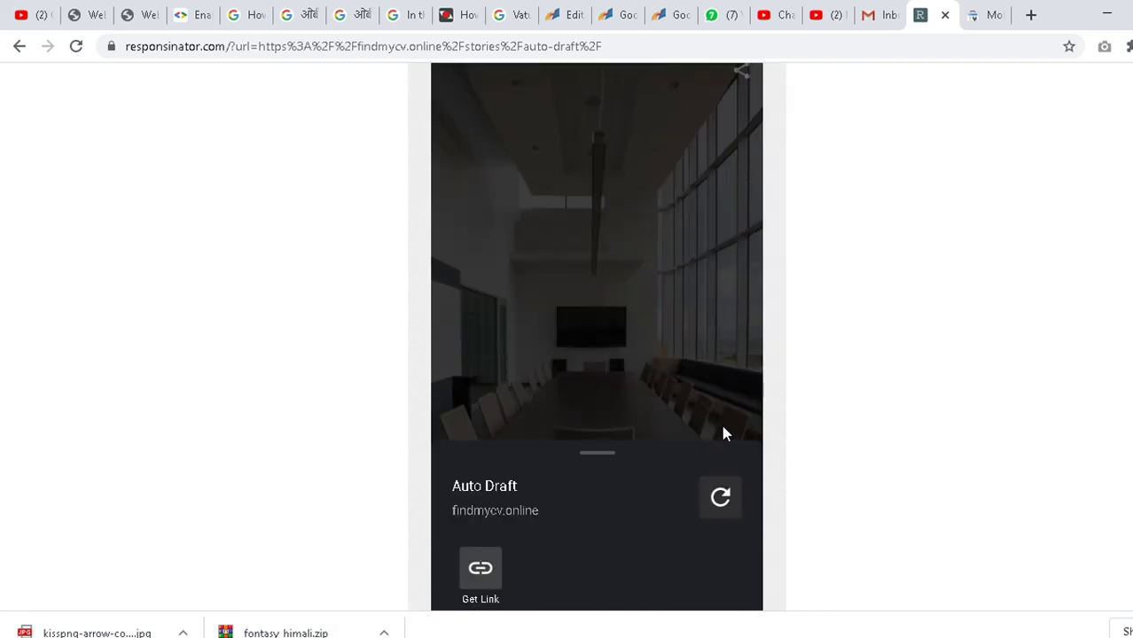
Show the google.github.io Web Stories beta page scrolled down to its story editor demo.
{"action": "left_click", "coordinate": [98, 10]}
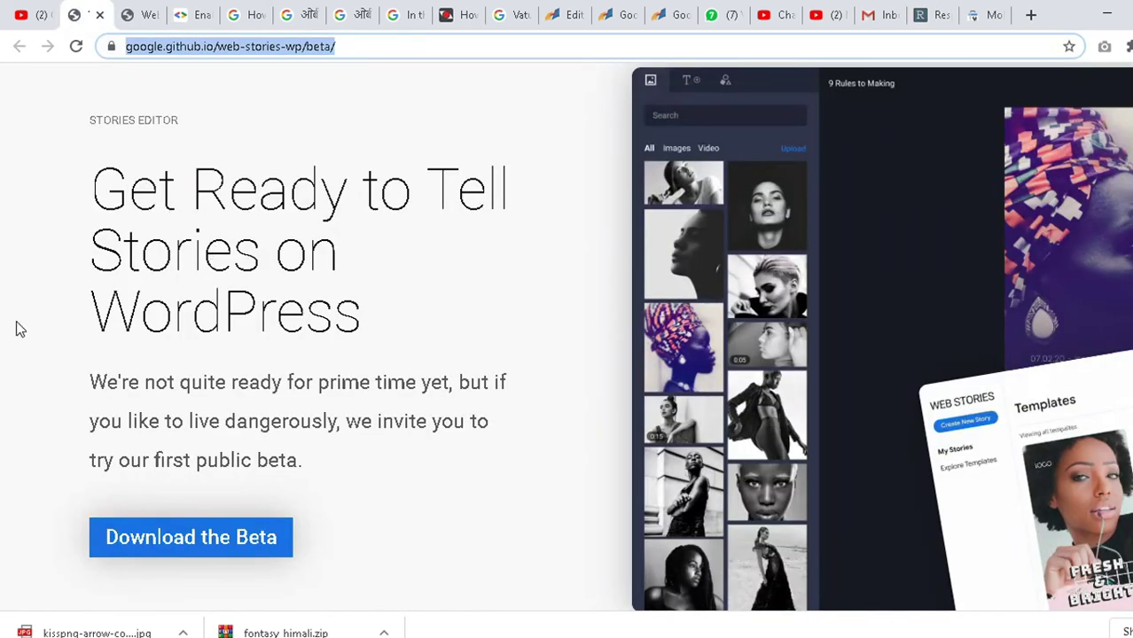
{"action": "scroll", "coordinate": [20, 328], "scroll_direction": "down", "scroll_amount": 3}
{"action": "scroll", "coordinate": [21, 328], "scroll_direction": "down", "scroll_amount": 10}
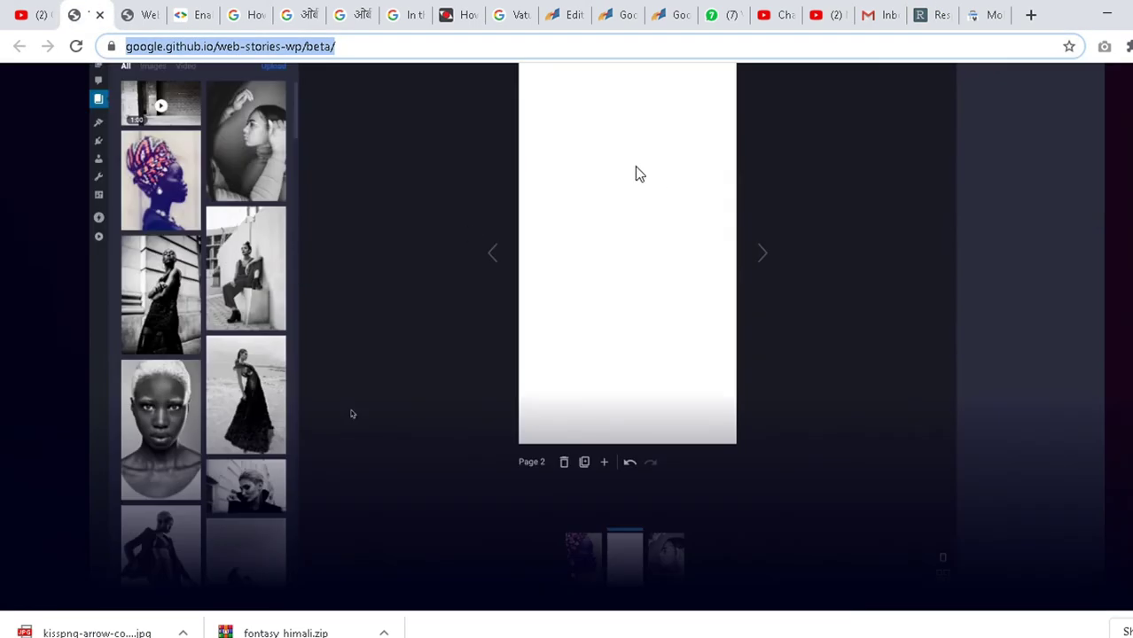